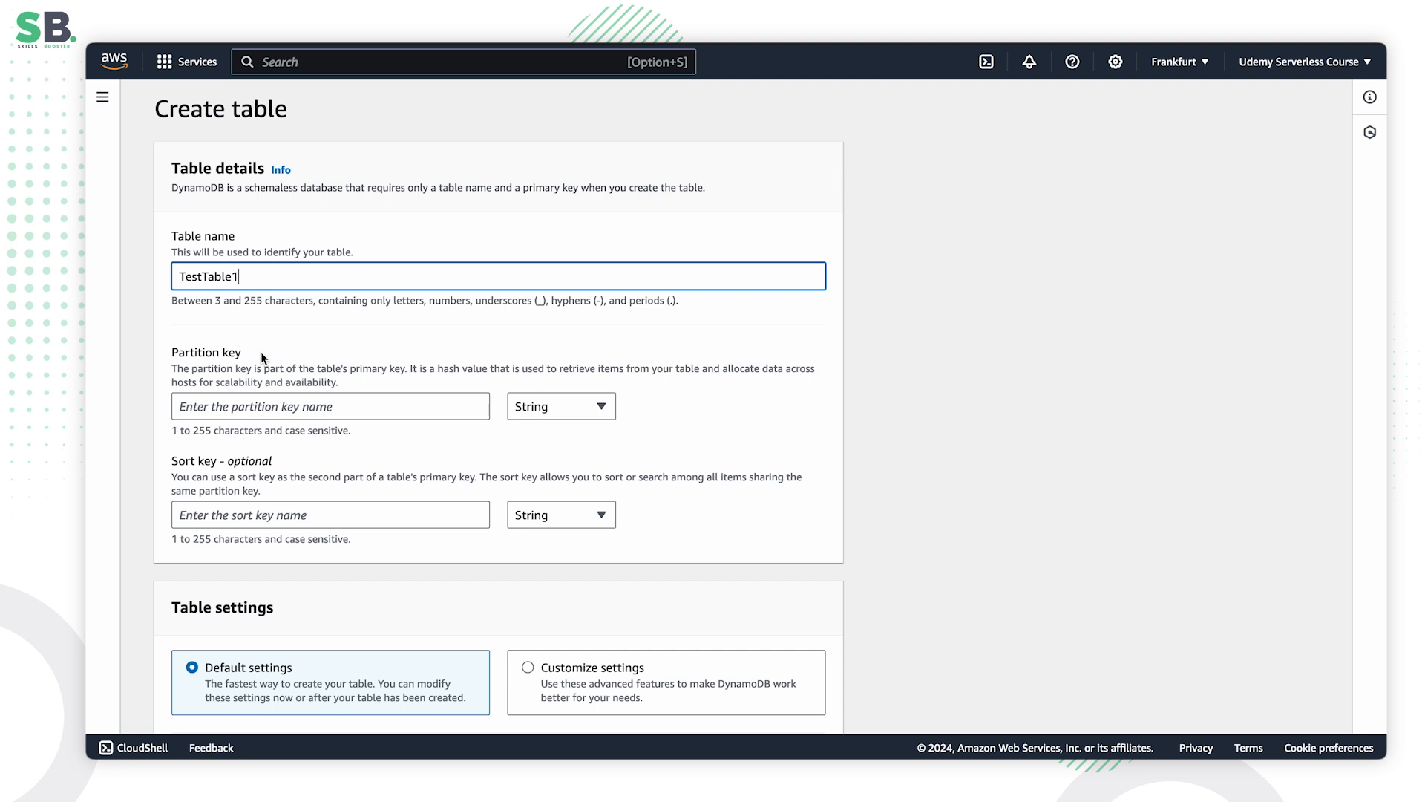
Step: Define the partition key for TestTable1 as id with the String data type
click(274, 405)
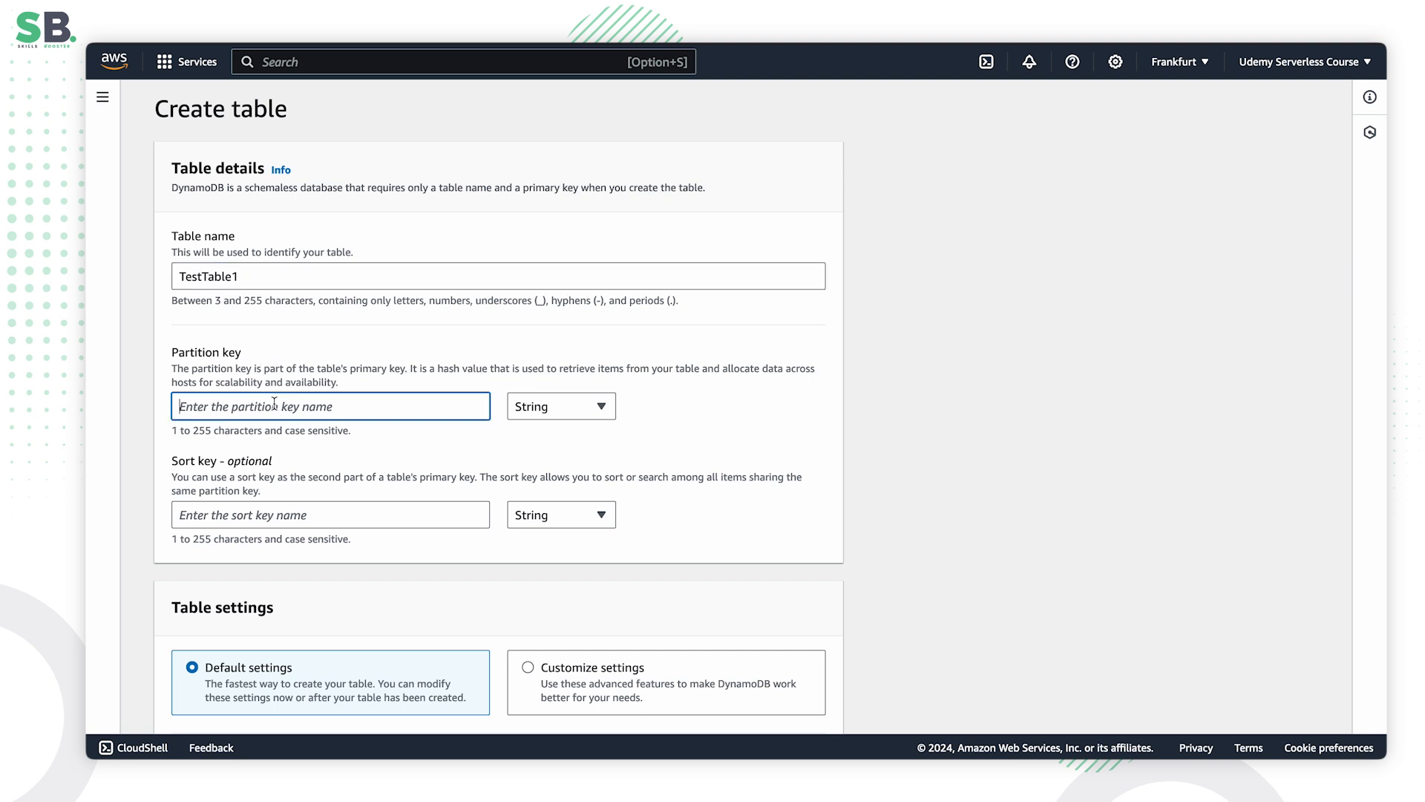
text(id)
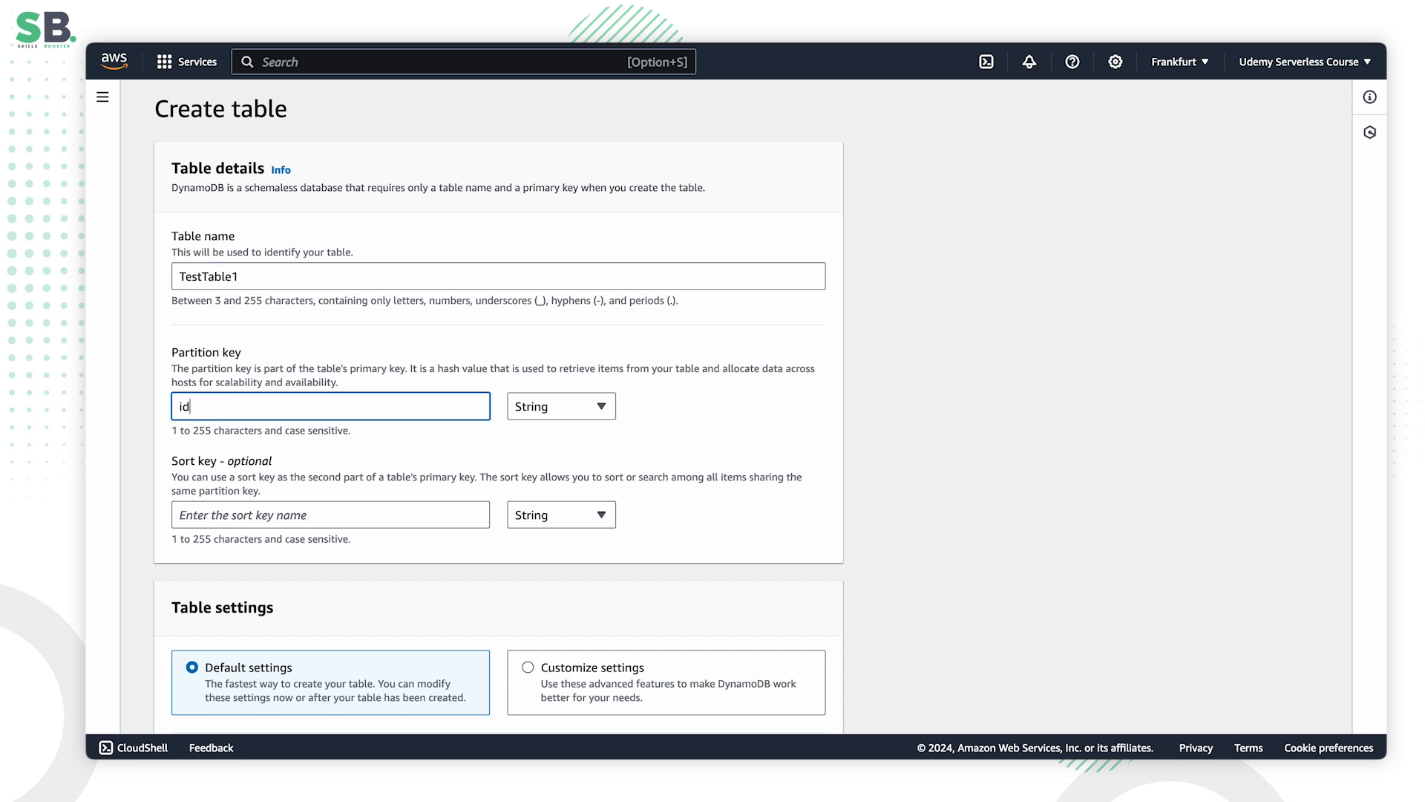
click(573, 412)
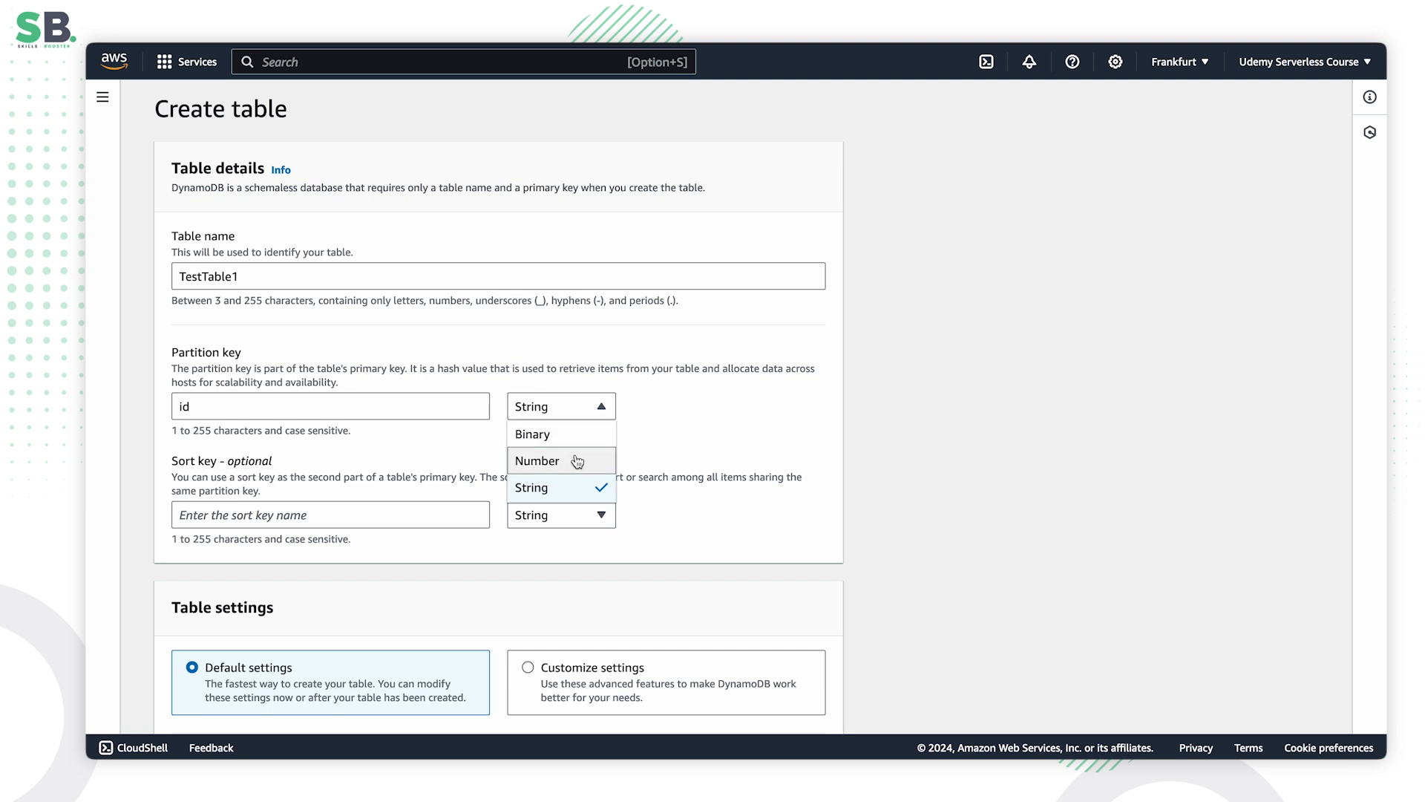
click(598, 489)
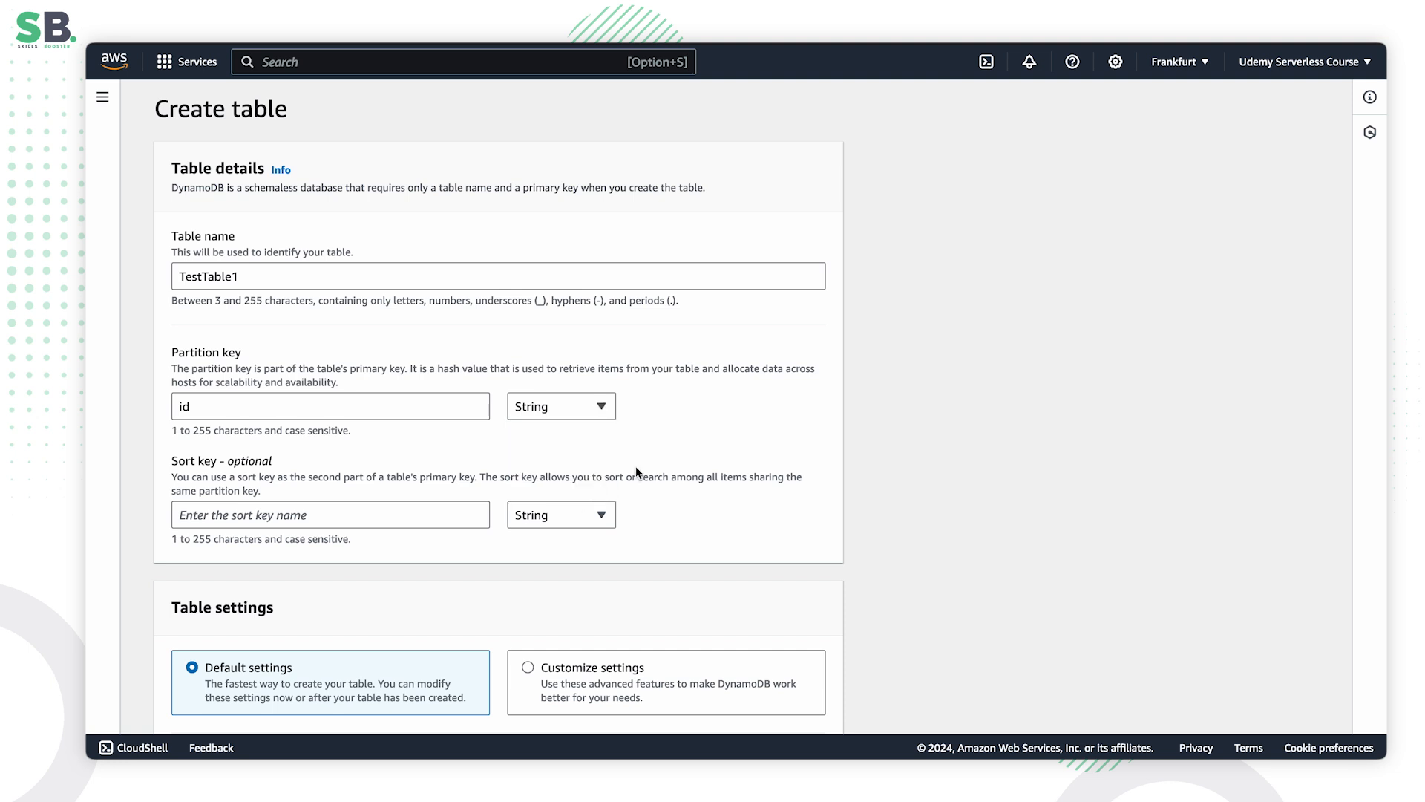
Step: Examine the default table settings, especially the capacity mode and the provisioned read and write capacity
scroll(223, 463, down, 5)
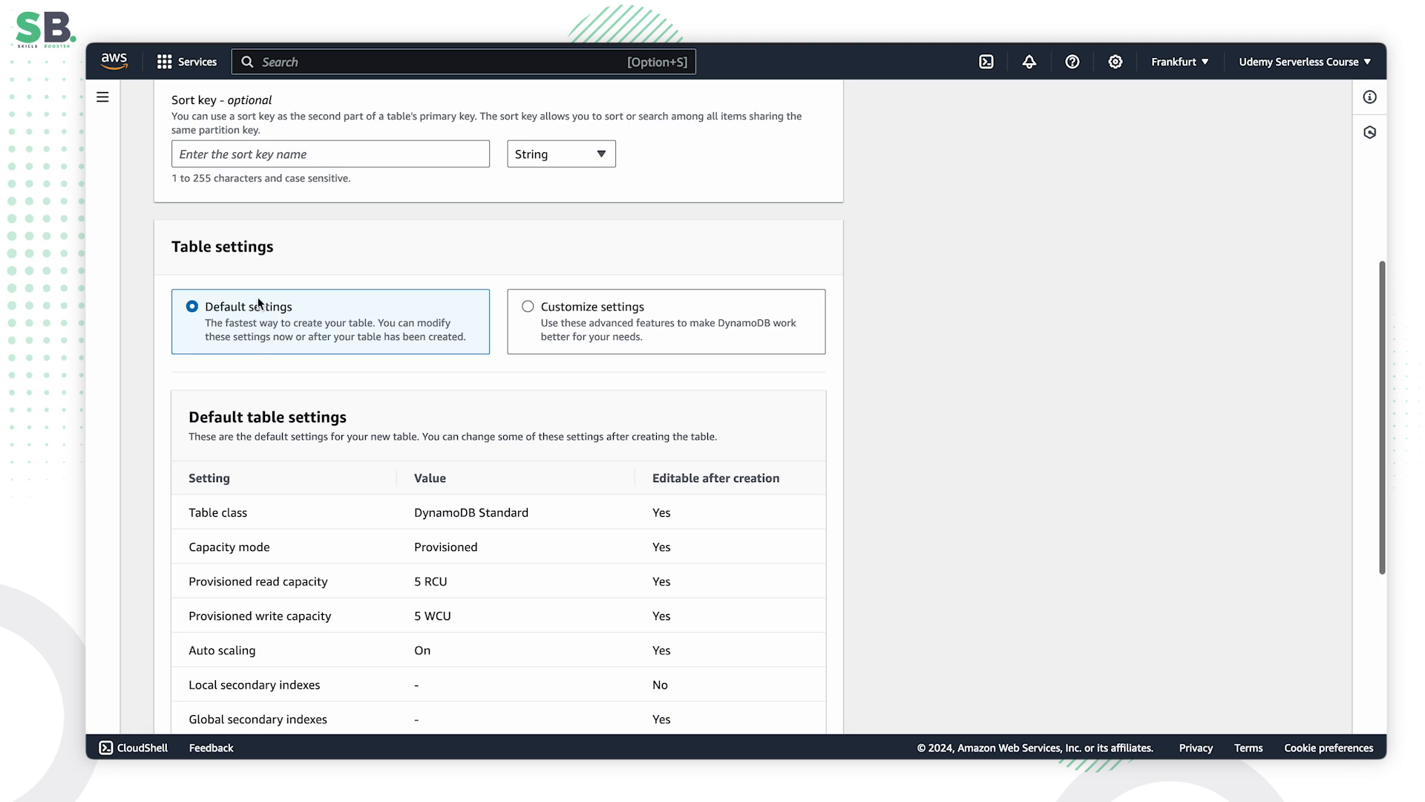
scroll(262, 336, down, 3)
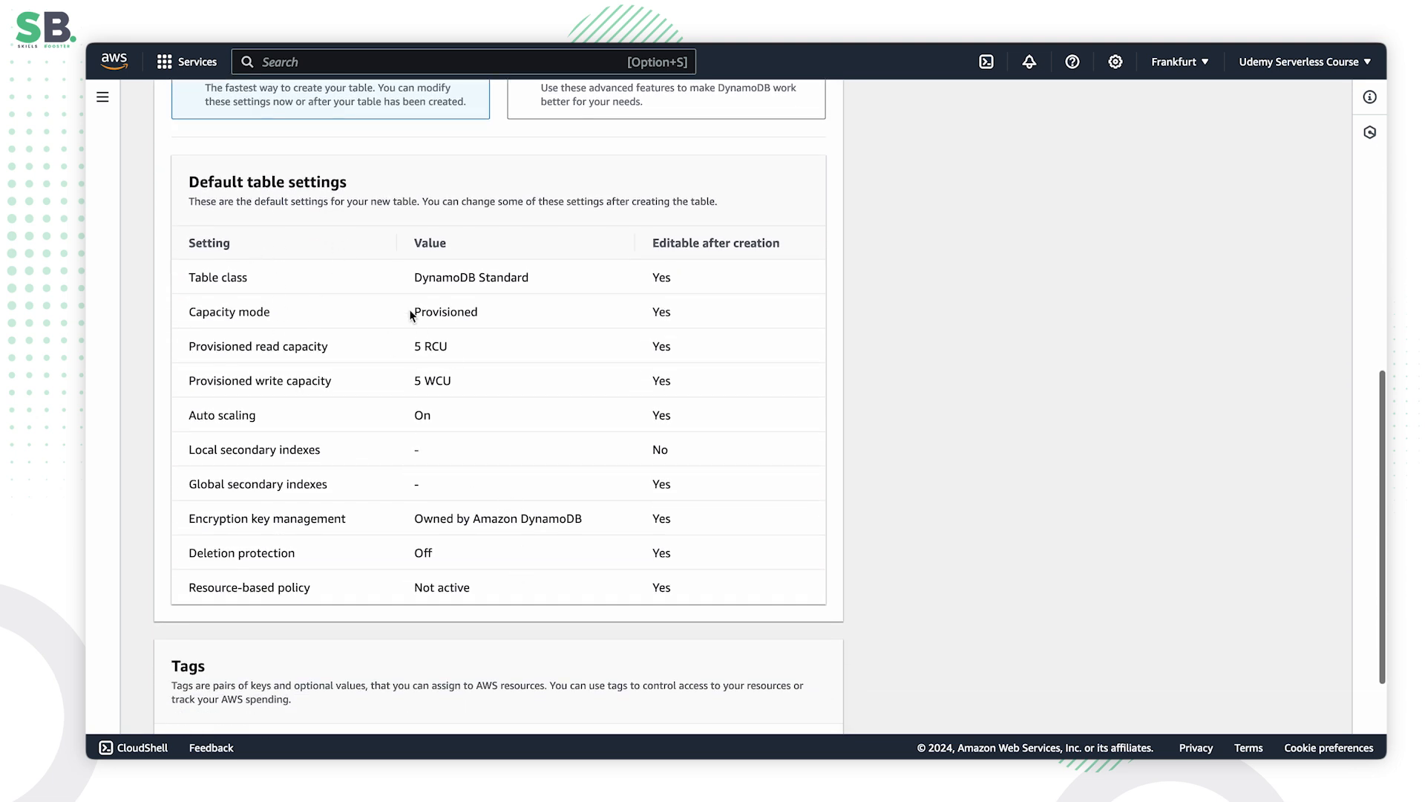
drag(412, 312, 502, 317)
click(410, 351)
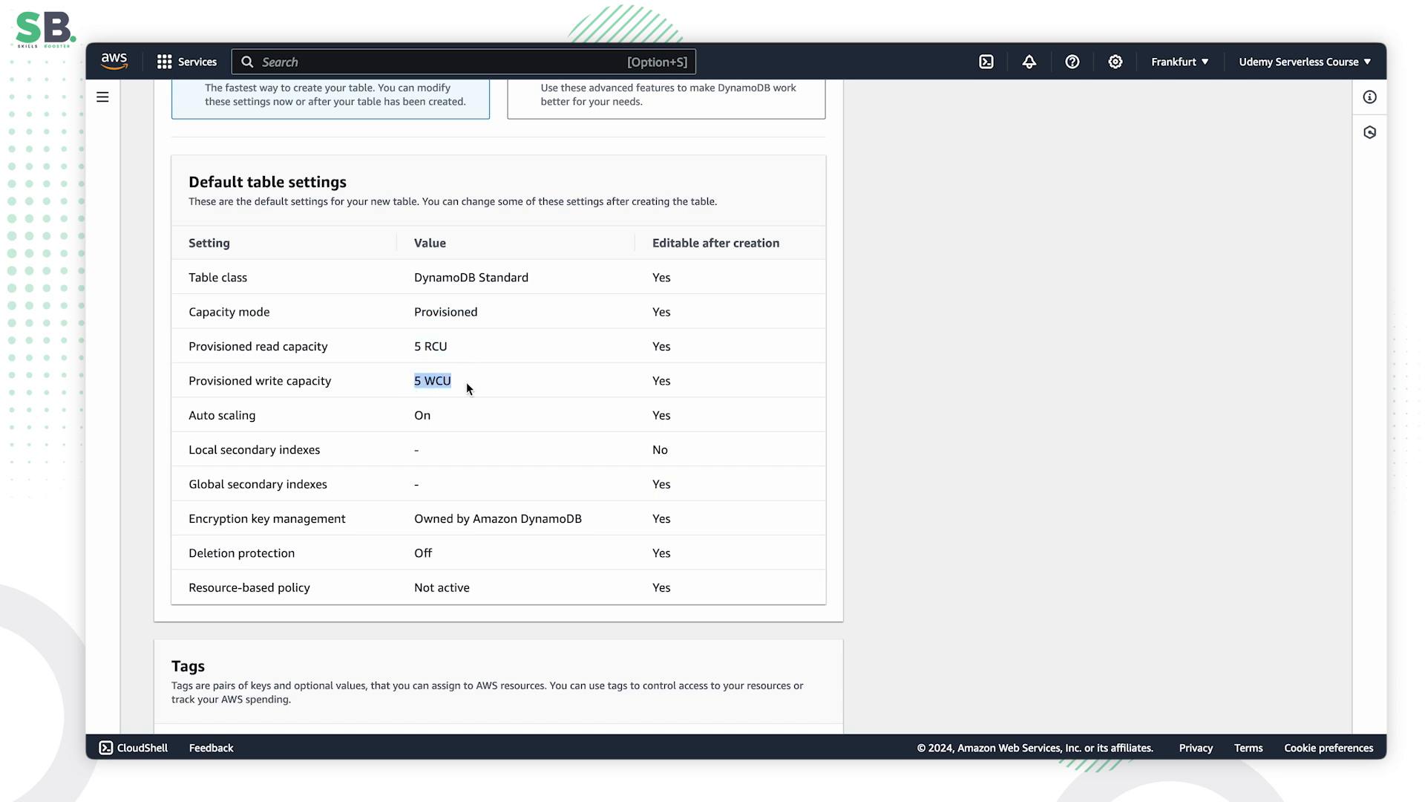
scroll(466, 382, up, 2)
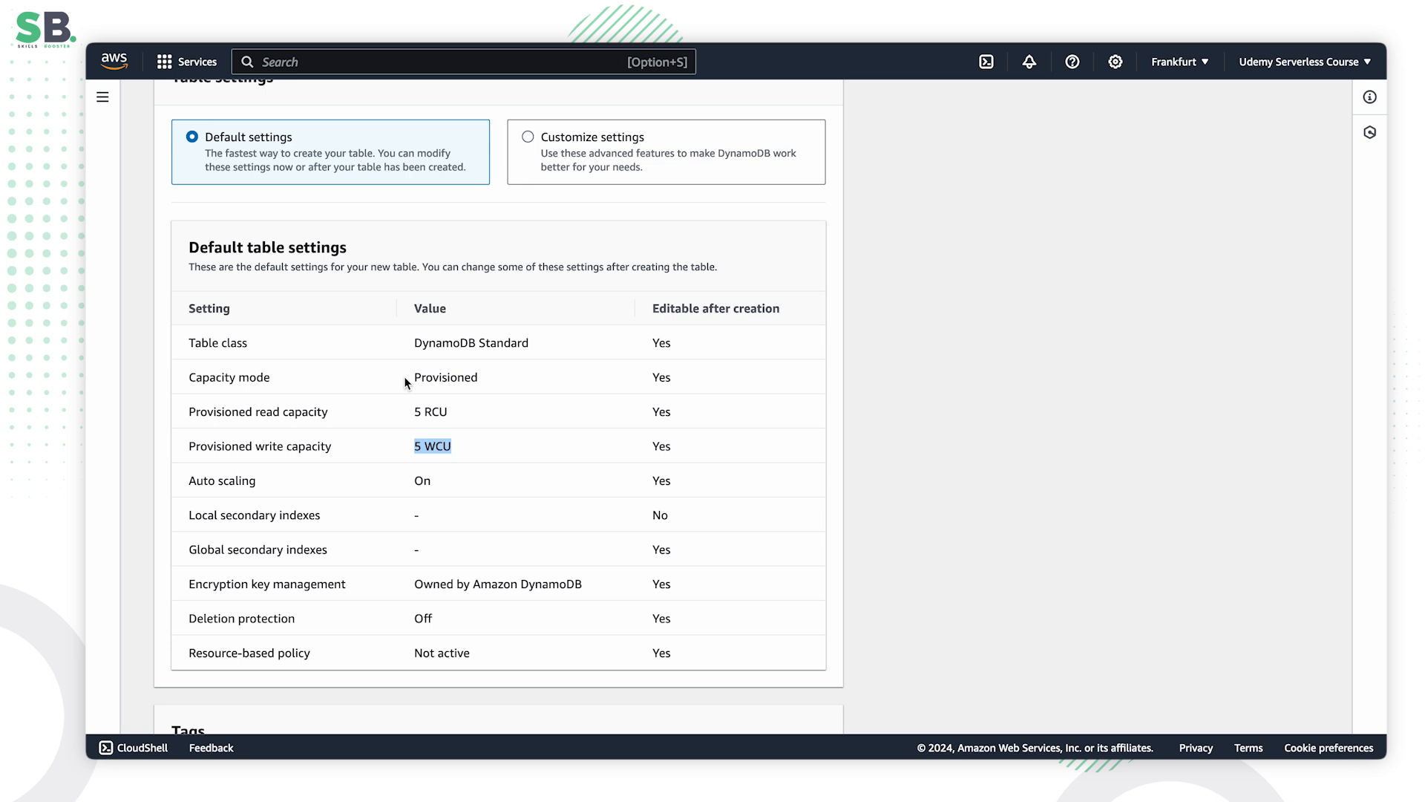
drag(408, 408, 449, 410)
drag(409, 455, 454, 450)
drag(420, 378, 479, 380)
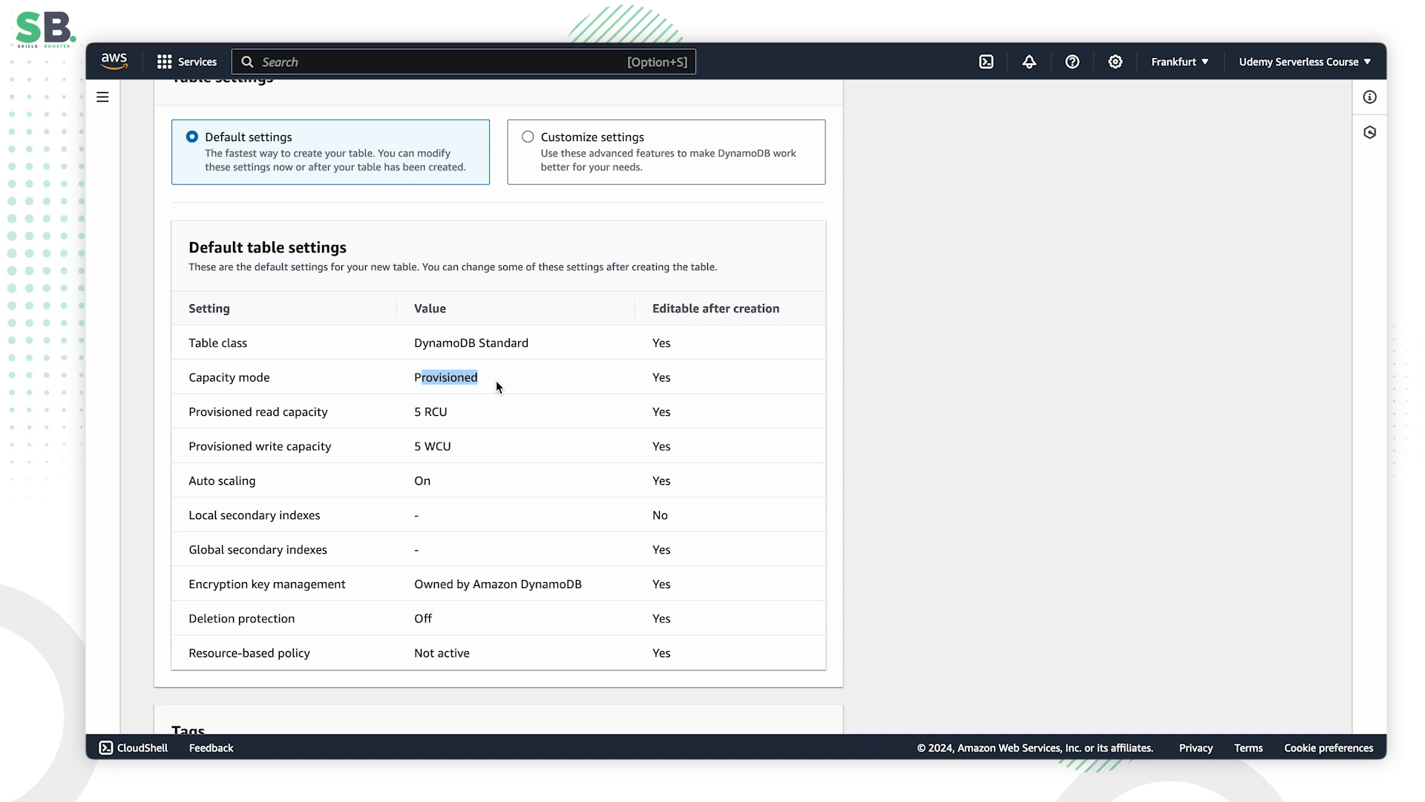
Step: Switch the table setup to customized settings instead of the defaults
click(554, 150)
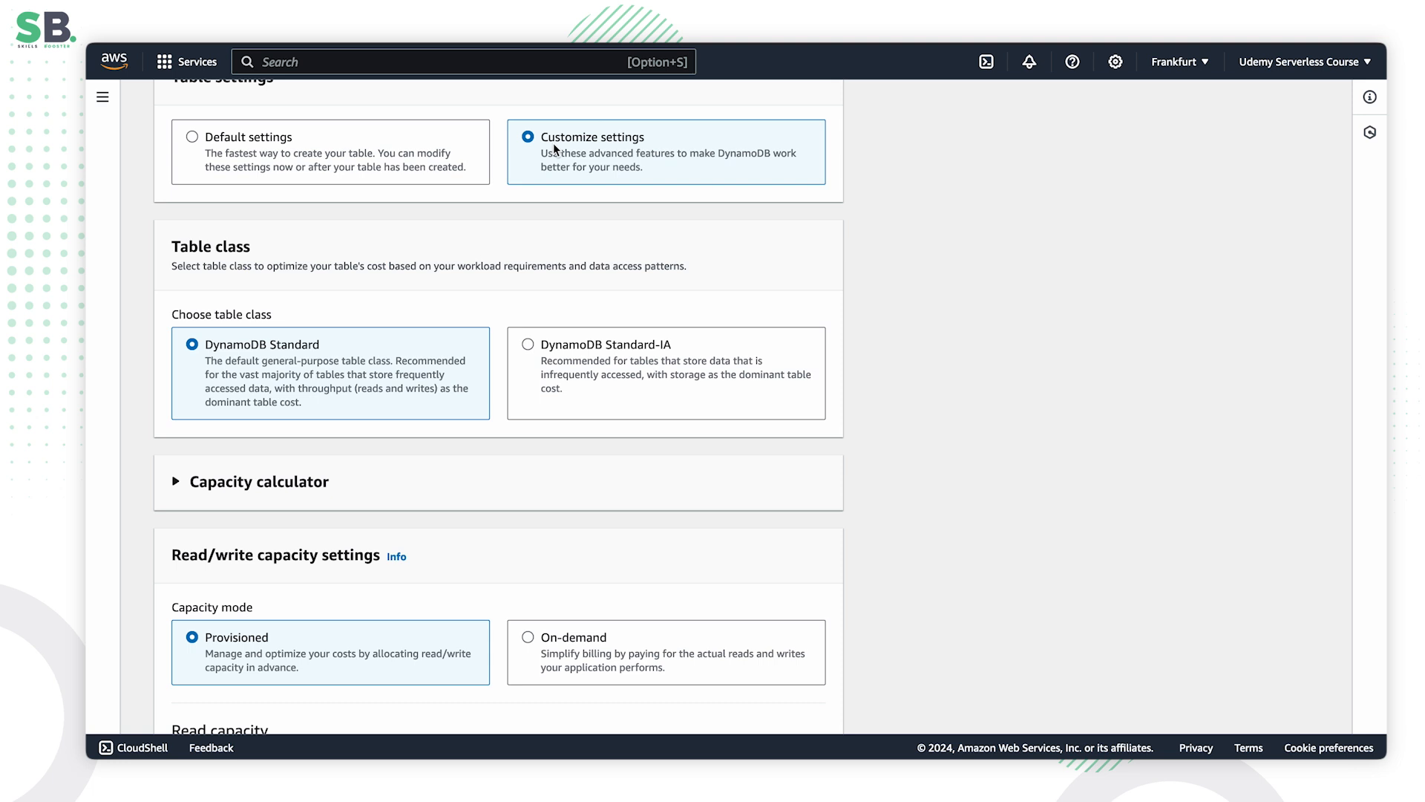
scroll(553, 148, down, 2)
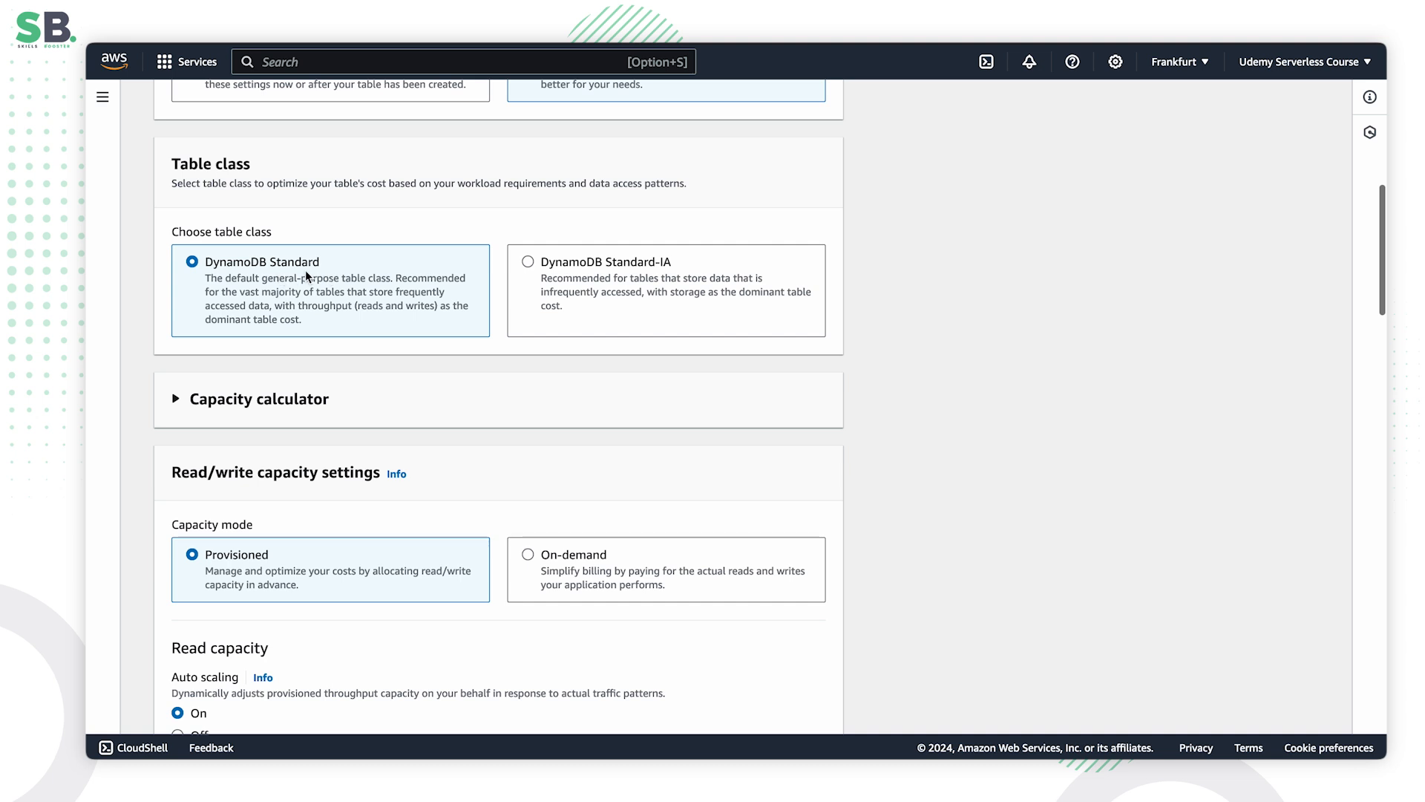
scroll(309, 274, down, 4)
Step: Expand the capacity calculator, examine its item size input and estimated monthly cost, and collapse it again
click(192, 248)
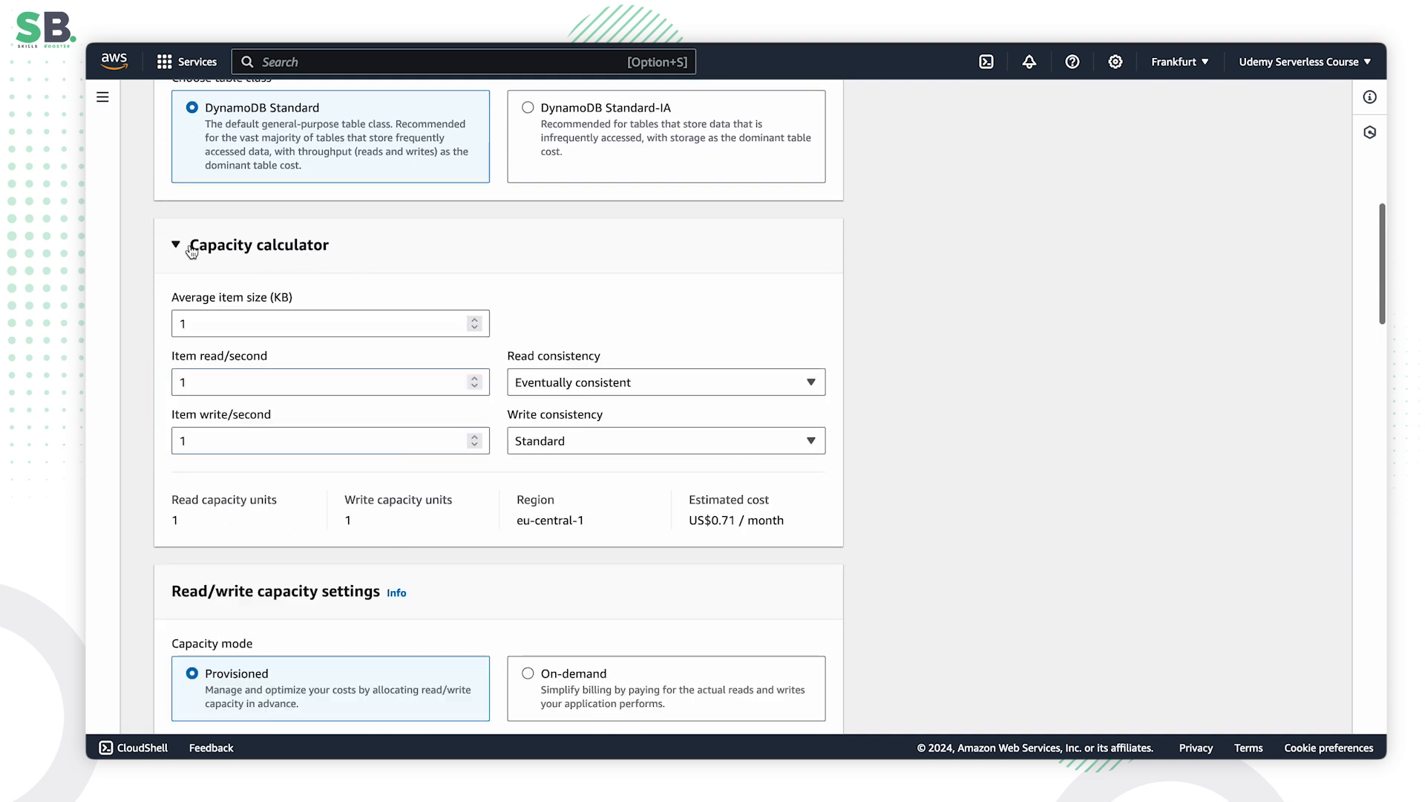
scroll(220, 319, down, 1)
drag(295, 256, 259, 259)
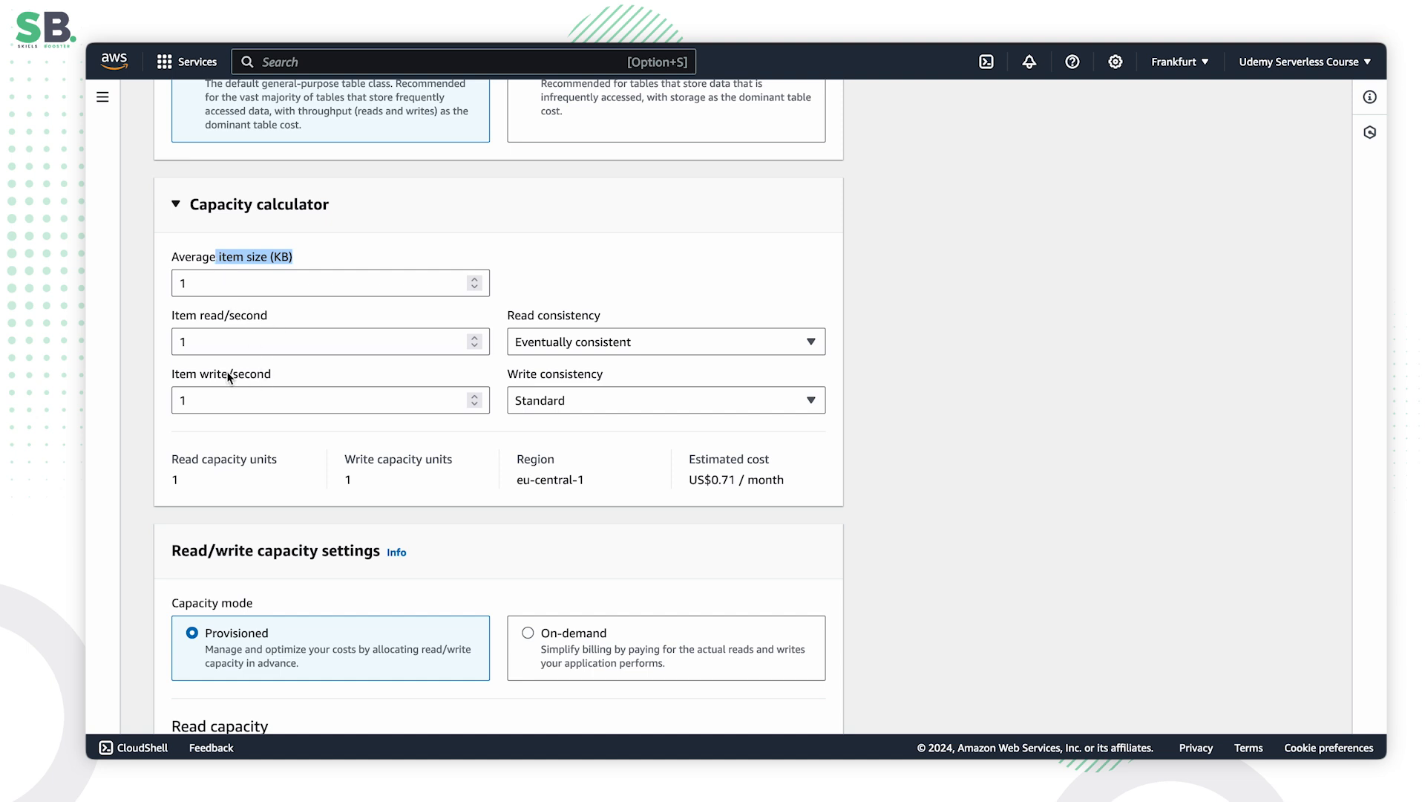
drag(689, 481, 776, 482)
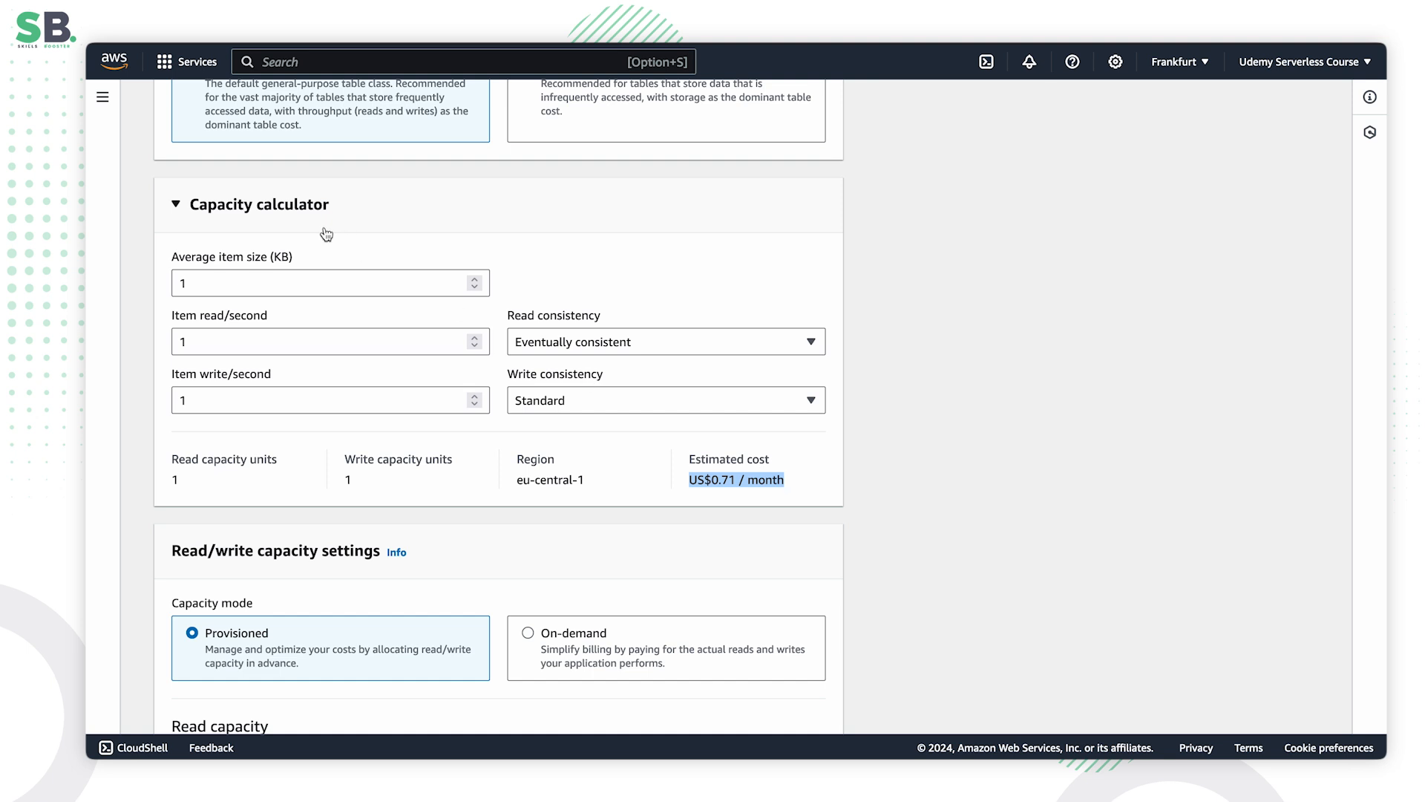
click(178, 206)
Step: Set the table's read/write capacity mode to On-demand and look over the secondary indexes section
scroll(189, 292, down, 2)
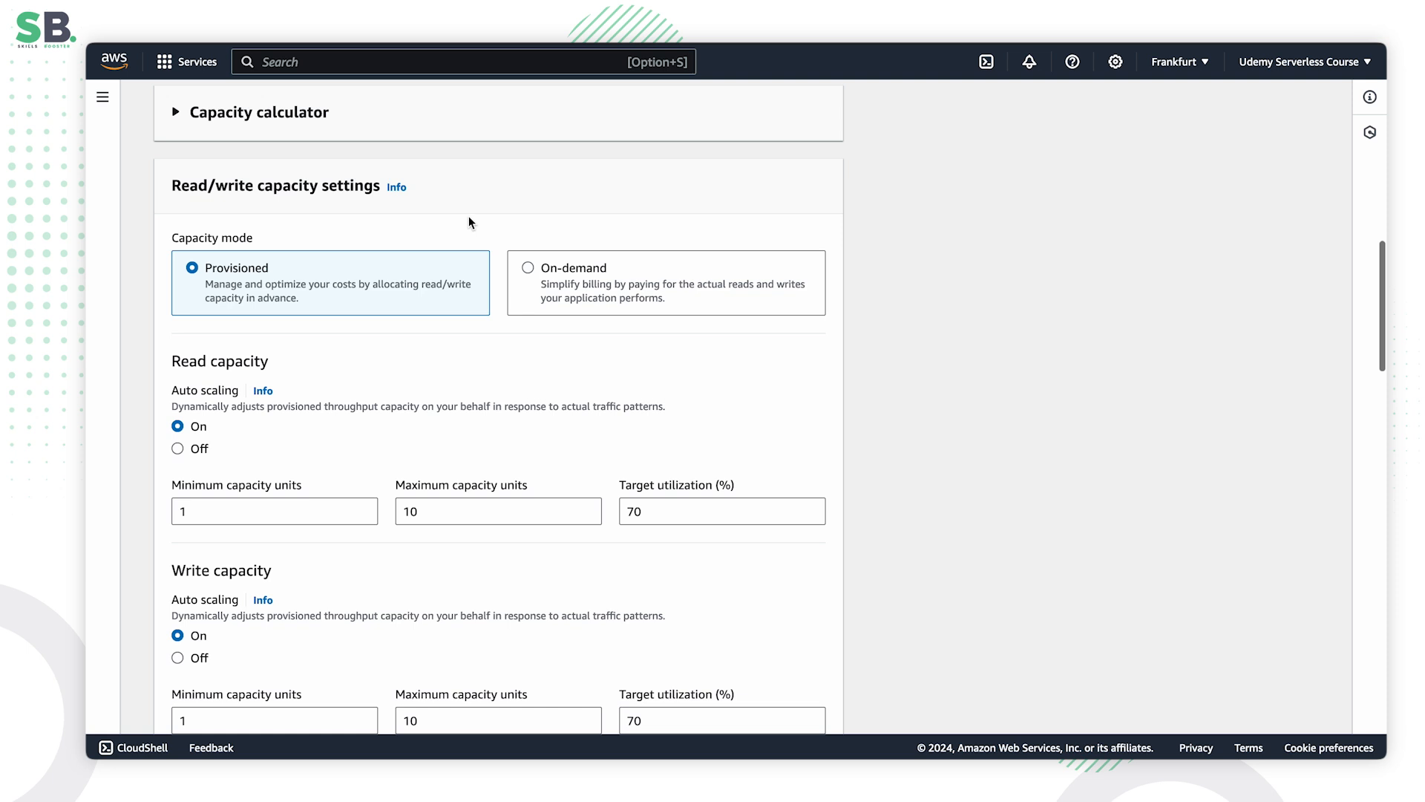
click(545, 269)
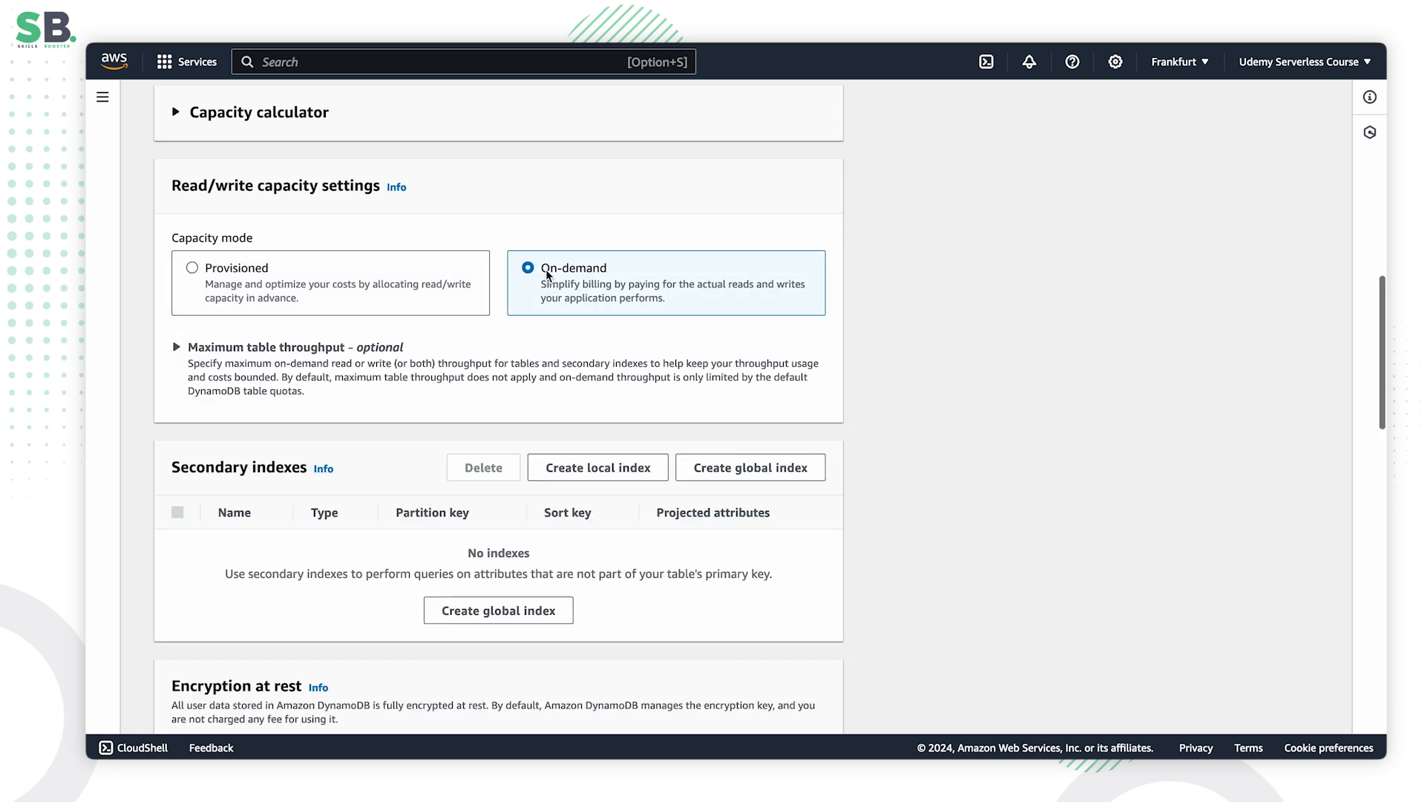
scroll(541, 292, down, 2)
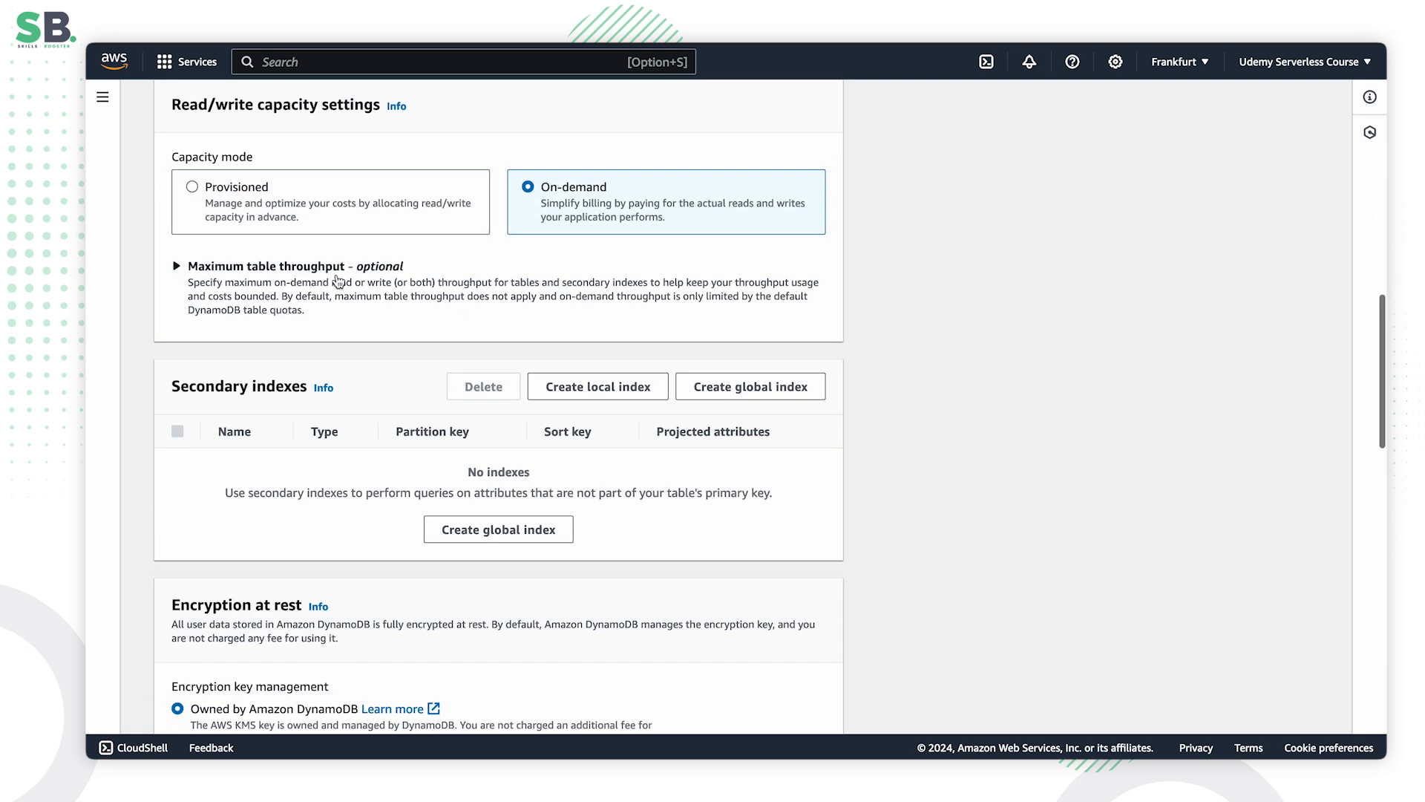
scroll(364, 325, down, 2)
scroll(364, 326, down, 2)
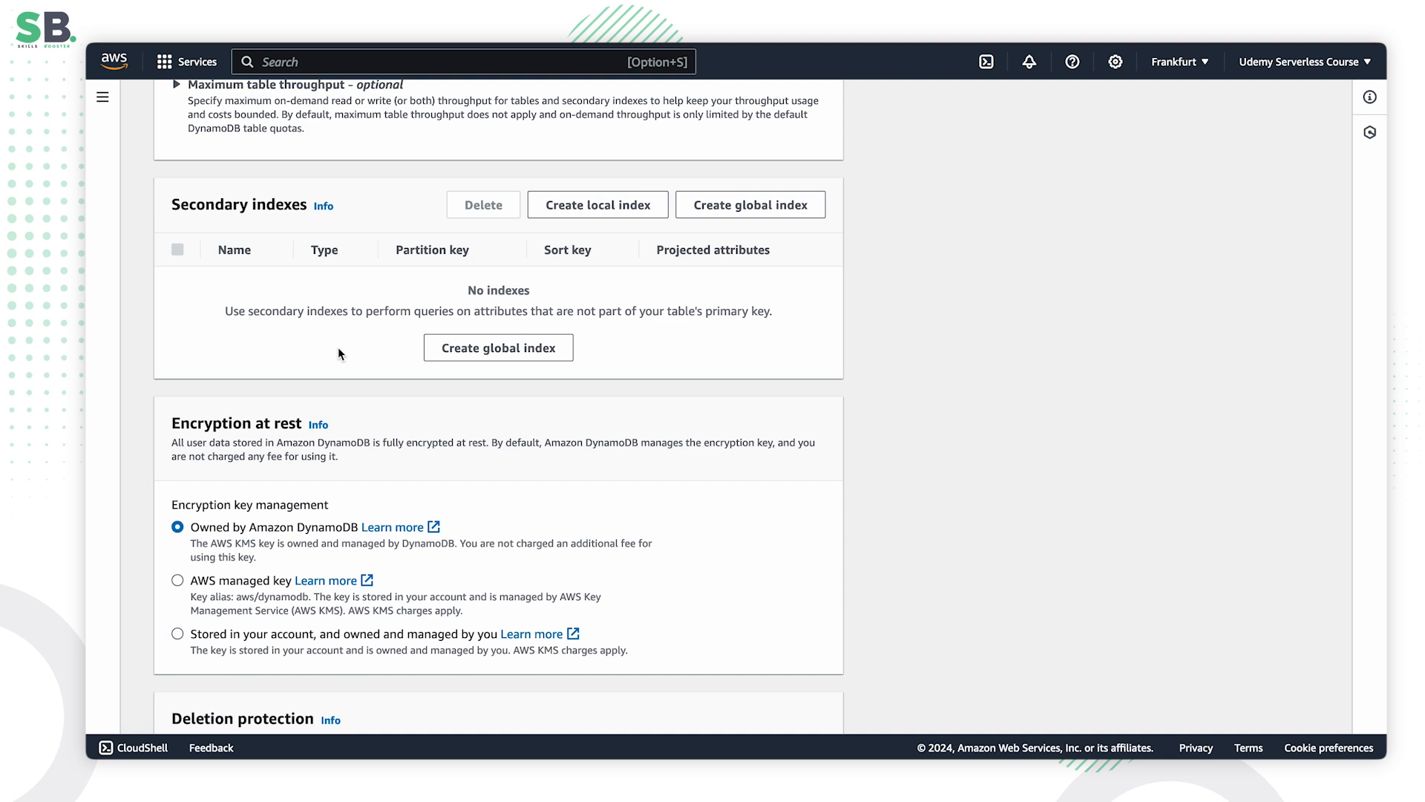
Step: Try the AWS managed key and account-stored key options for encryption at rest, and return to Owned by Amazon DynamoDB
scroll(339, 353, down, 3)
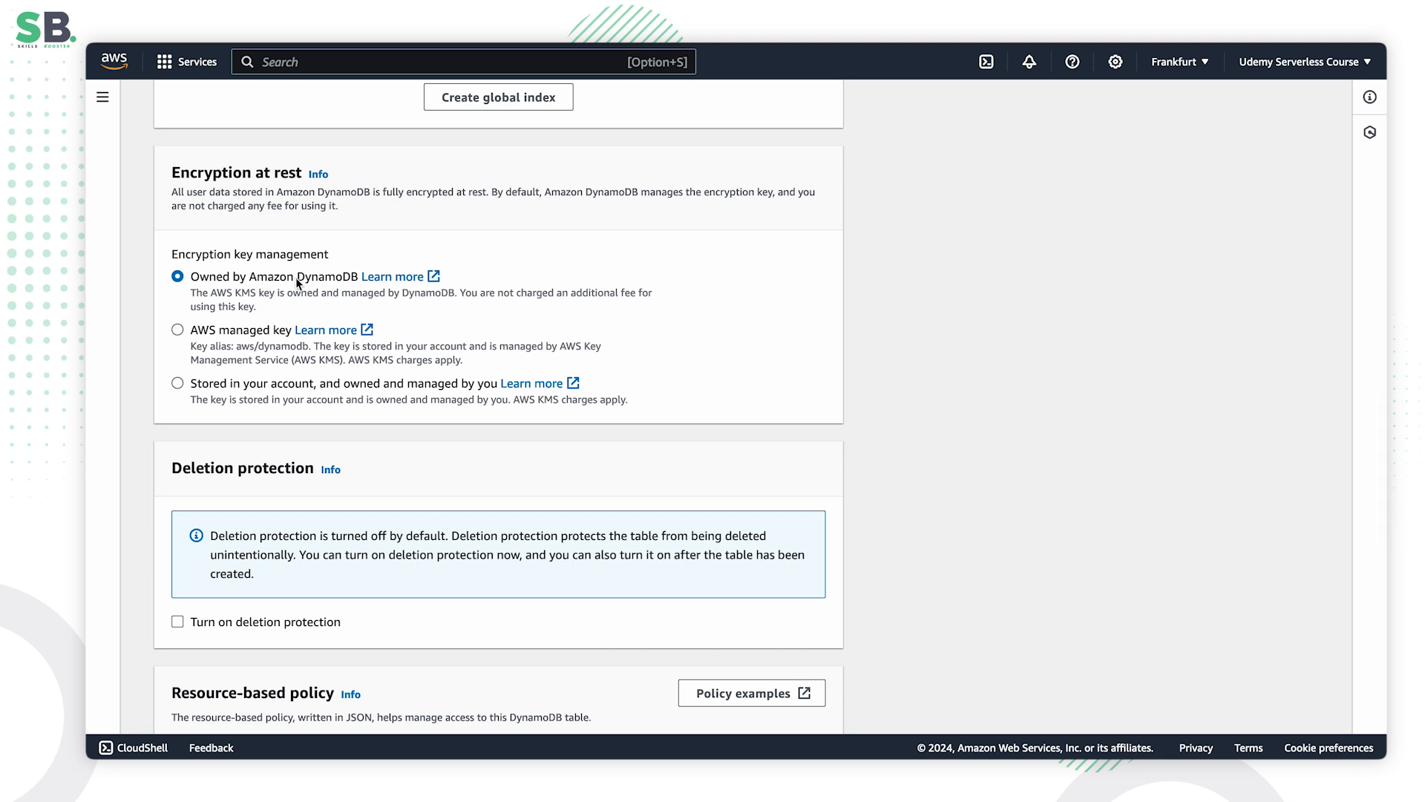
drag(297, 279, 353, 279)
click(354, 280)
click(281, 330)
click(262, 385)
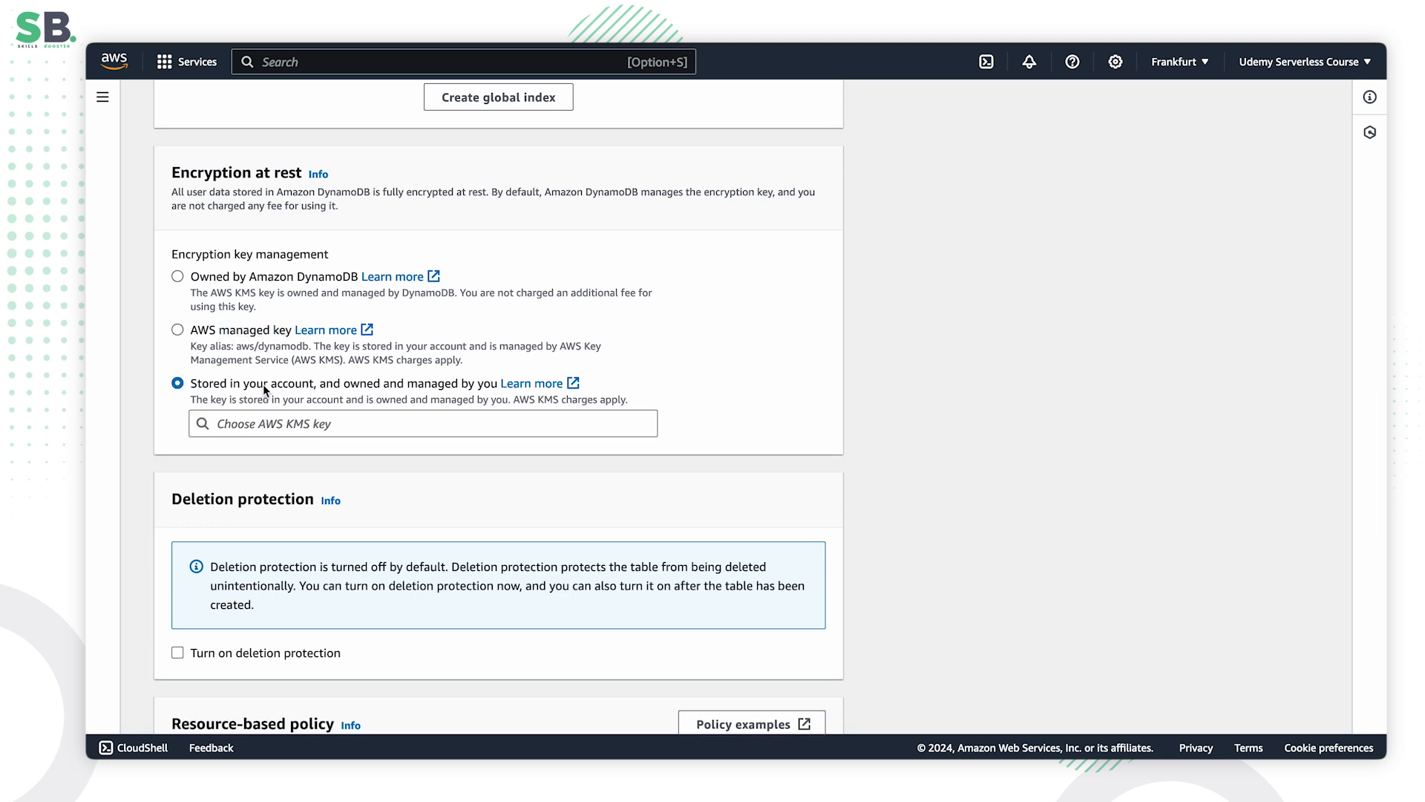
click(210, 276)
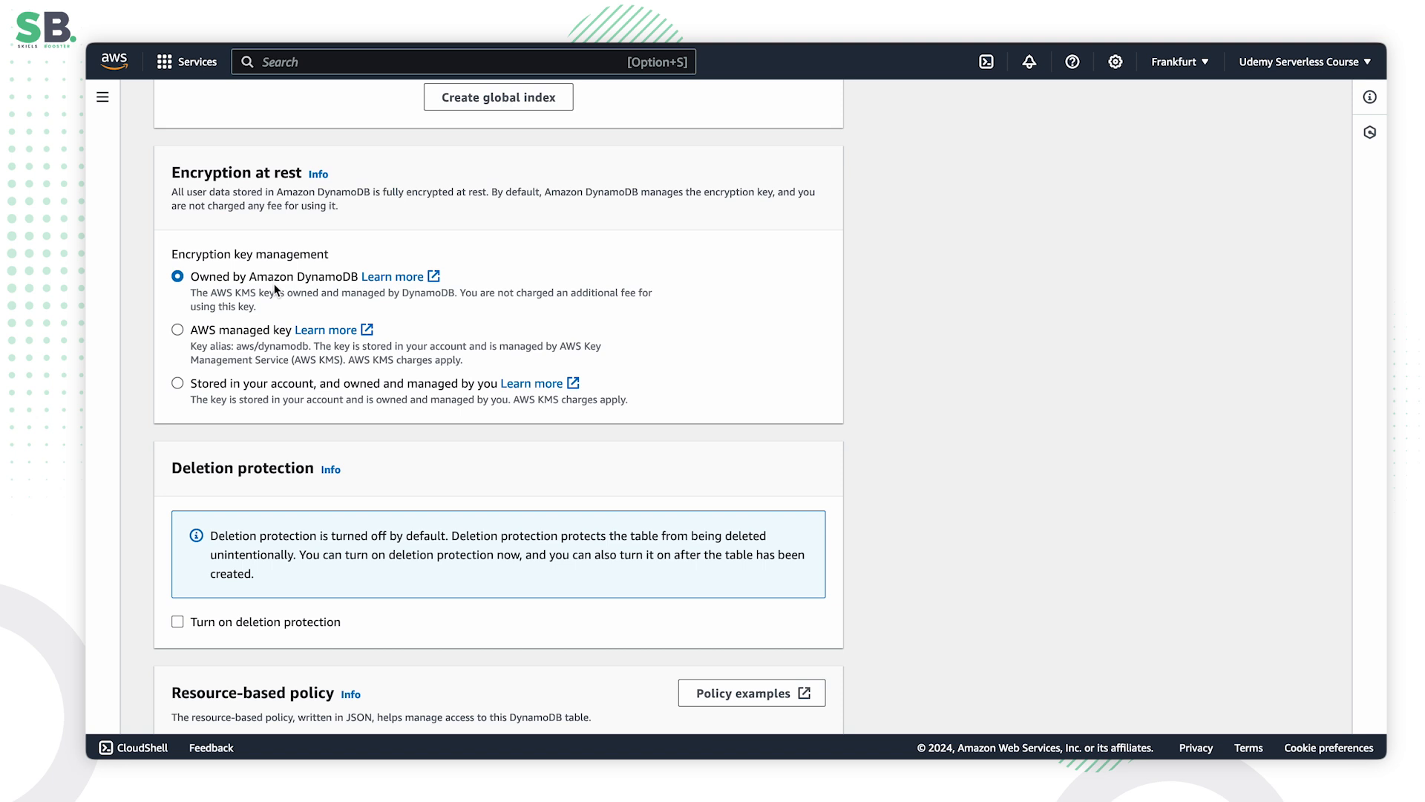
Step: Turn on deletion protection for the table
scroll(273, 285, down, 3)
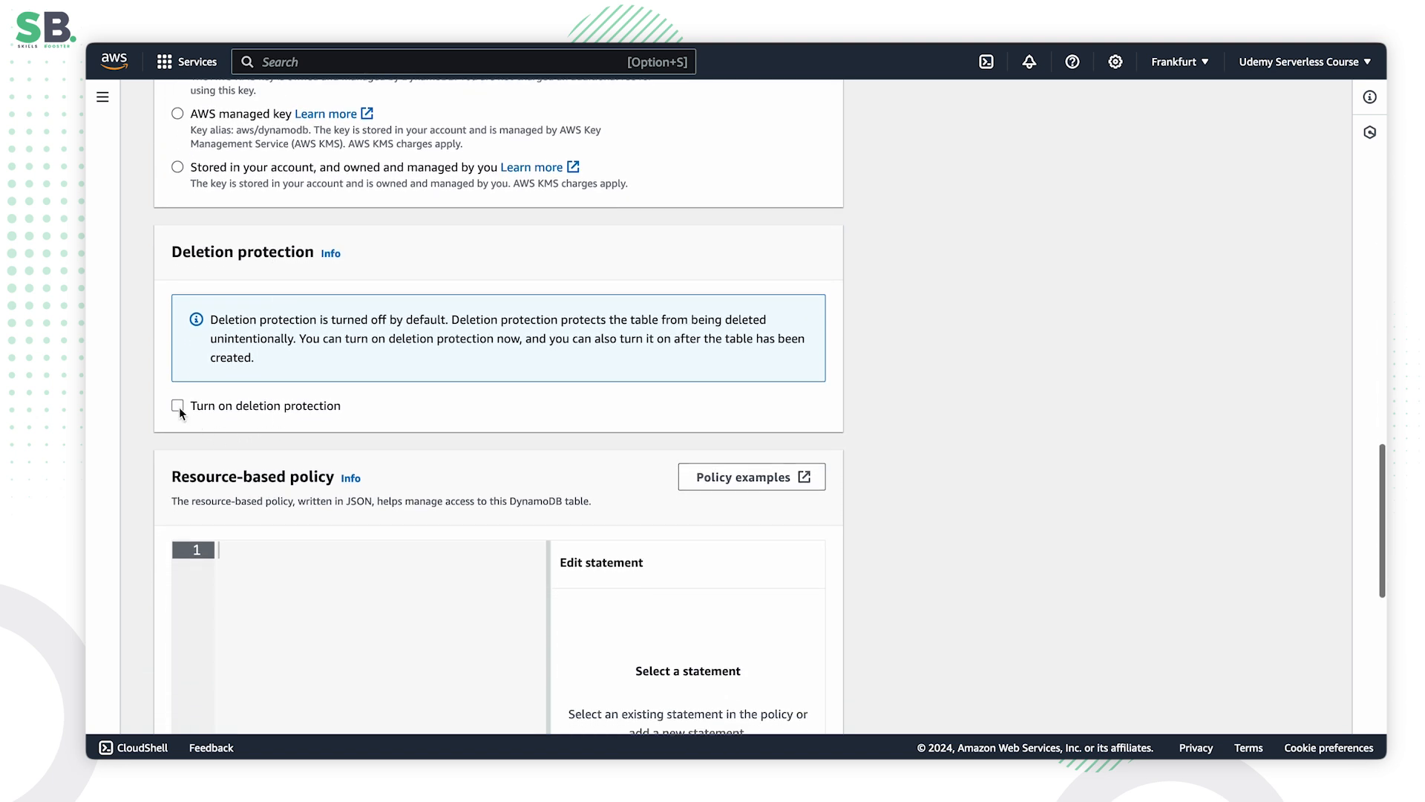
click(178, 405)
scroll(224, 412, down, 1)
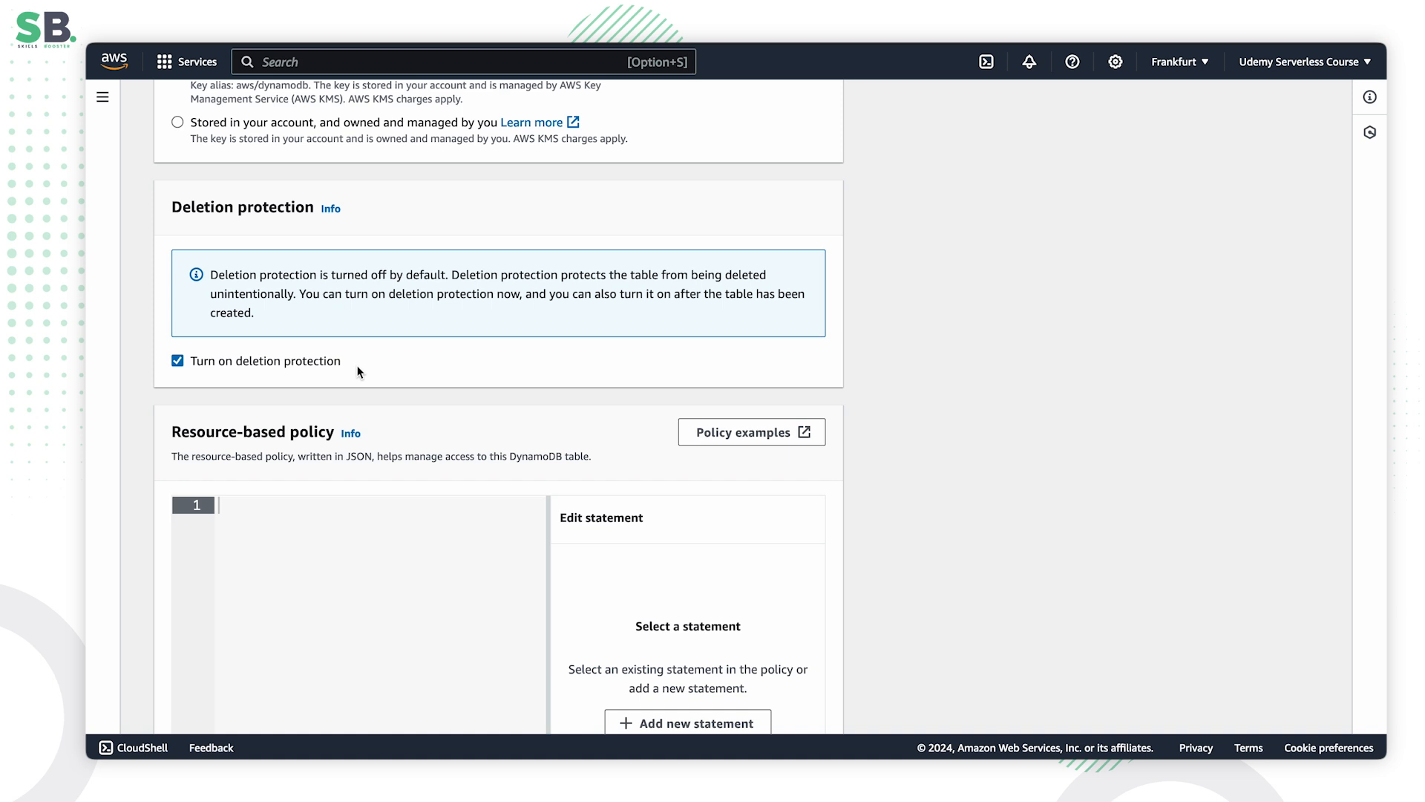
Step: Leave the resource-based policy and tags empty and create the table
scroll(358, 371, down, 5)
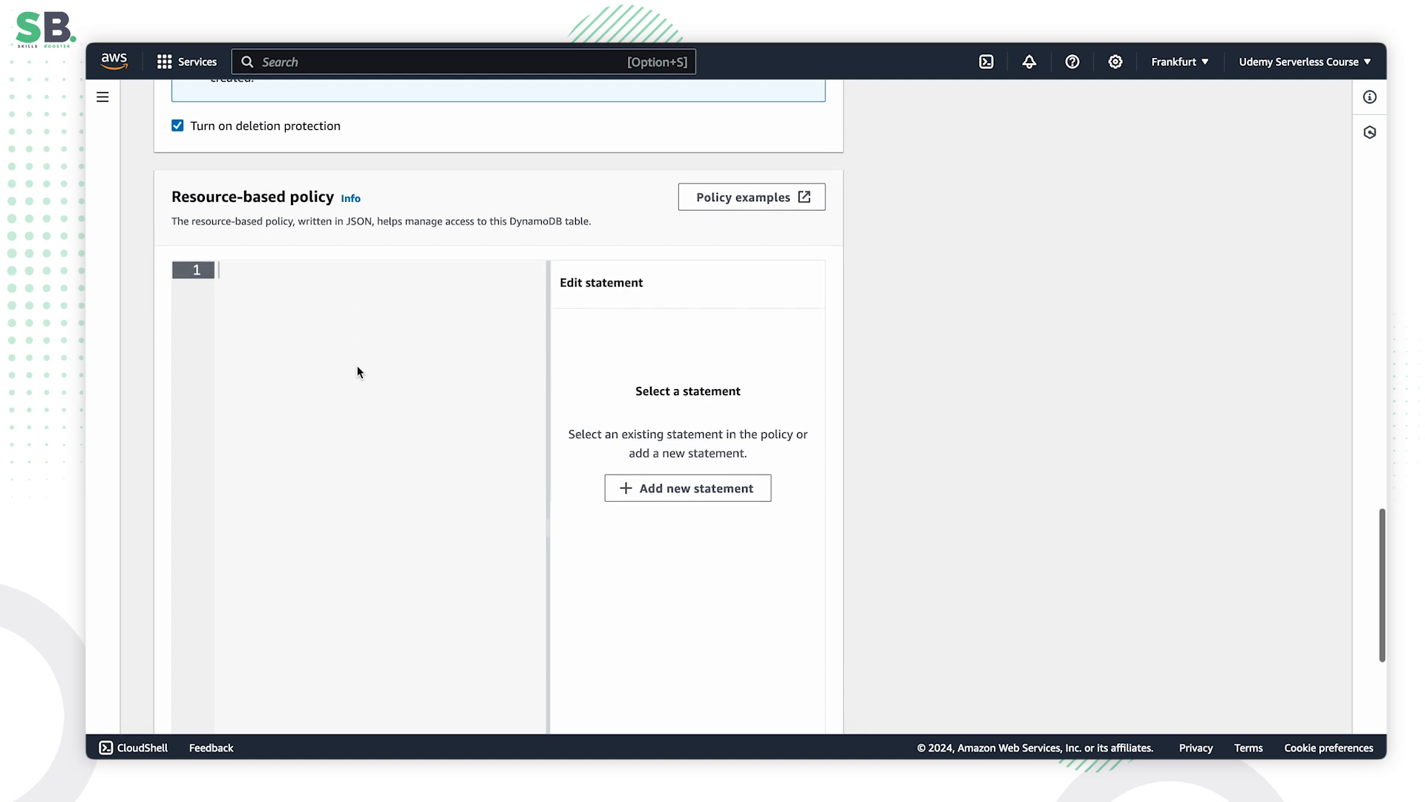
scroll(354, 379, down, 2)
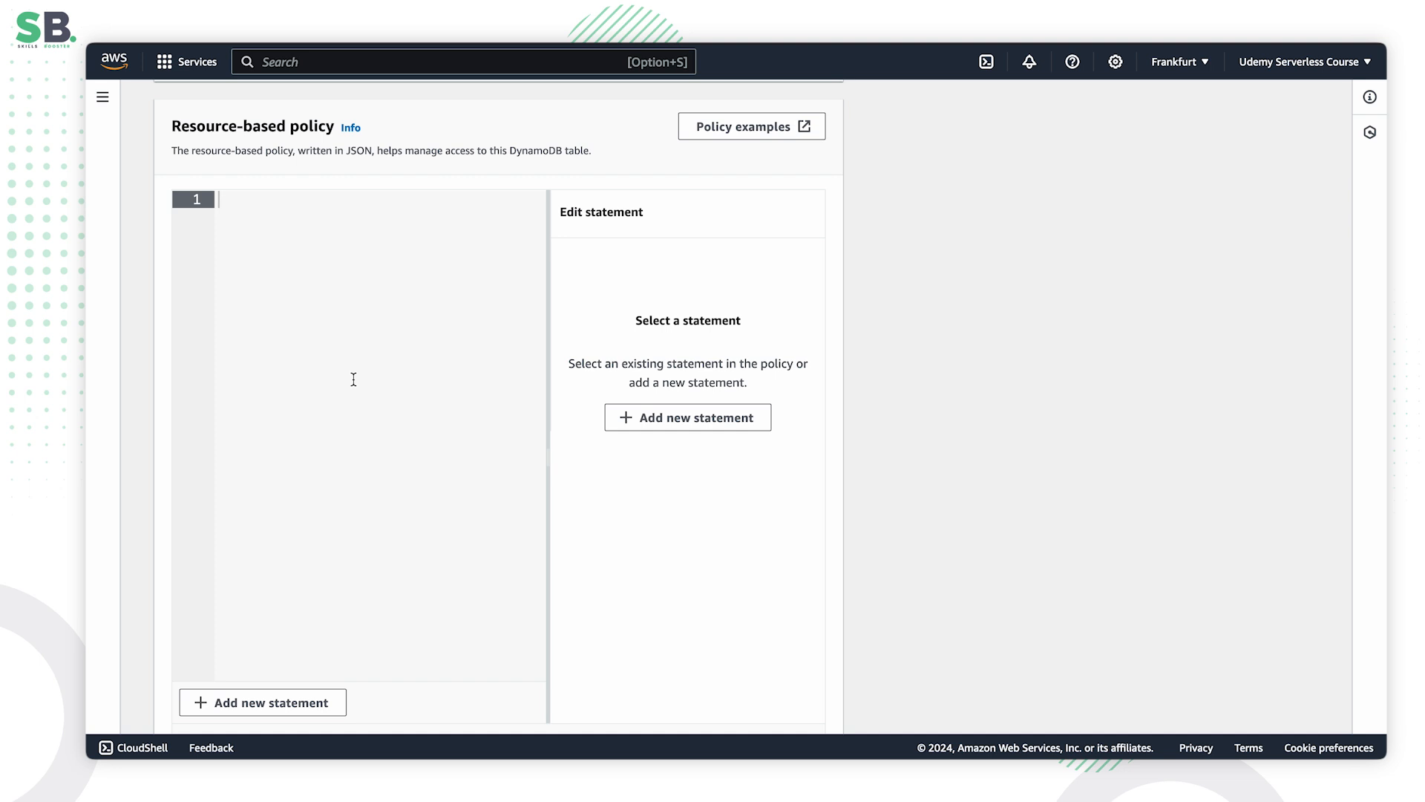
scroll(353, 379, down, 5)
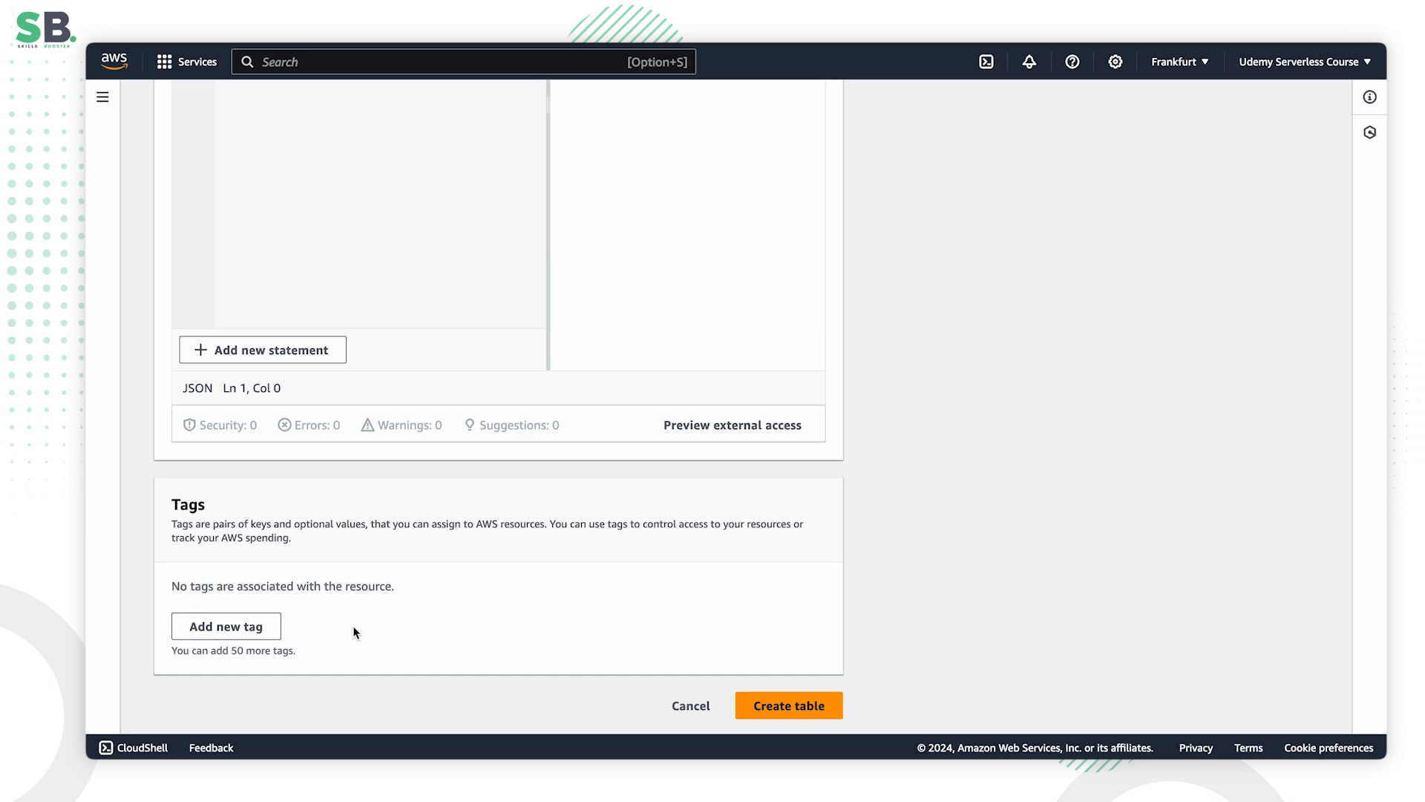
click(777, 706)
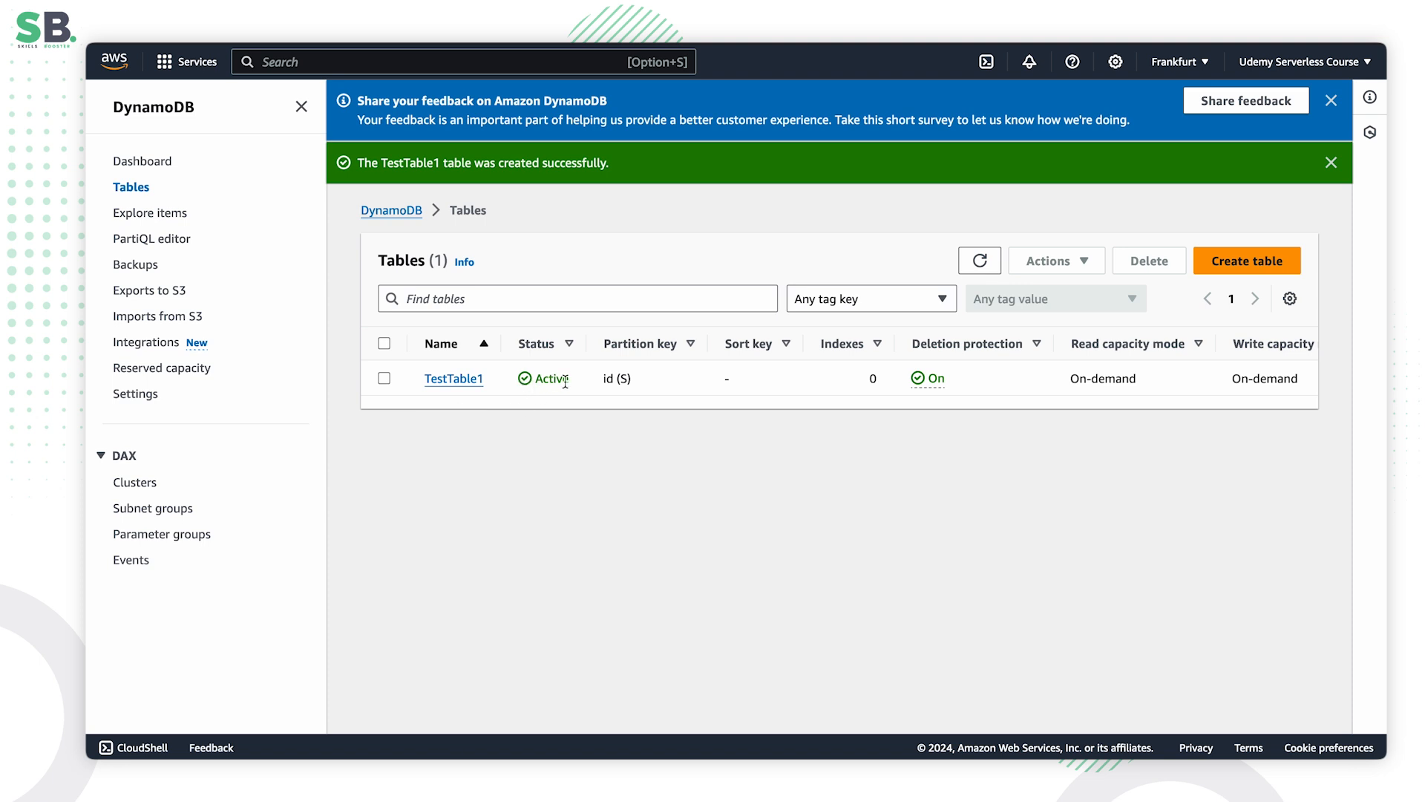
Step: Look through the DynamoDB dashboard, the tables list, the Explore items page and the PartiQL editor
click(156, 162)
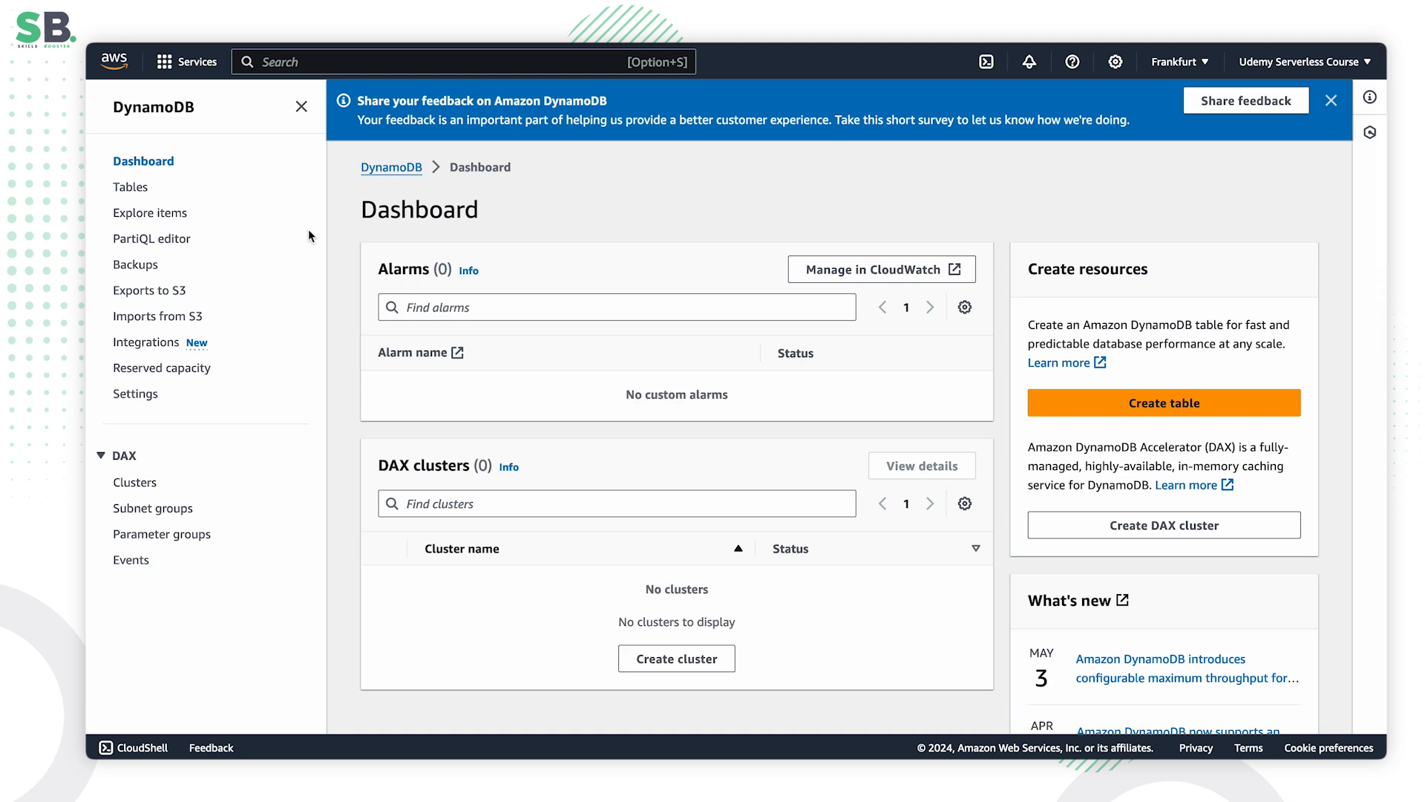
click(129, 188)
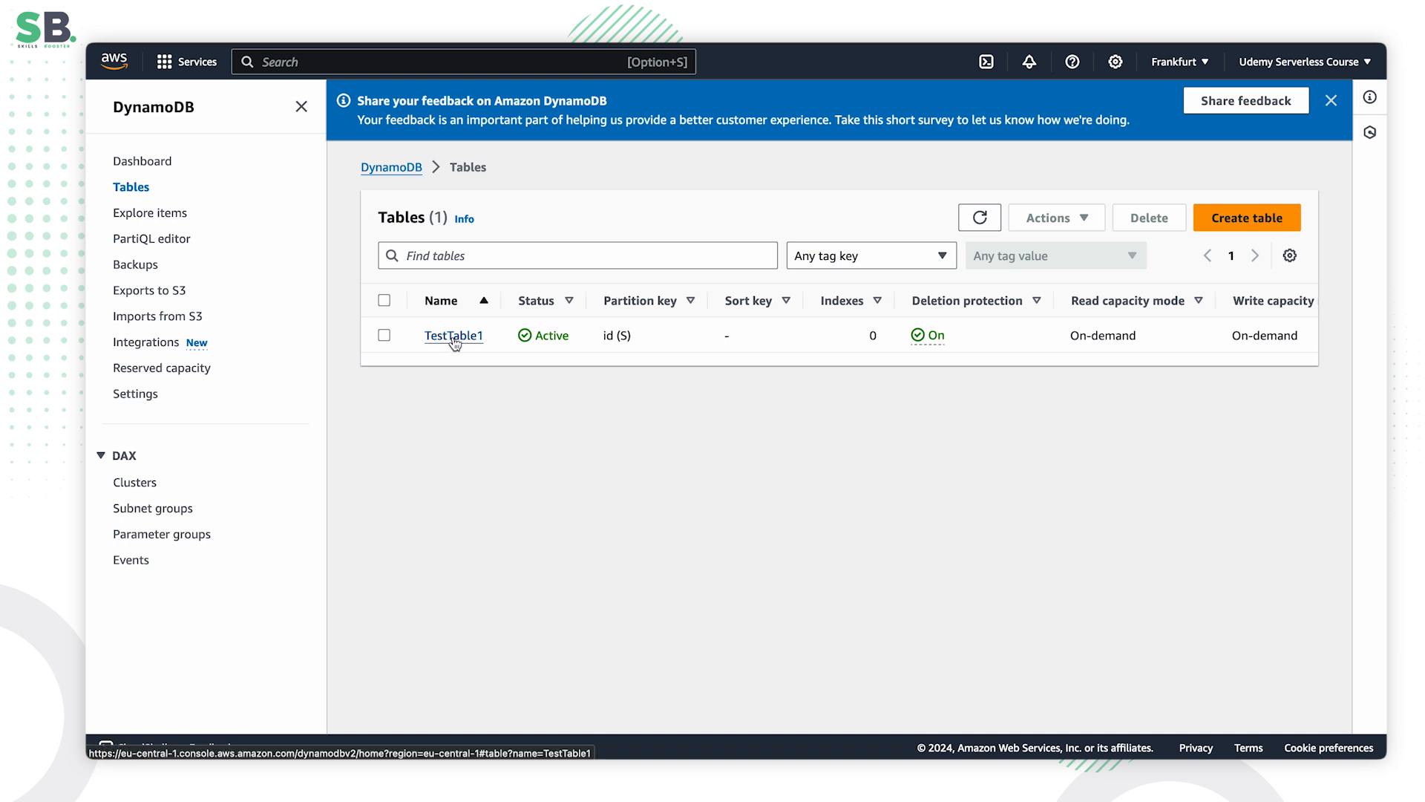
click(156, 215)
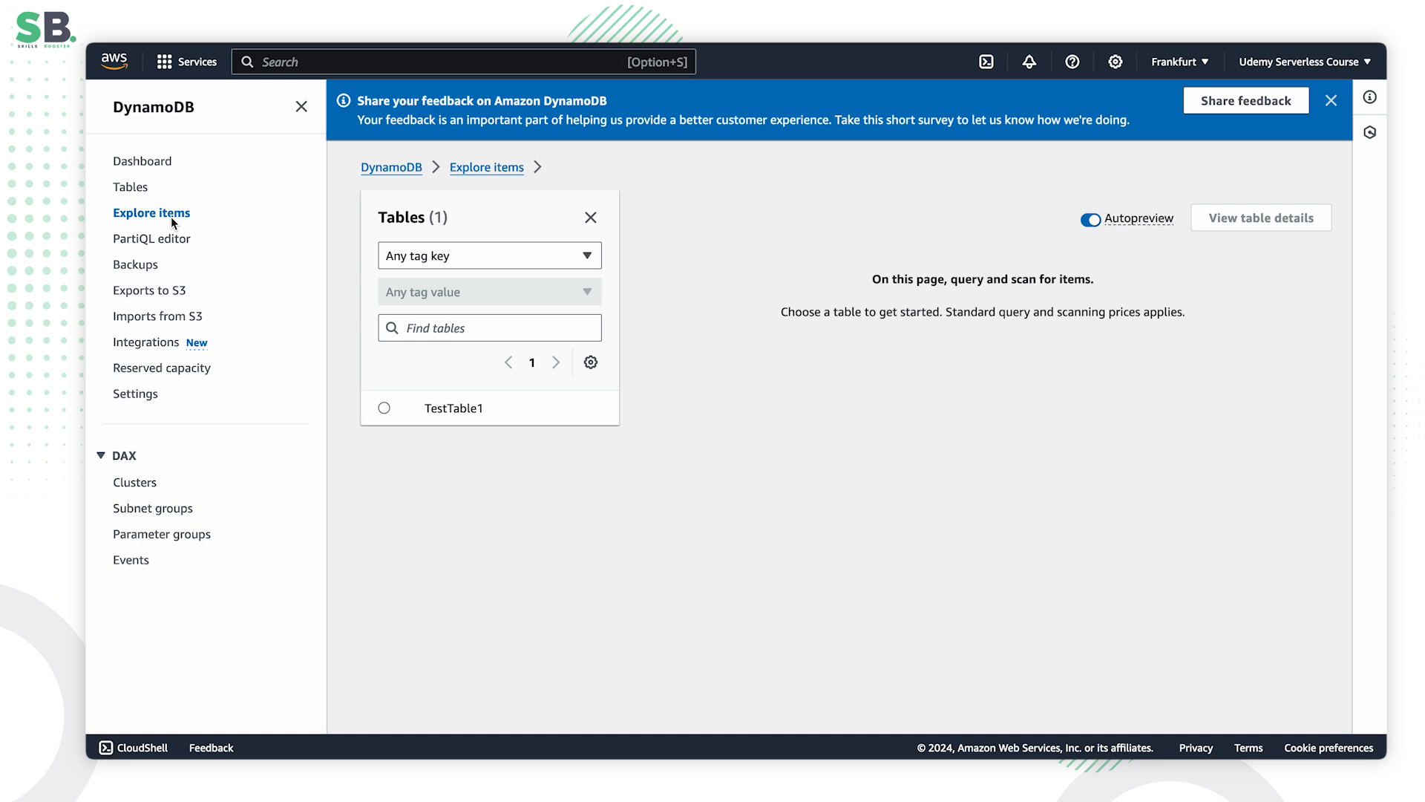
click(132, 188)
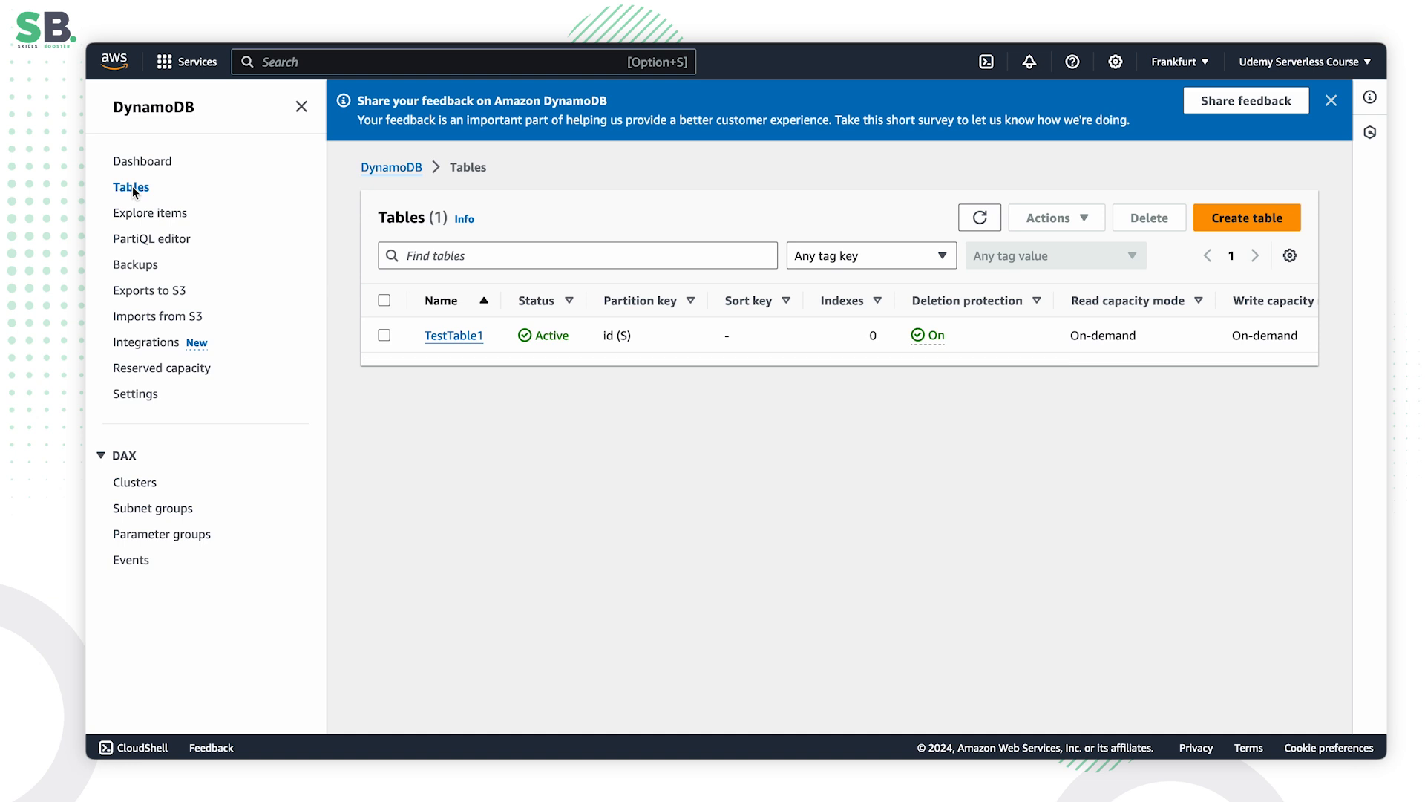
click(136, 212)
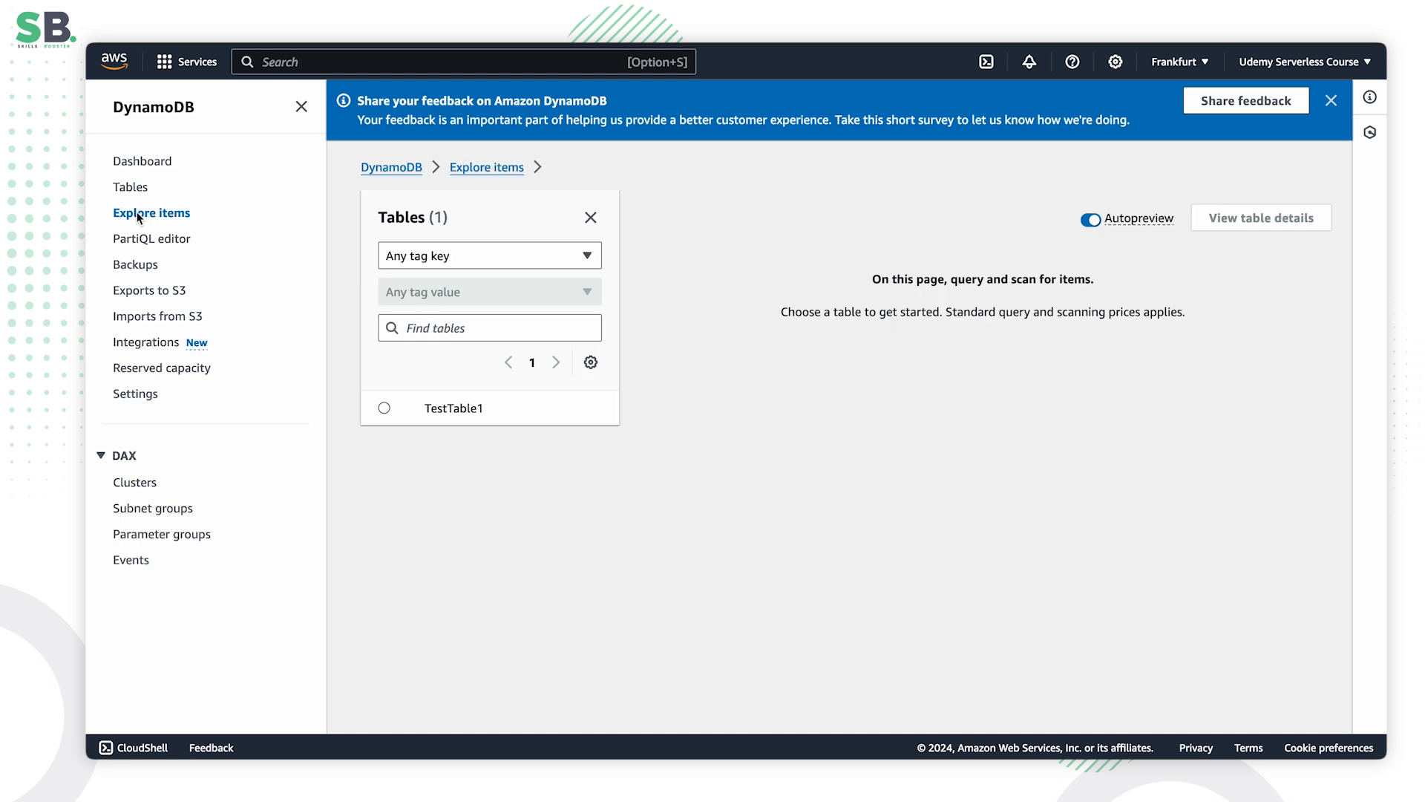
click(140, 239)
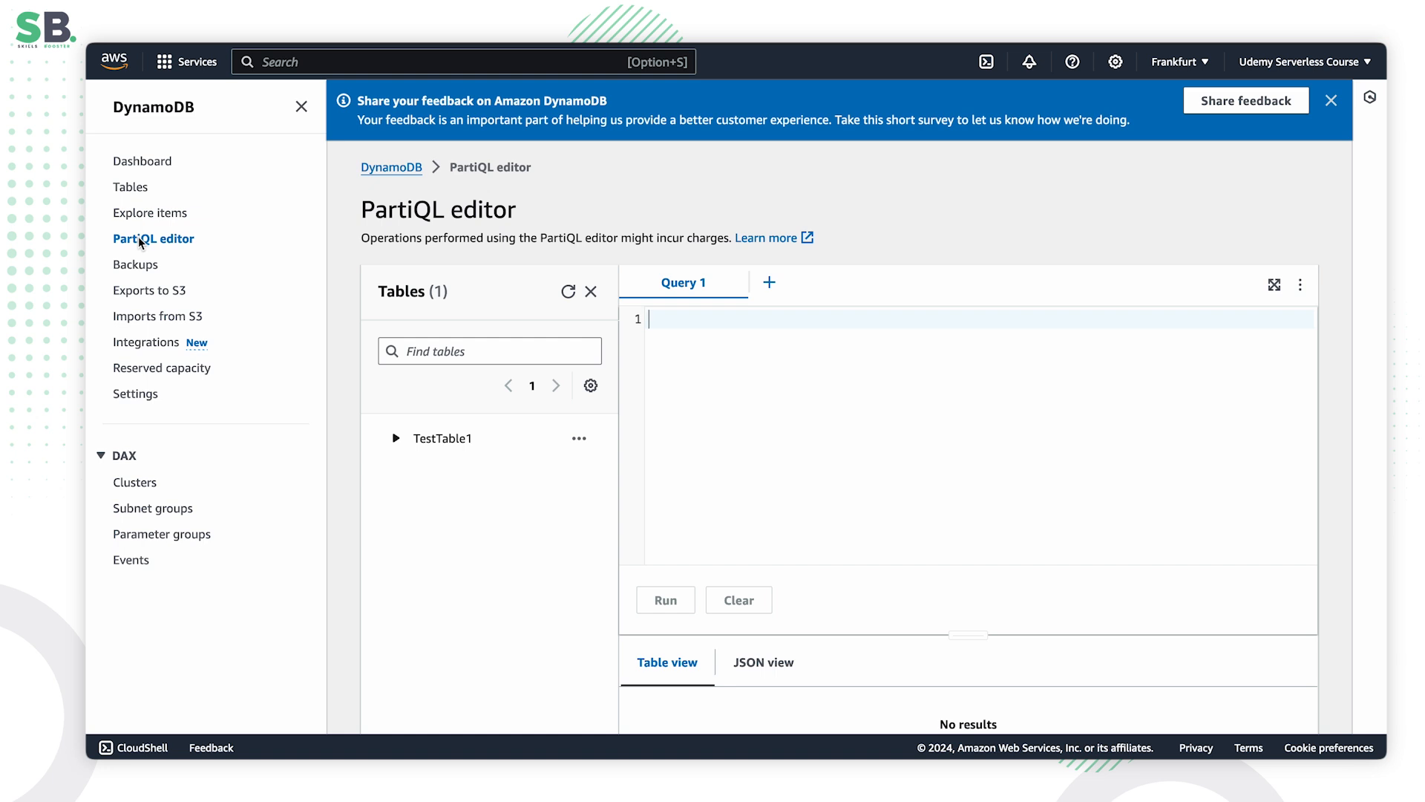
Step: Look through Backups, Exports to S3, Imports from S3, Integrations, Reserved capacity and Settings, and return to the DynamoDB home page
click(140, 267)
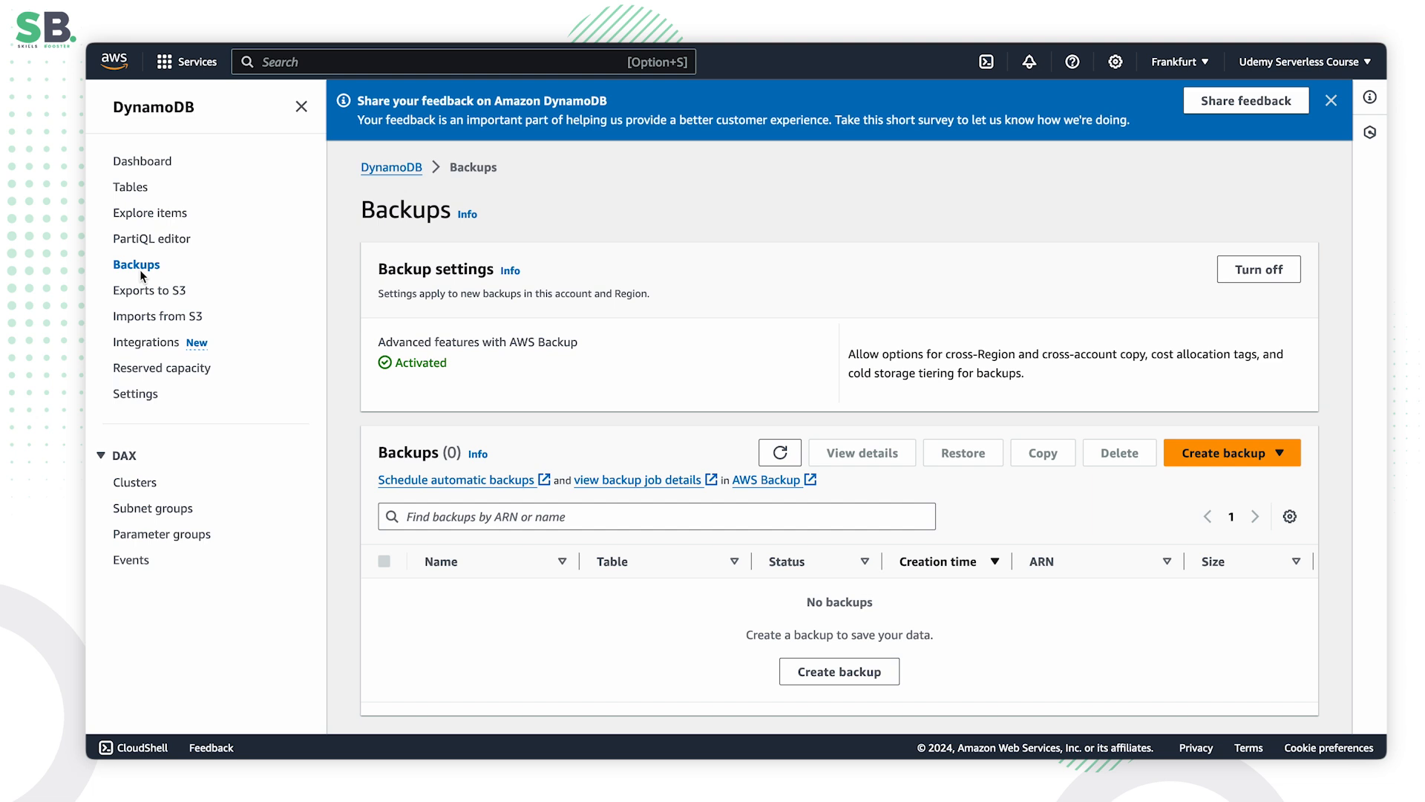
click(146, 290)
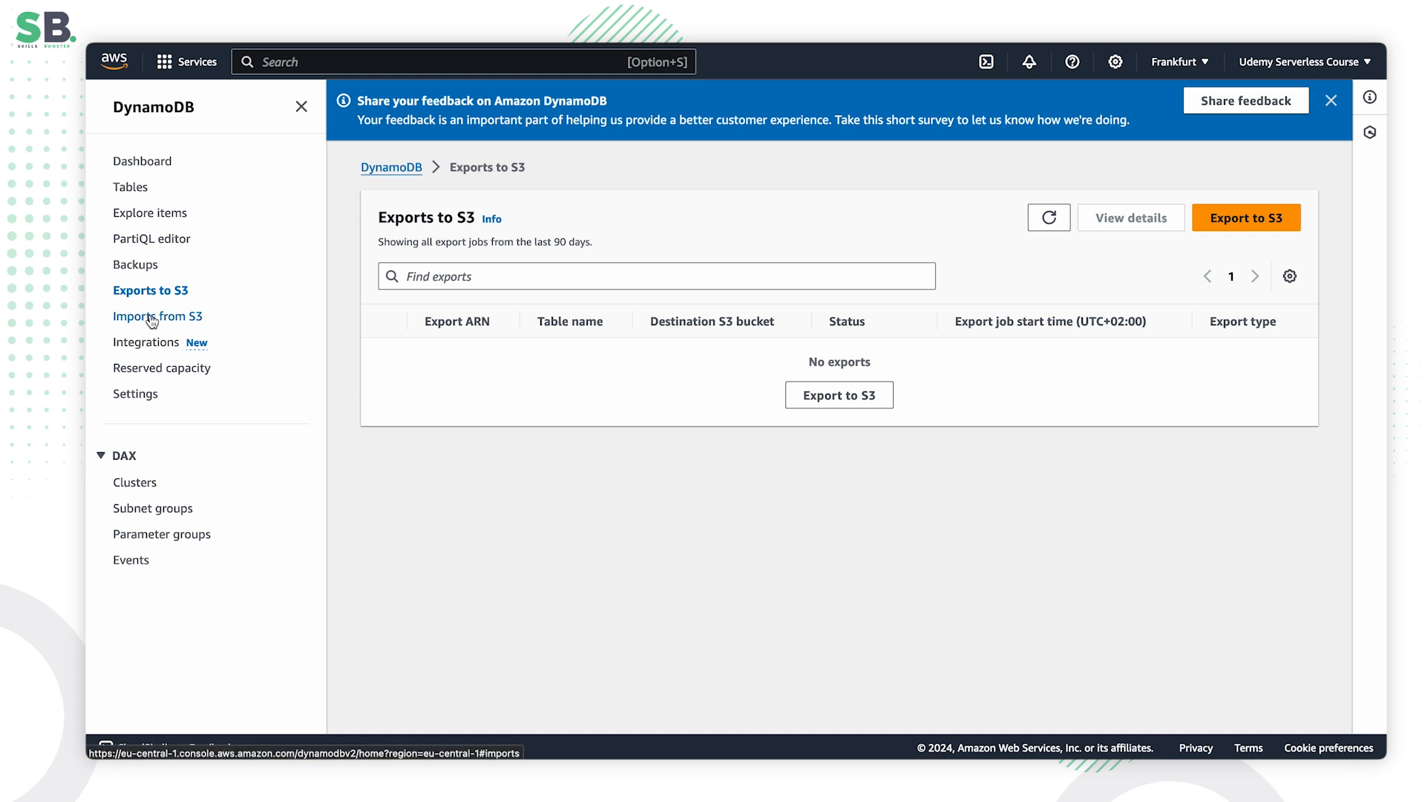
click(150, 314)
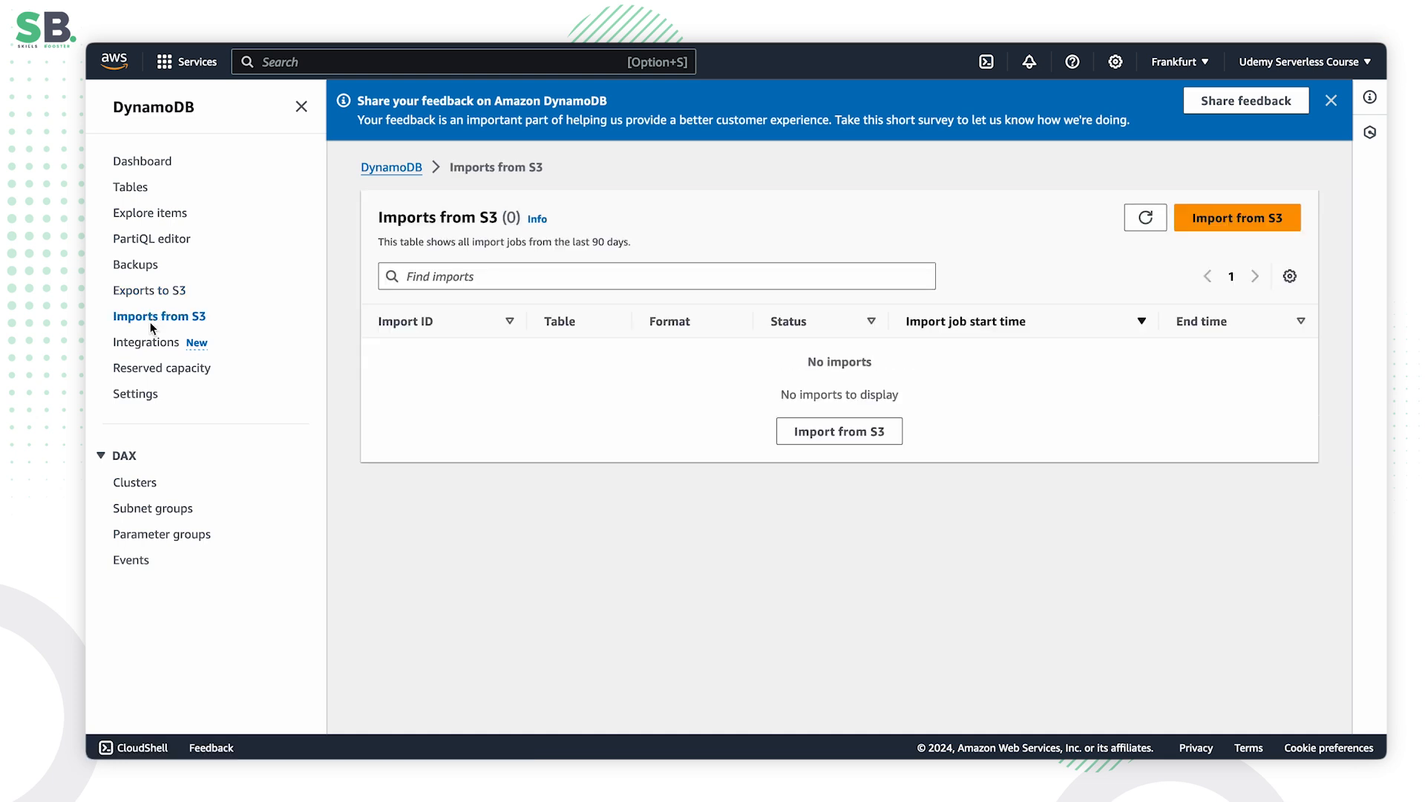
click(144, 343)
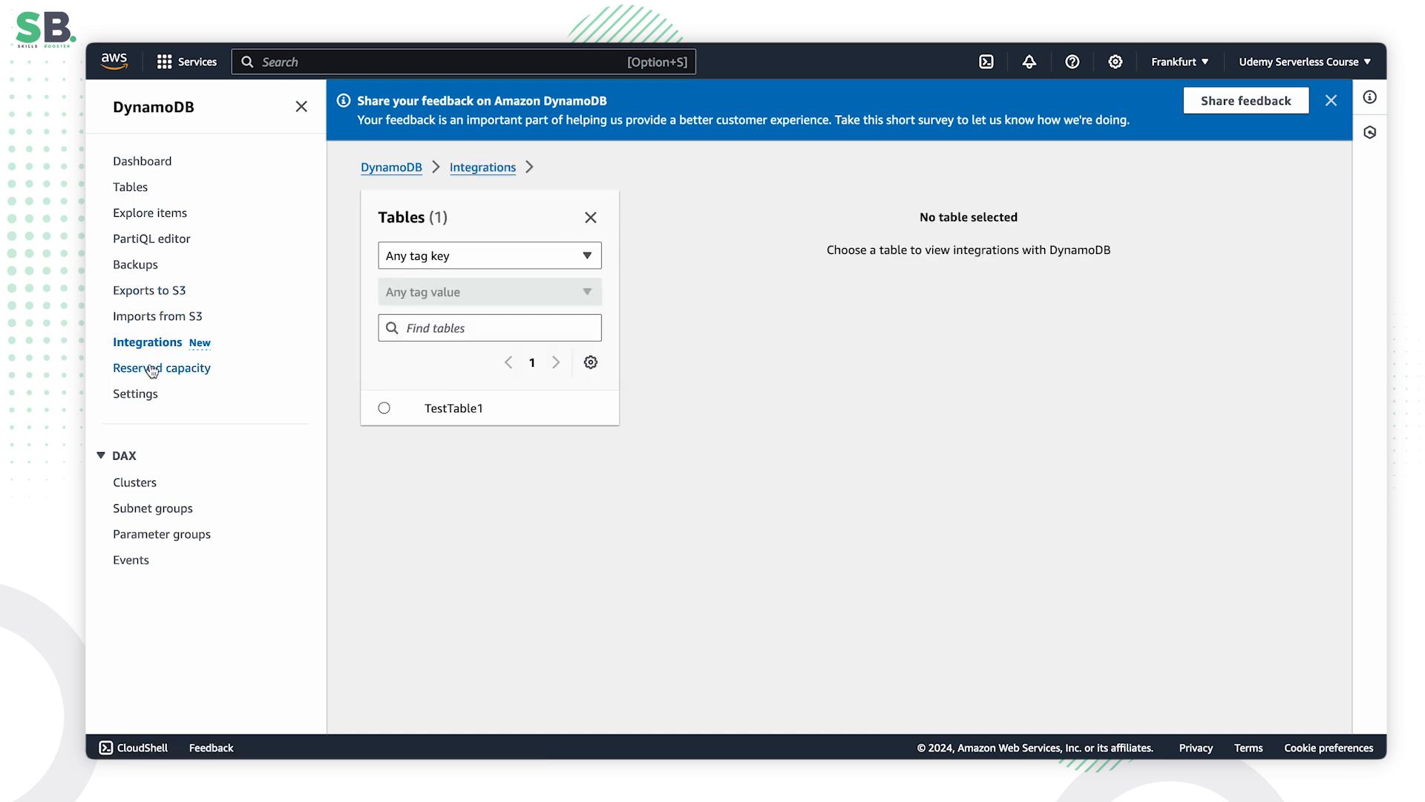
click(150, 369)
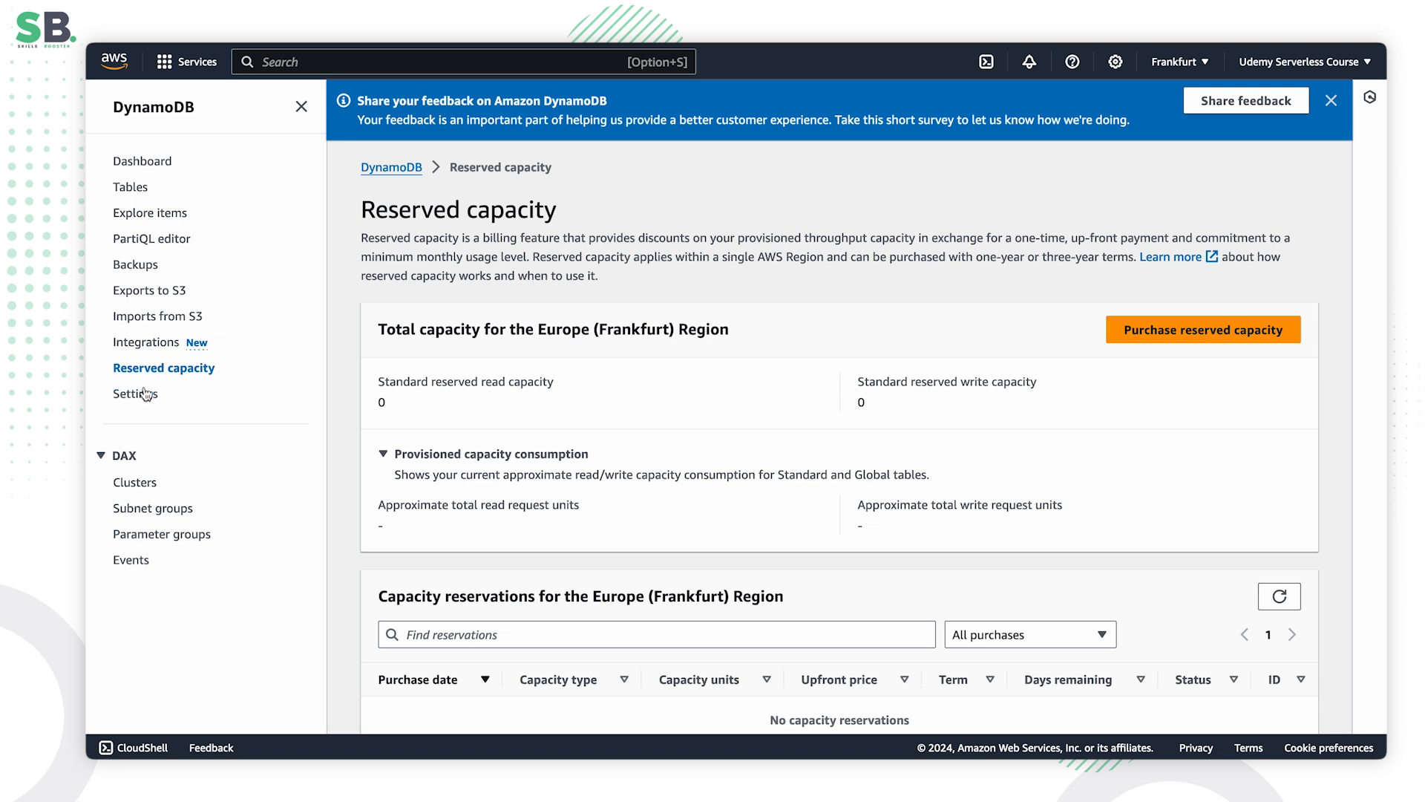
click(144, 387)
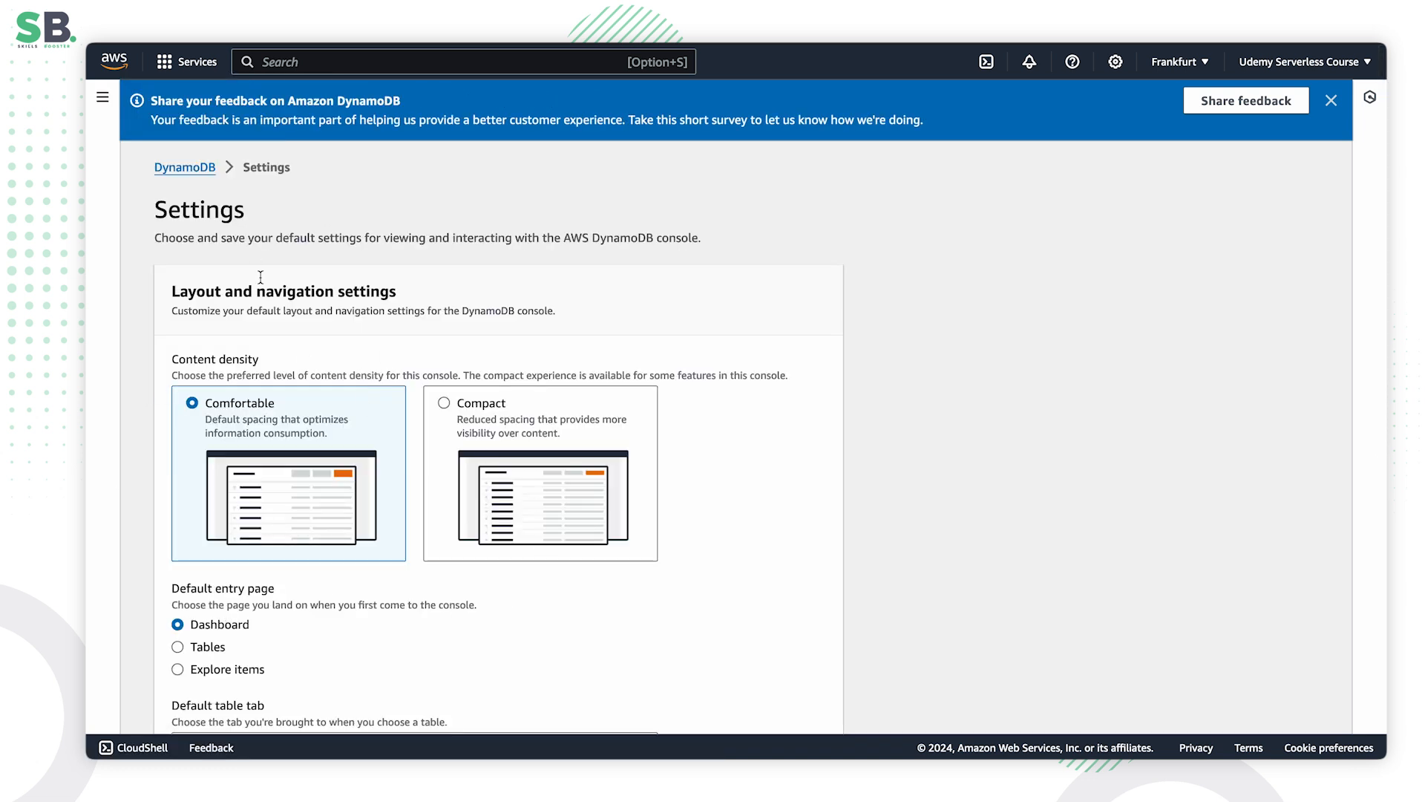
click(208, 170)
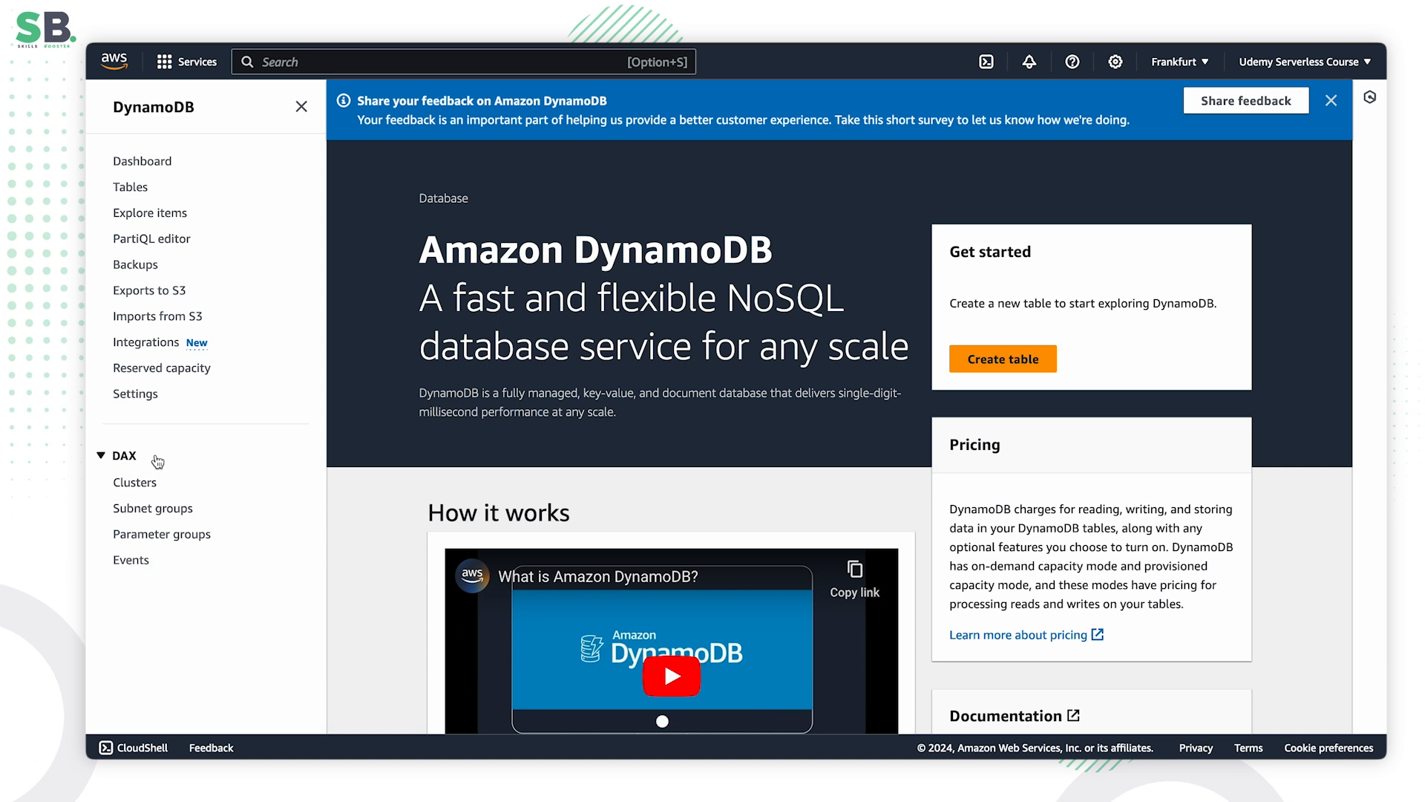
Step: Open TestTable1 and examine its overview: partition key, sort key, capacity mode, point-in-time recovery, item count and capacity metrics
click(127, 190)
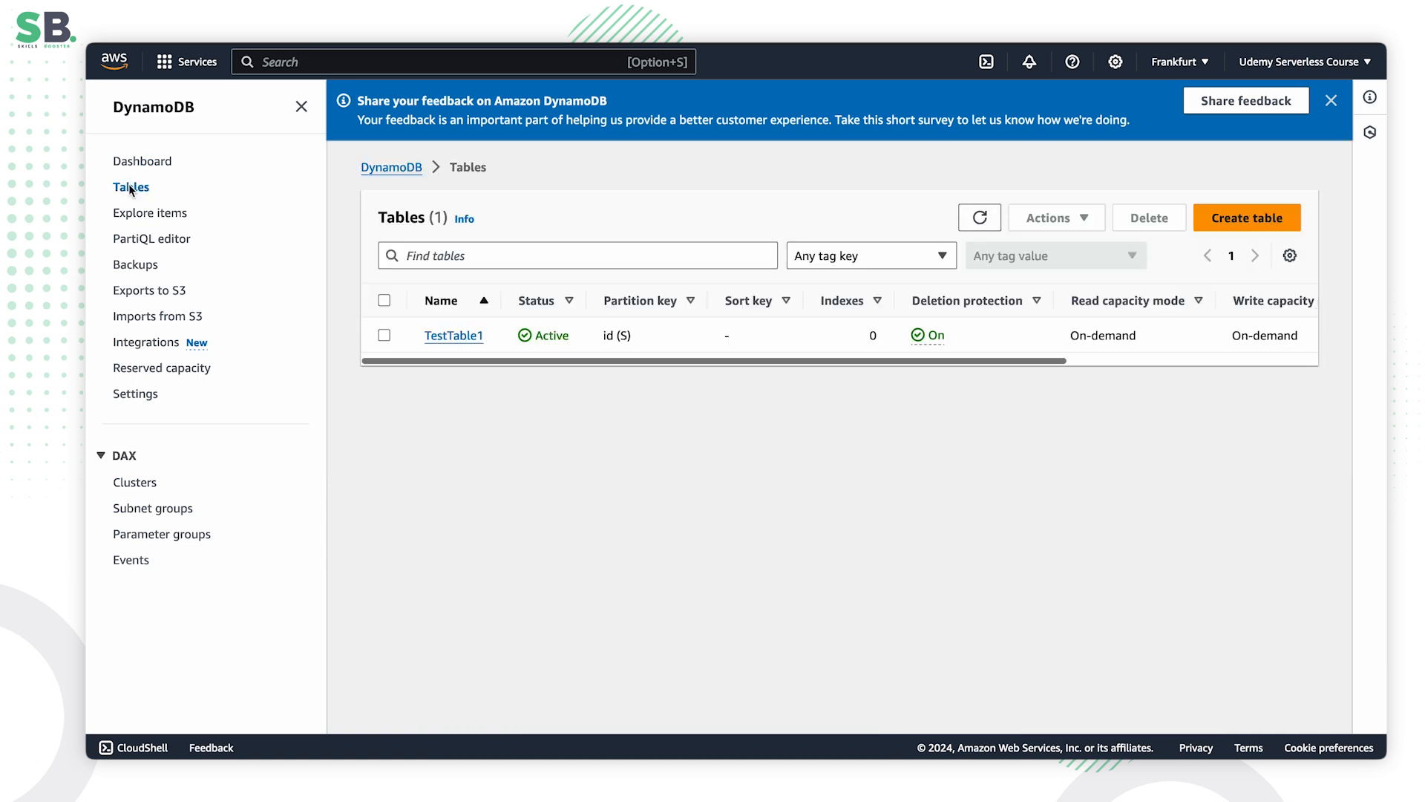
click(459, 343)
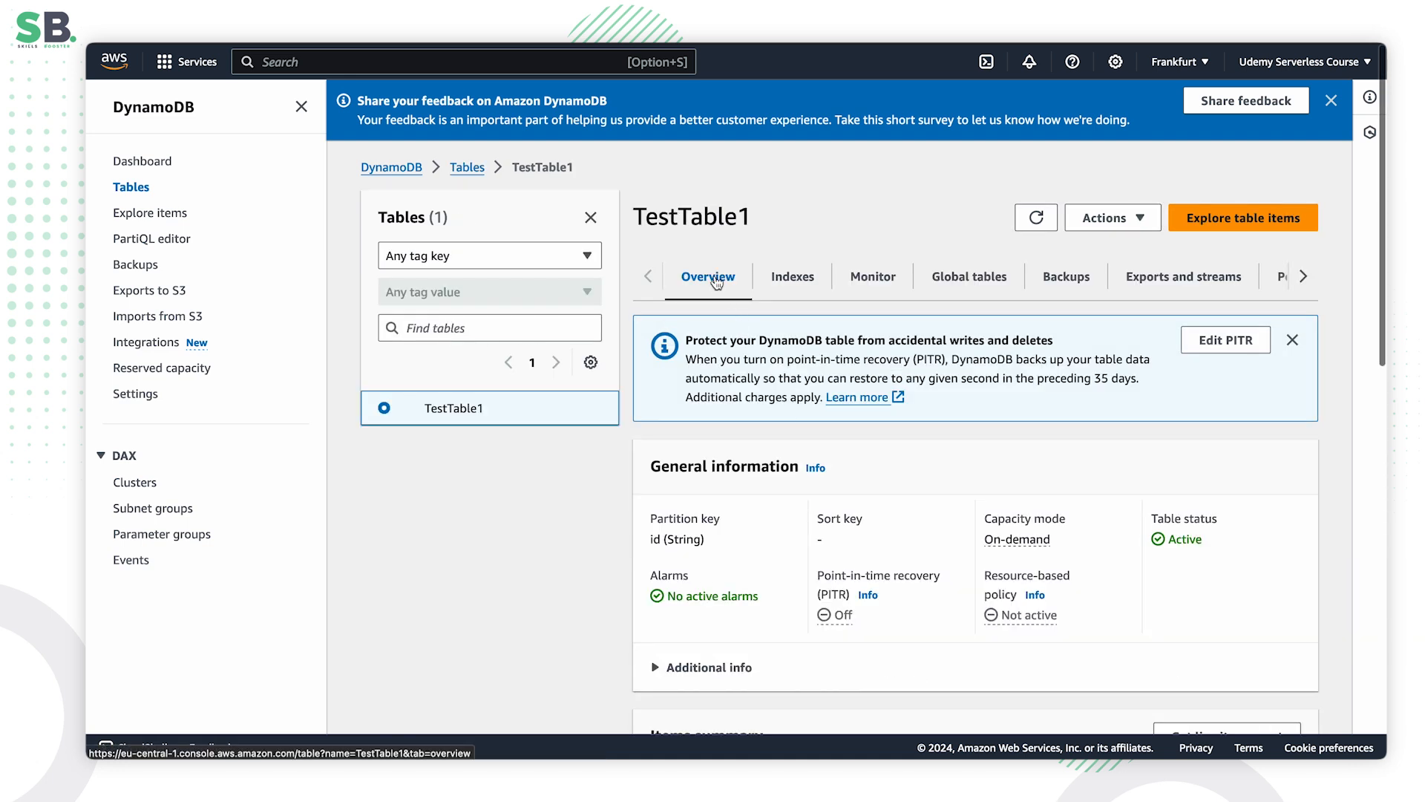
drag(653, 540, 715, 545)
drag(815, 538, 837, 547)
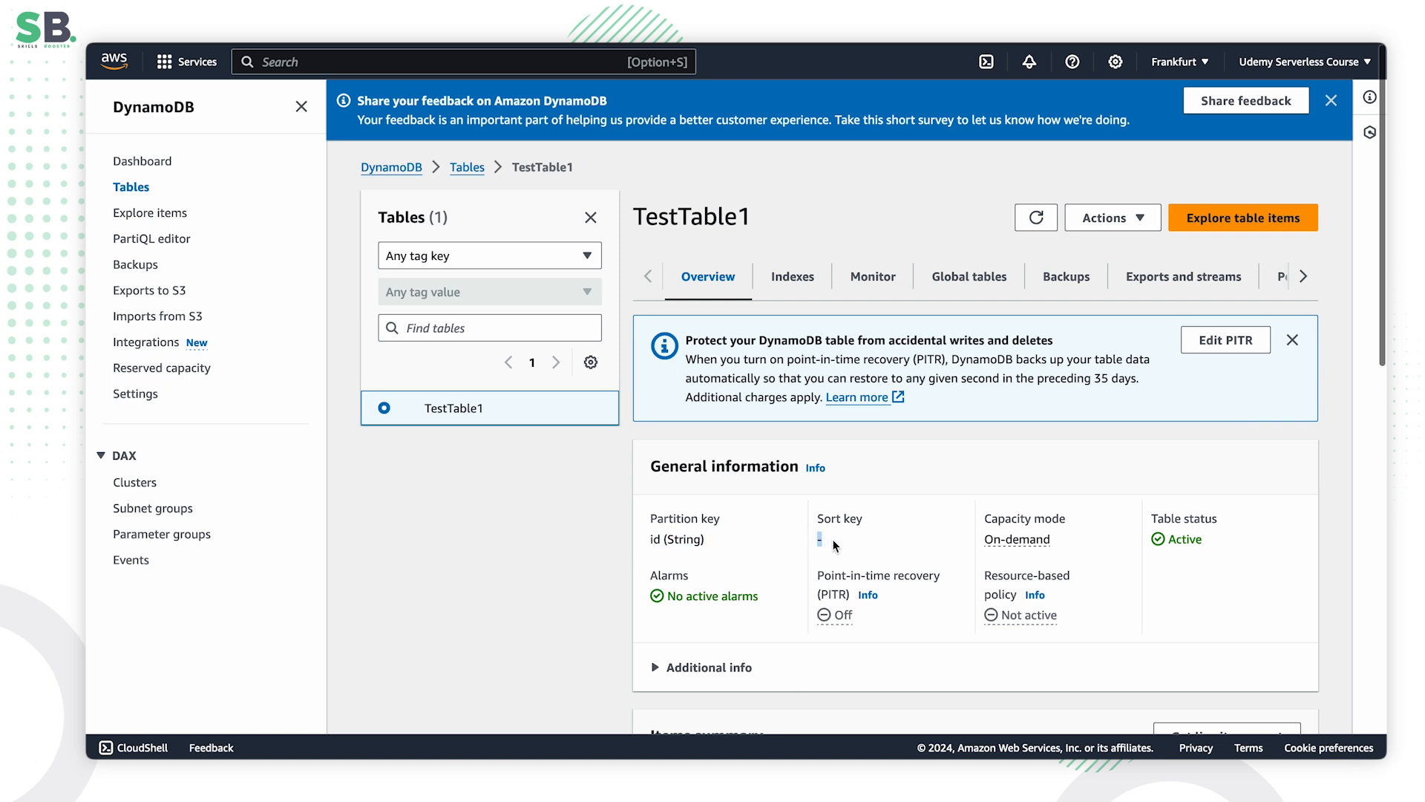
drag(992, 523, 1058, 523)
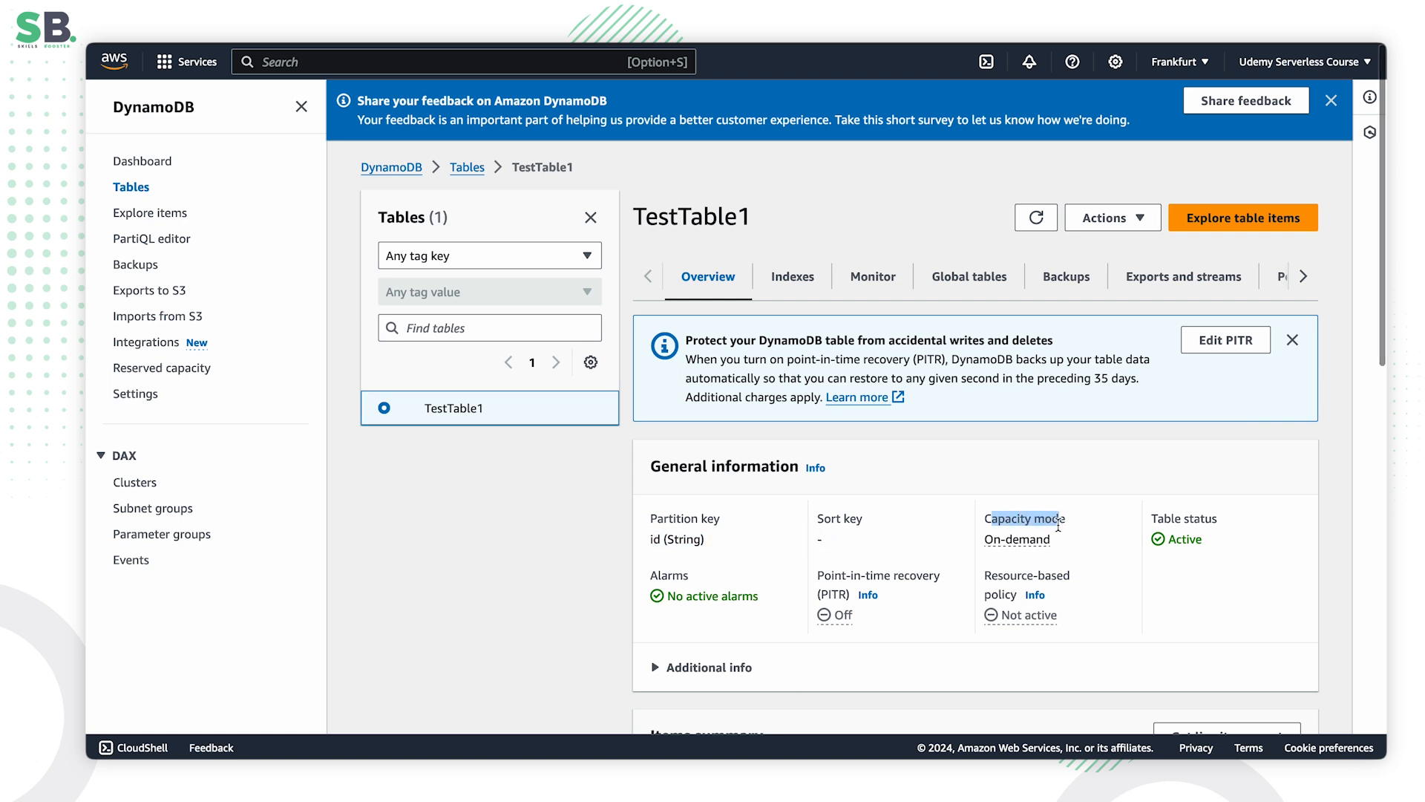
drag(817, 577, 939, 579)
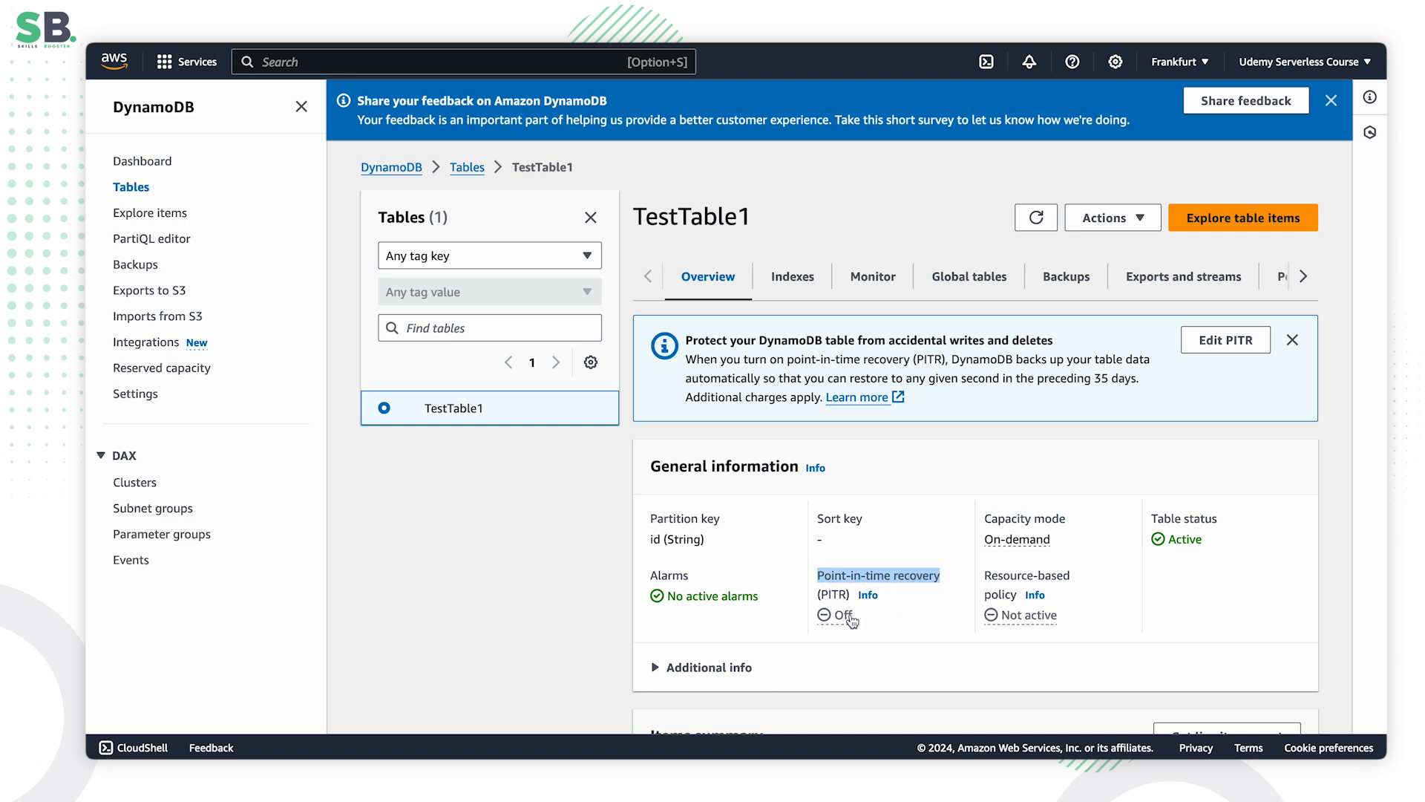
scroll(853, 617, down, 3)
scroll(853, 617, down, 2)
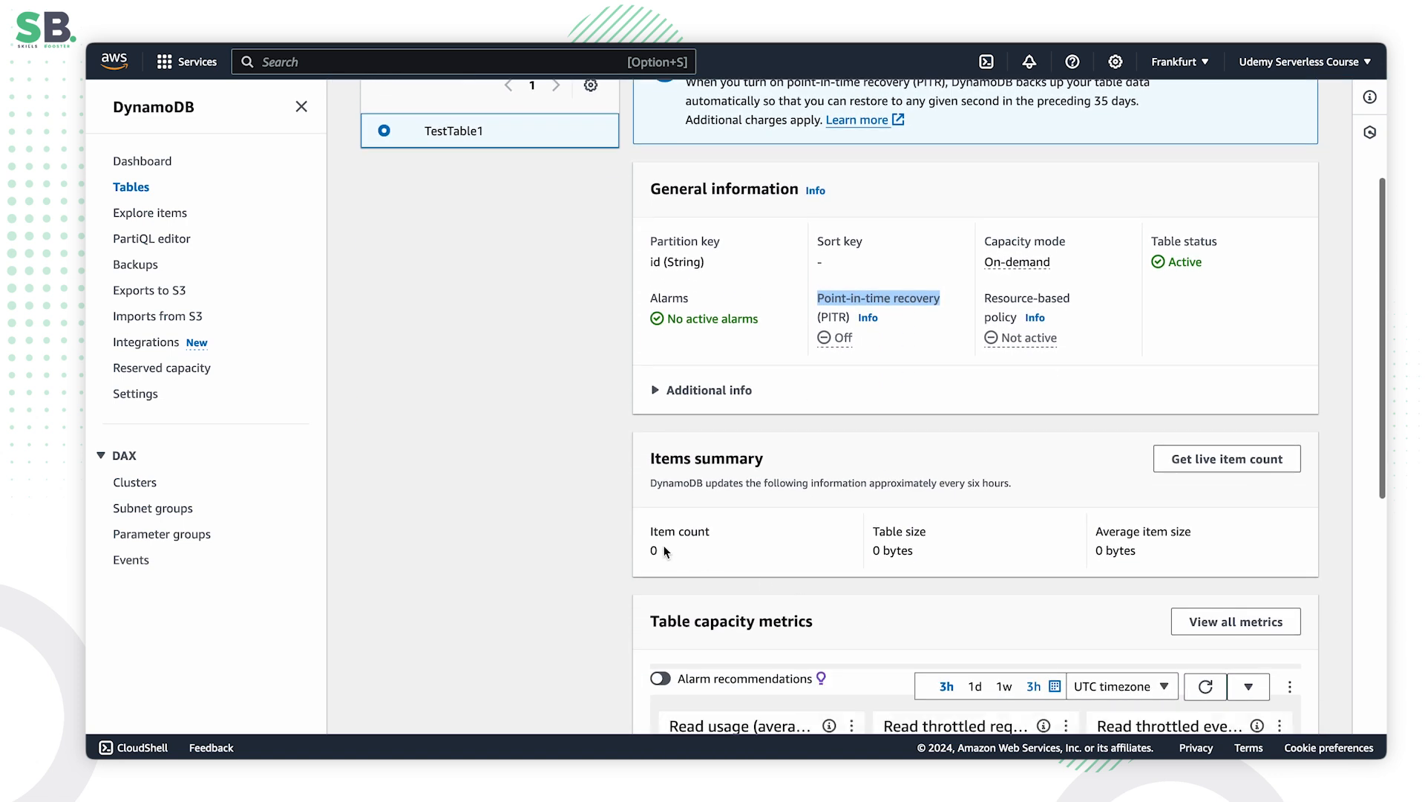
drag(649, 548, 659, 553)
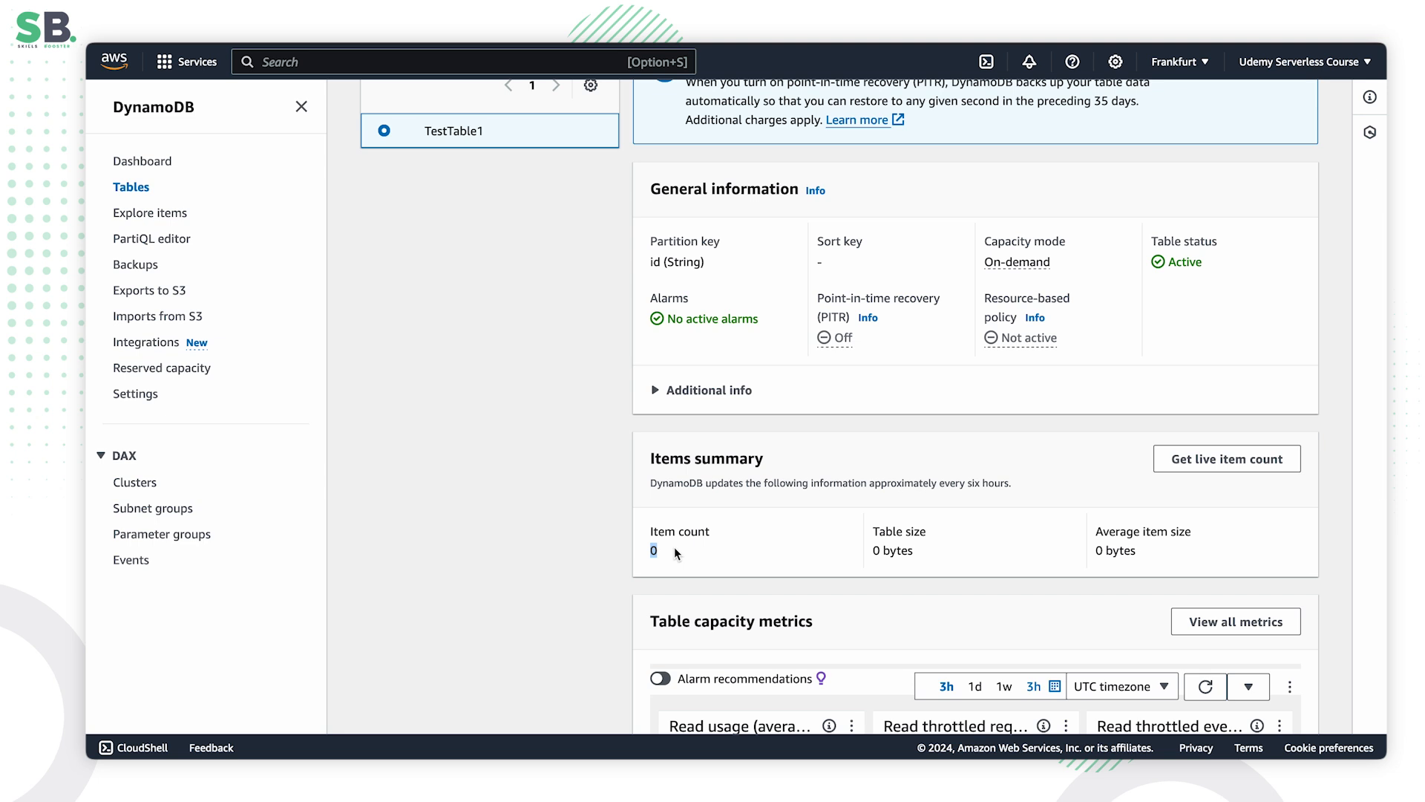
scroll(674, 546, down, 4)
scroll(896, 585, up, 10)
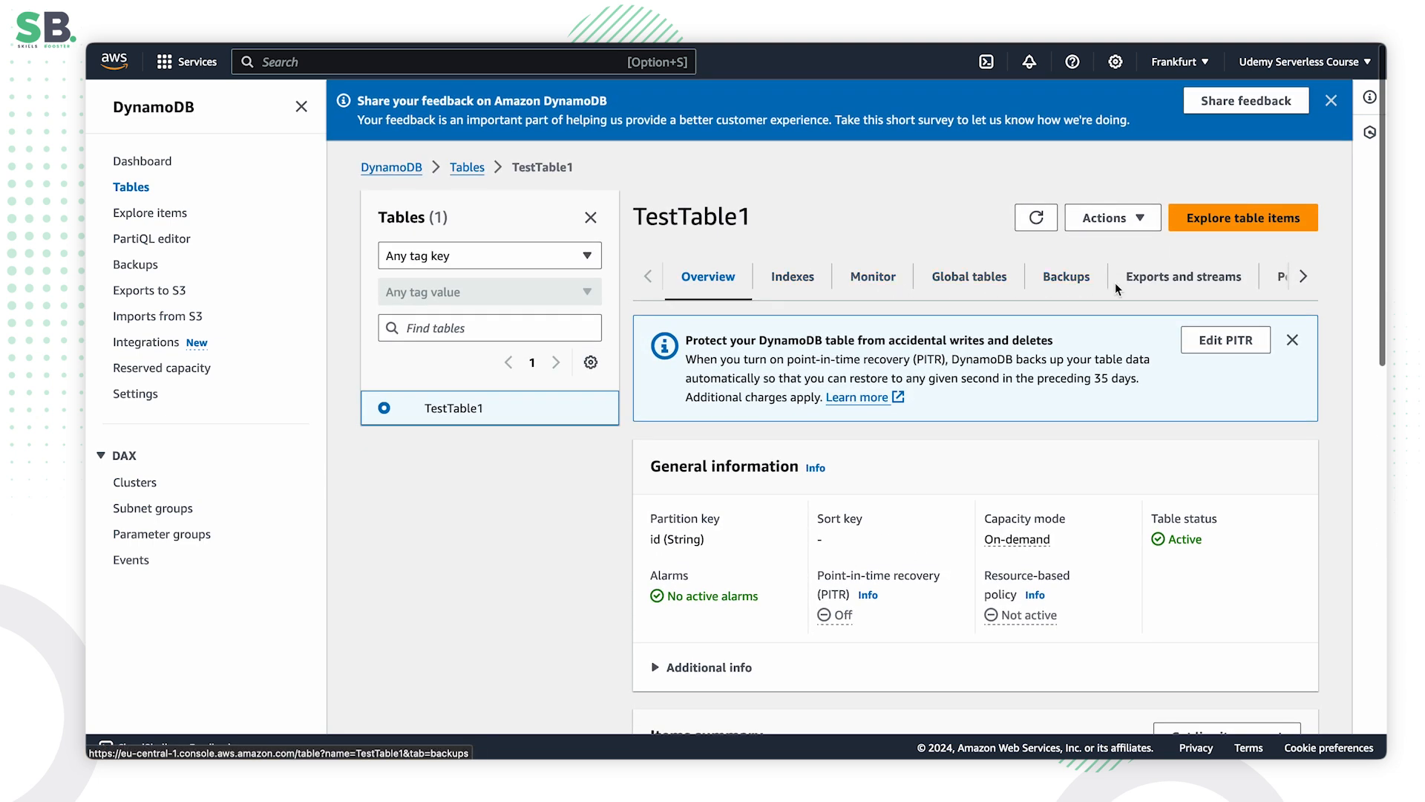
Step: Examine TestTable1's indexes, monitoring, global table replicas, backups, exports and streams, and permissions
click(805, 281)
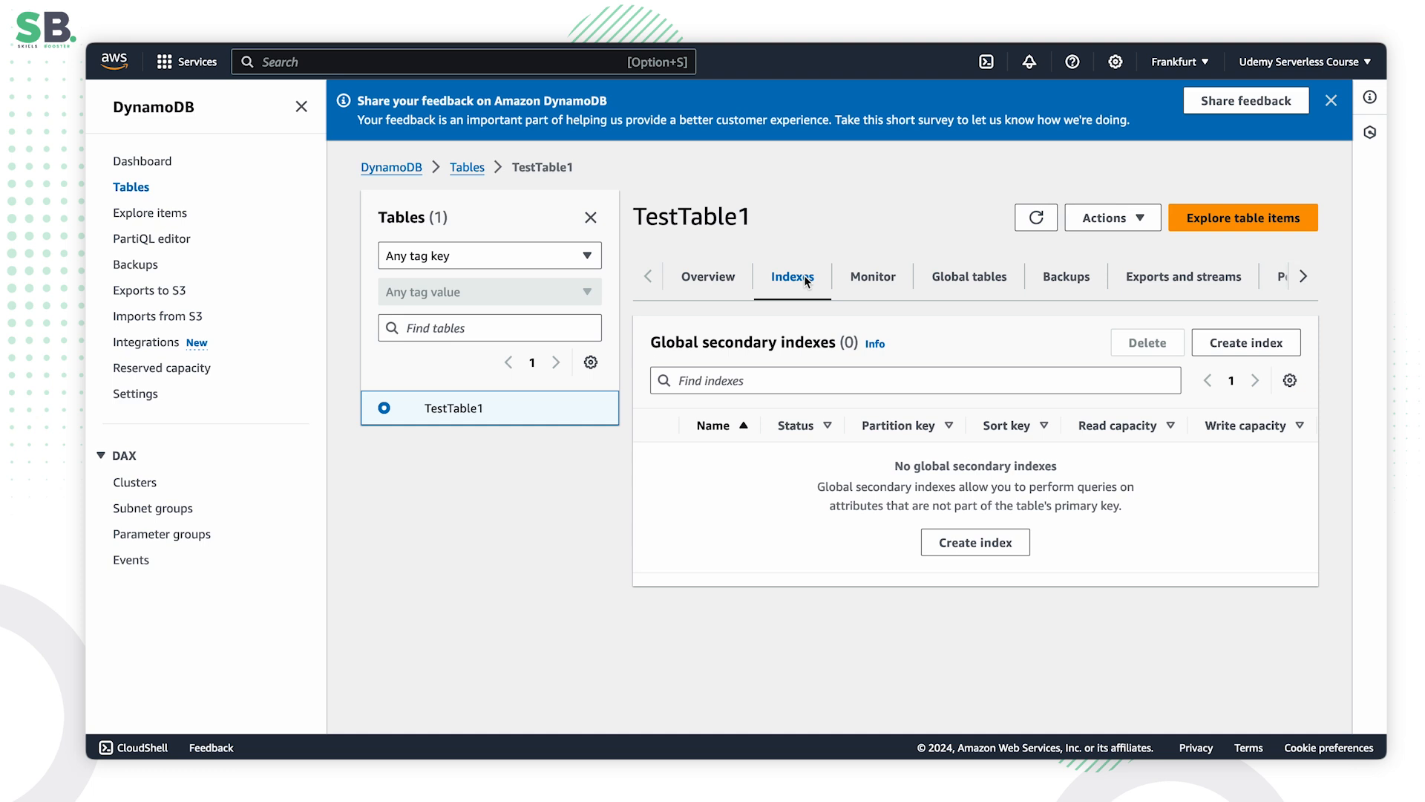
click(880, 285)
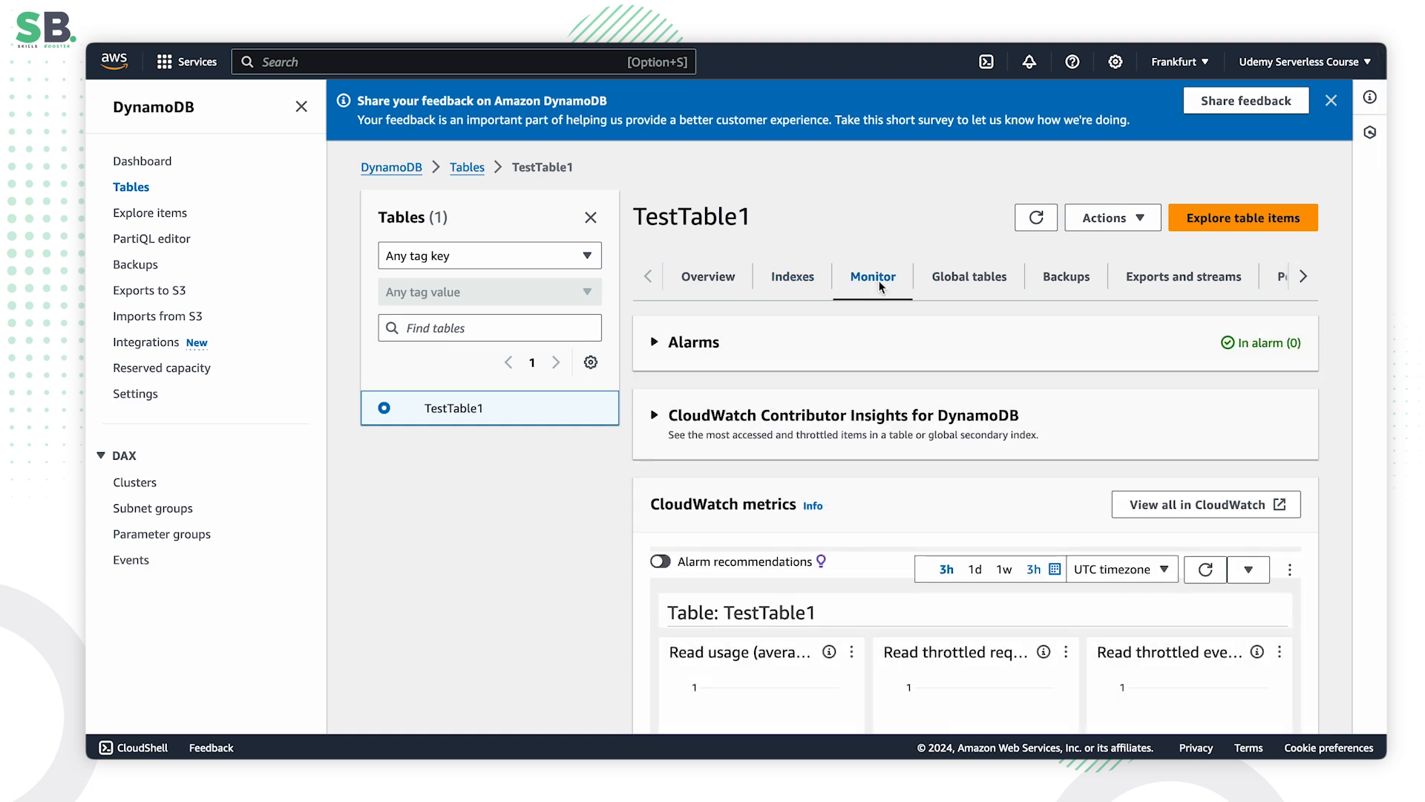
click(948, 285)
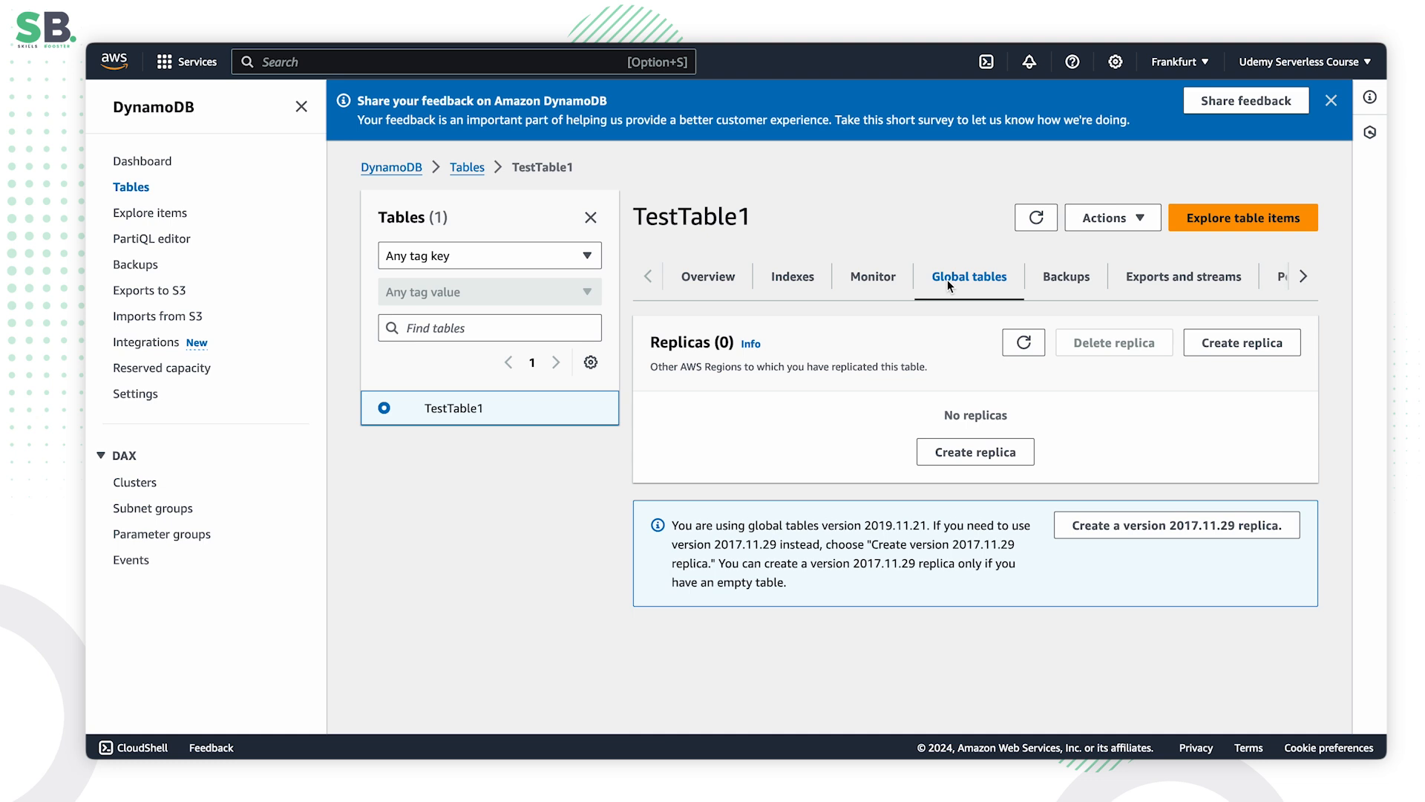
click(1063, 293)
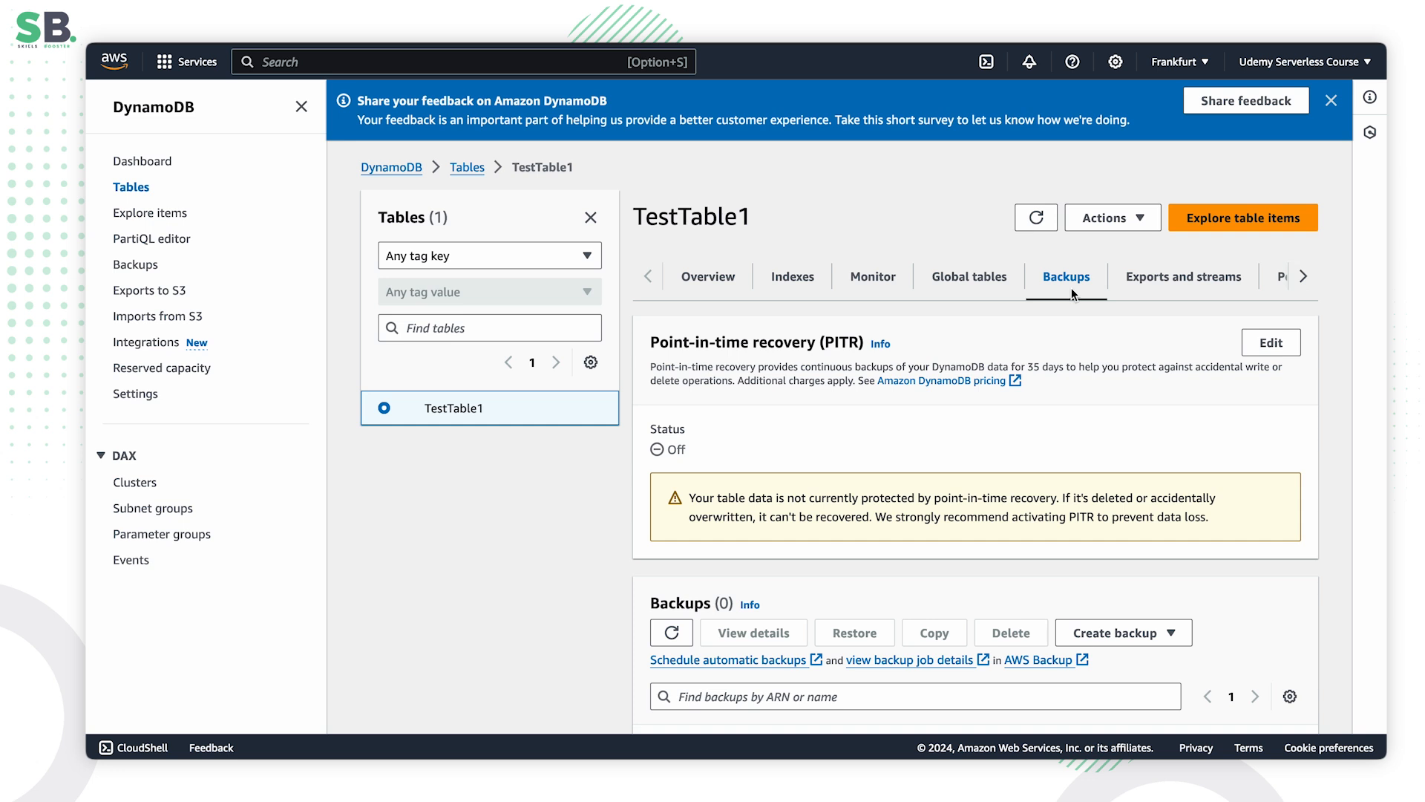
scroll(1080, 286, right, 5)
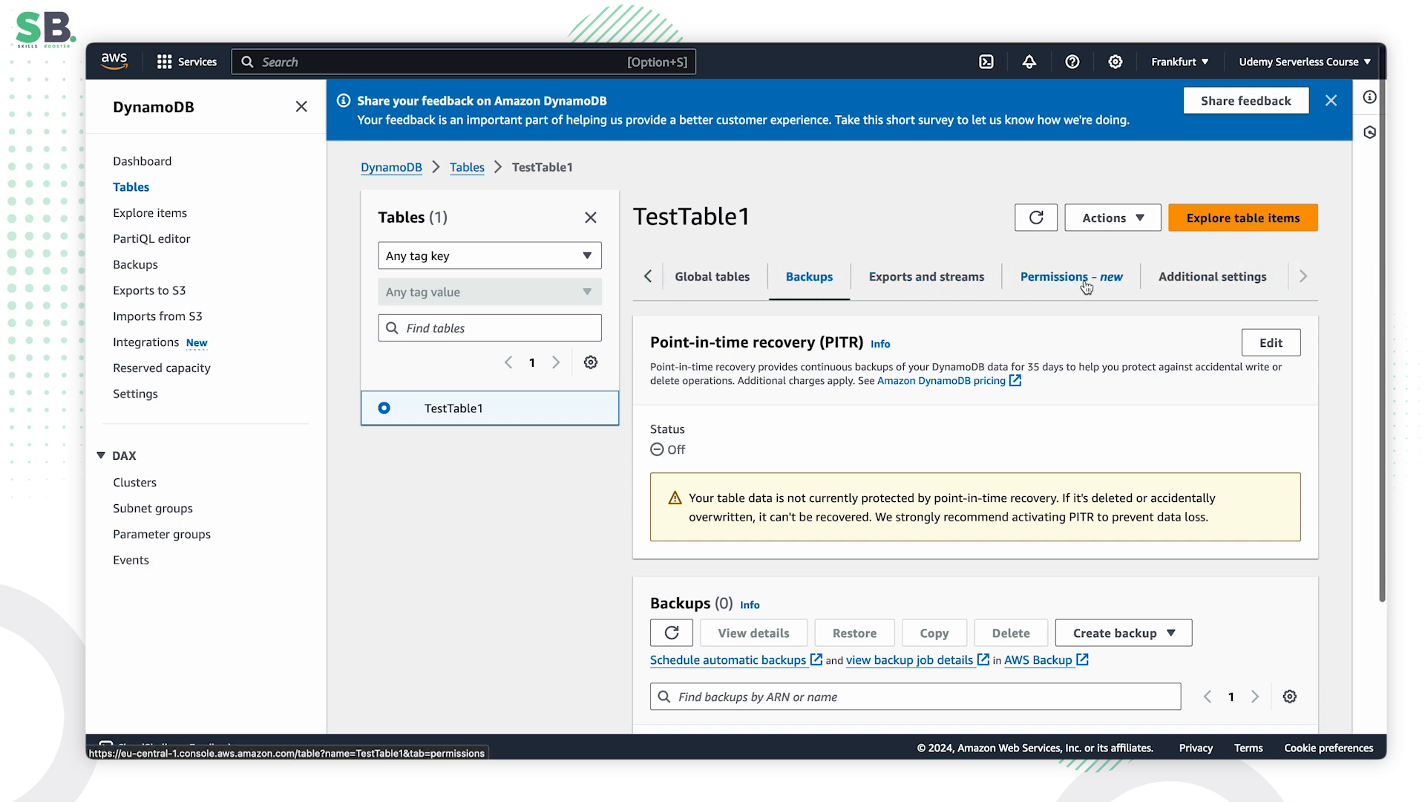
click(950, 281)
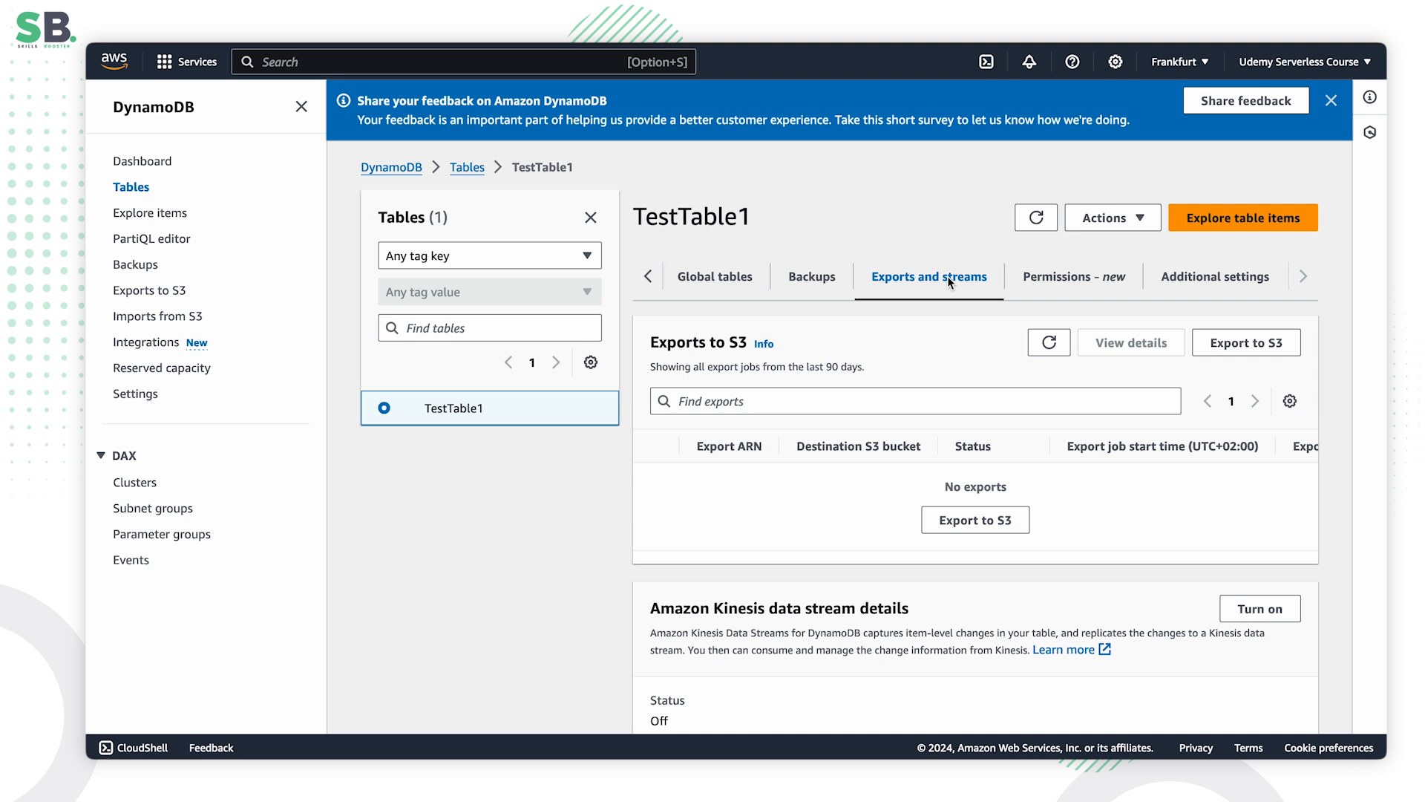
click(1054, 290)
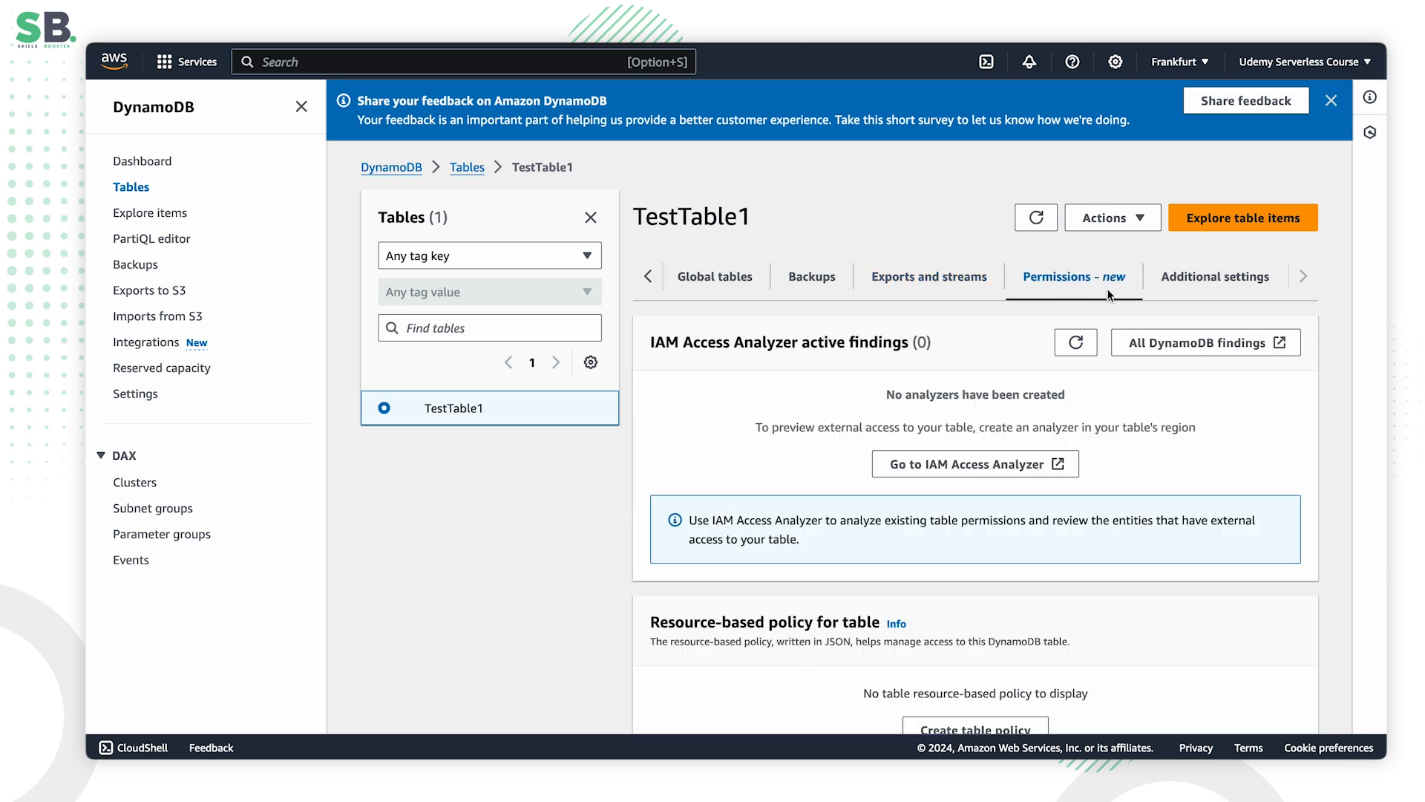
Step: Review TestTable1's additional settings, covering read/write capacity, auto scaling, Time to Live, encryption, deletion protection and tags
click(1177, 290)
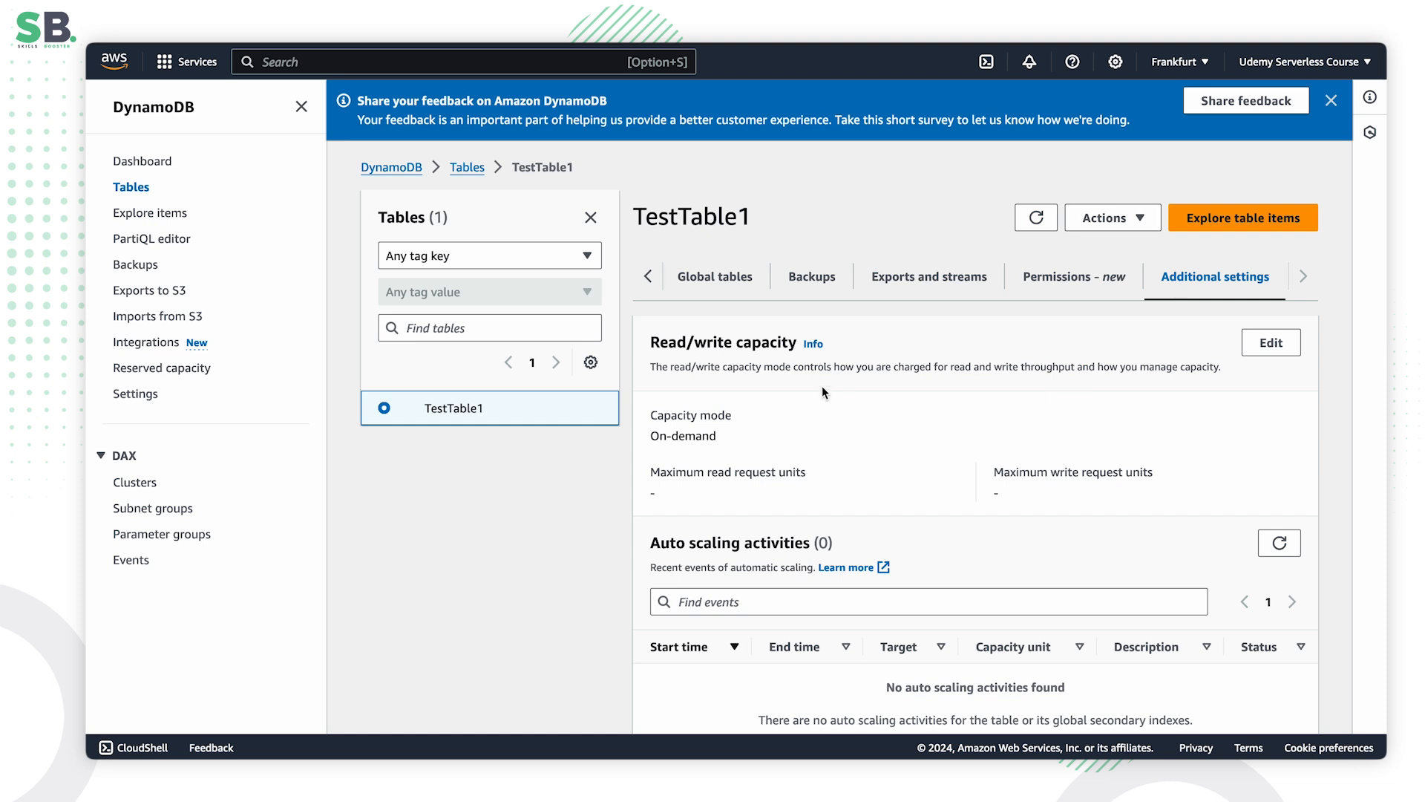
scroll(806, 405, down, 3)
scroll(805, 405, down, 5)
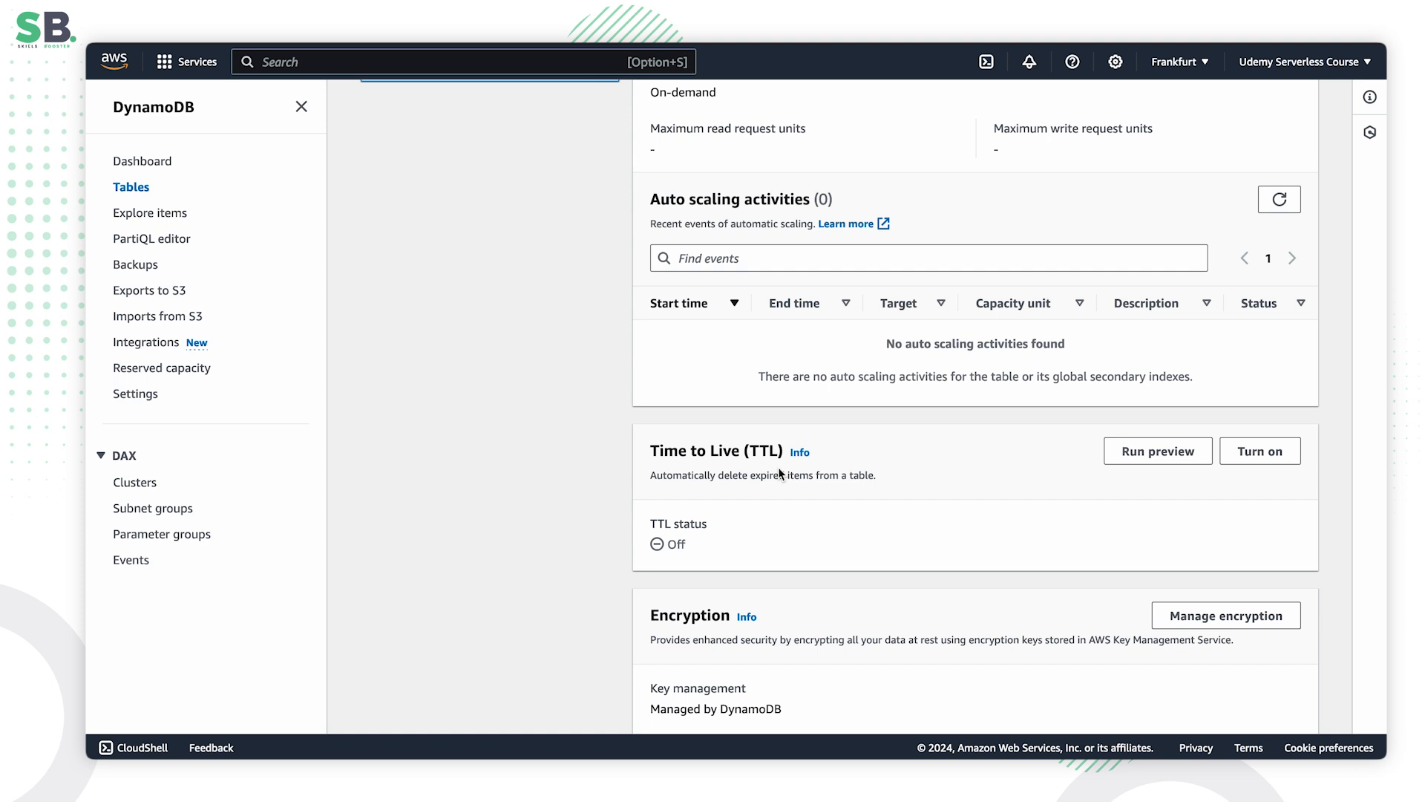
scroll(767, 517, down, 4)
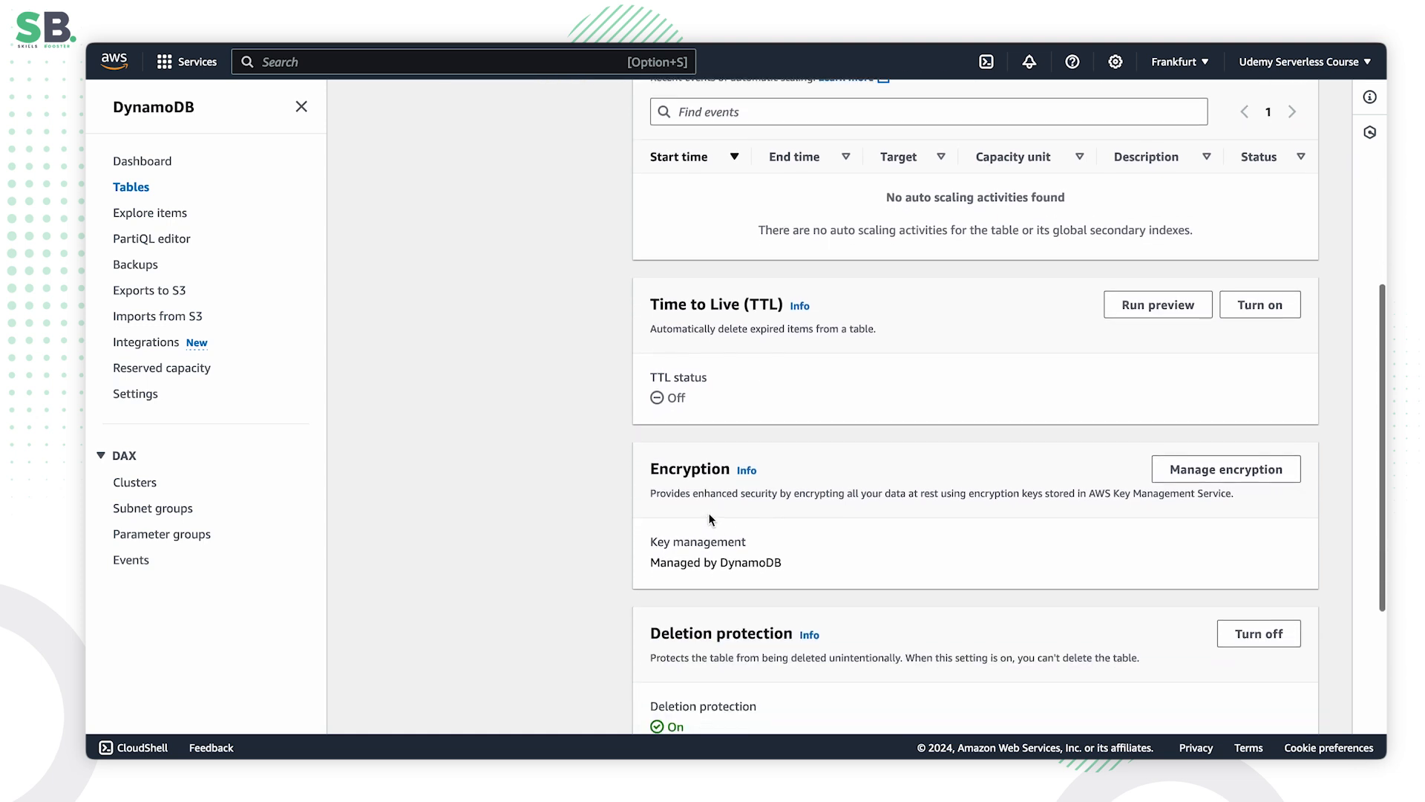
scroll(710, 520, down, 5)
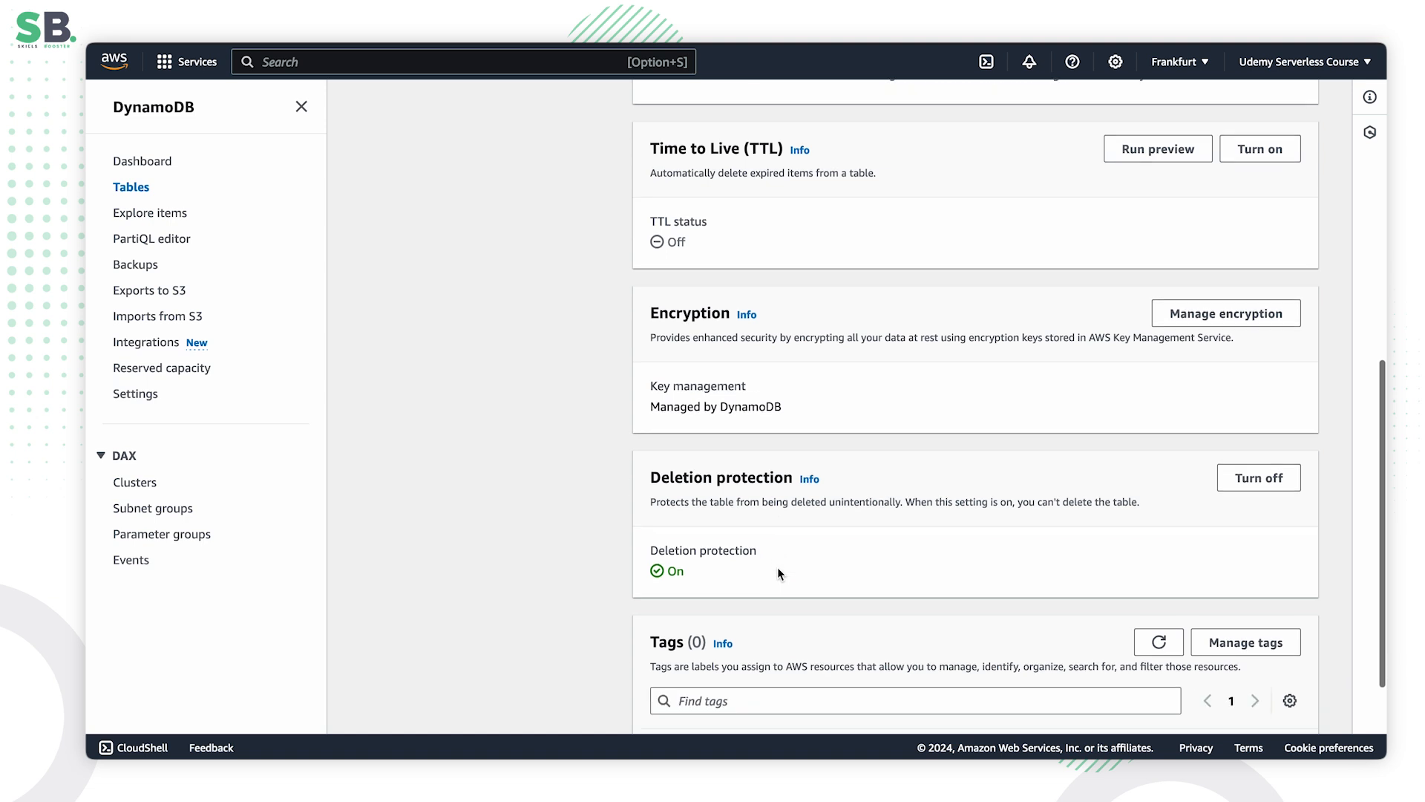
scroll(777, 567, up, 15)
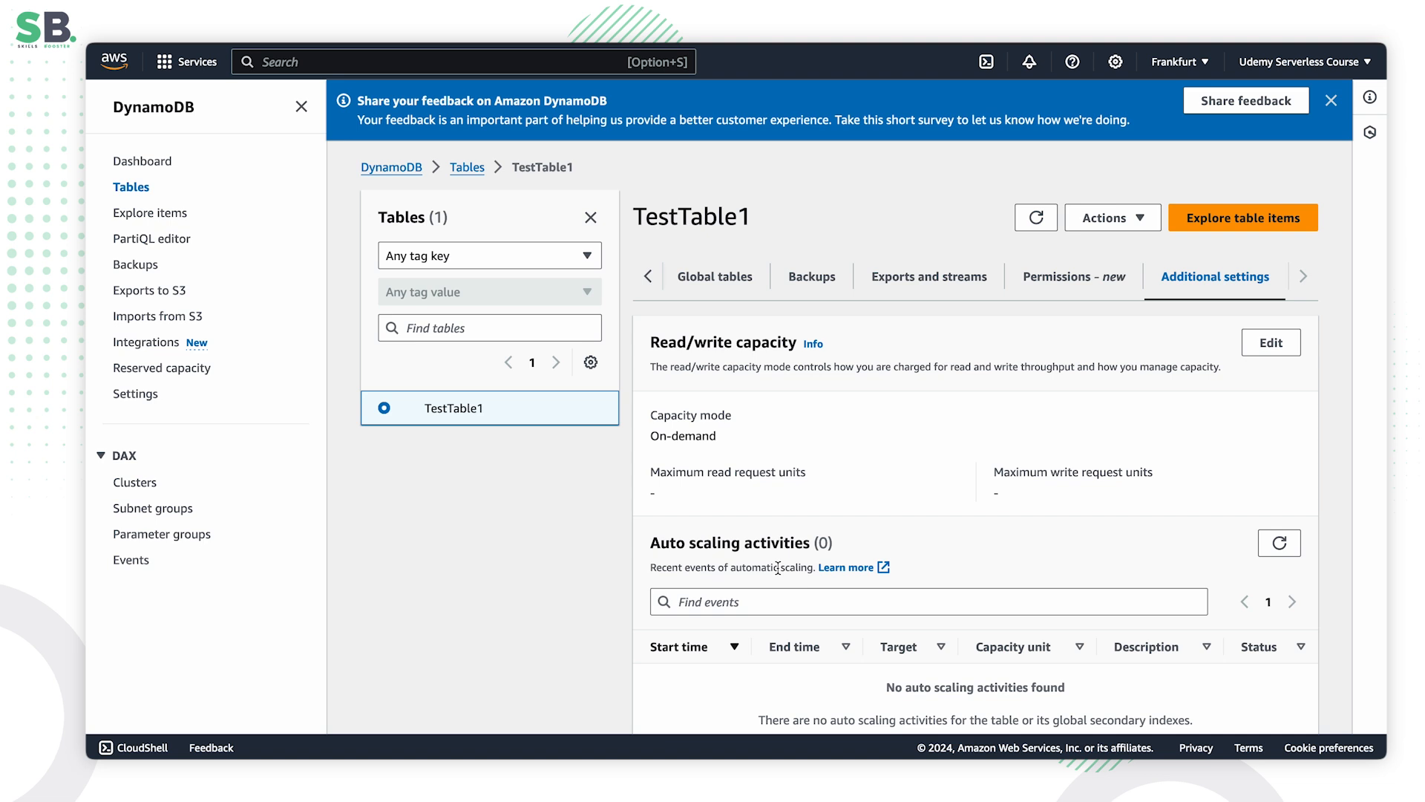
Step: Create an item in TestTable1 with the partition key id set to 123
click(160, 214)
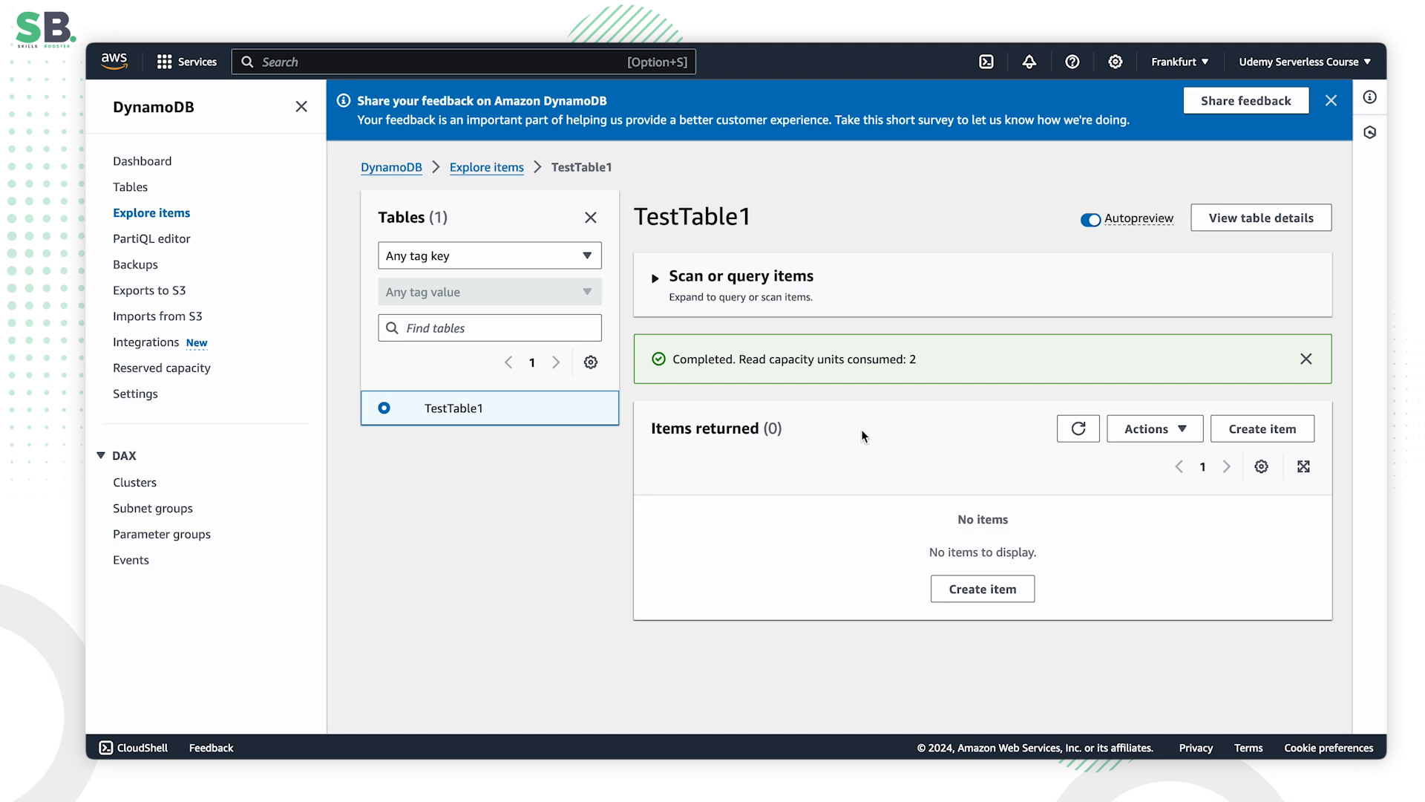
click(972, 592)
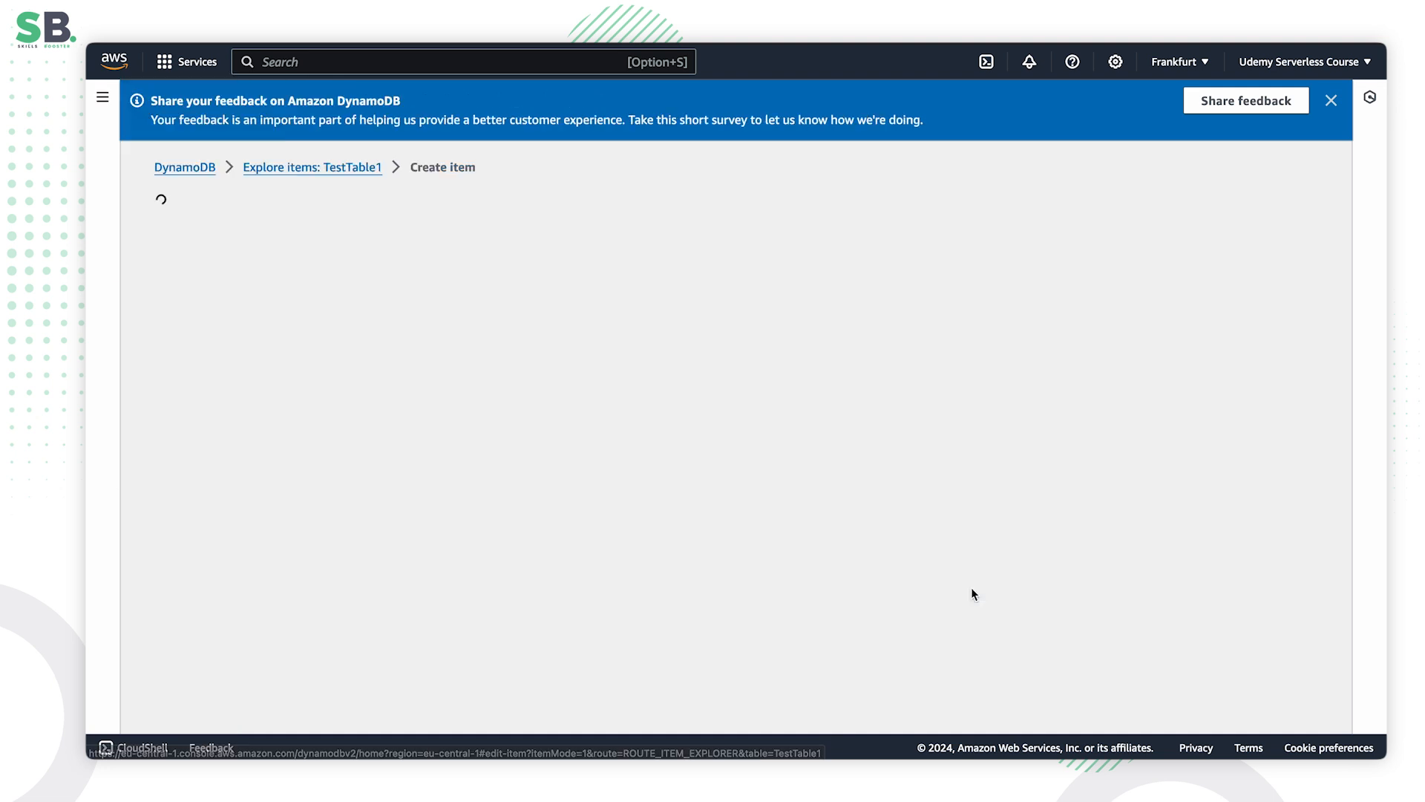
click(525, 394)
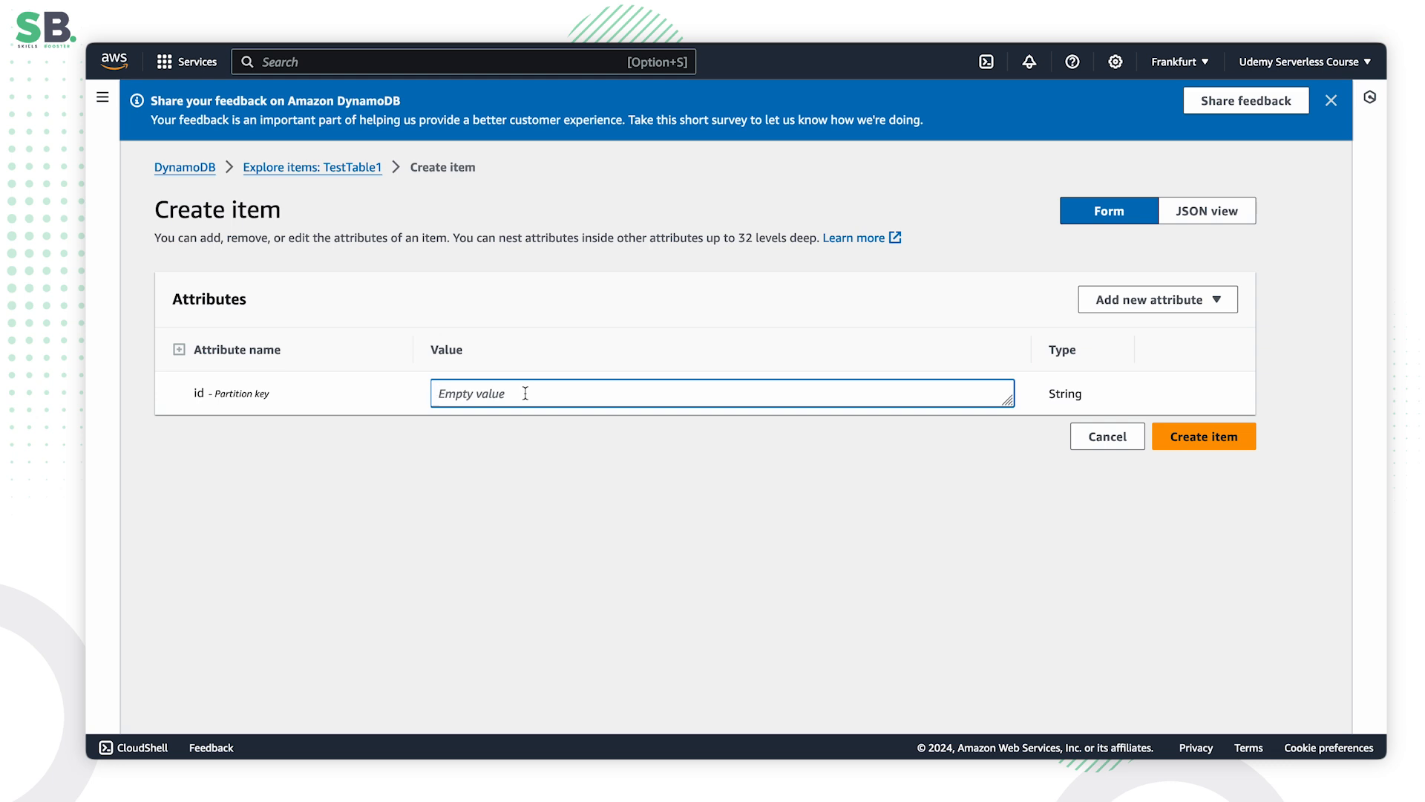
text(123)
click(1203, 441)
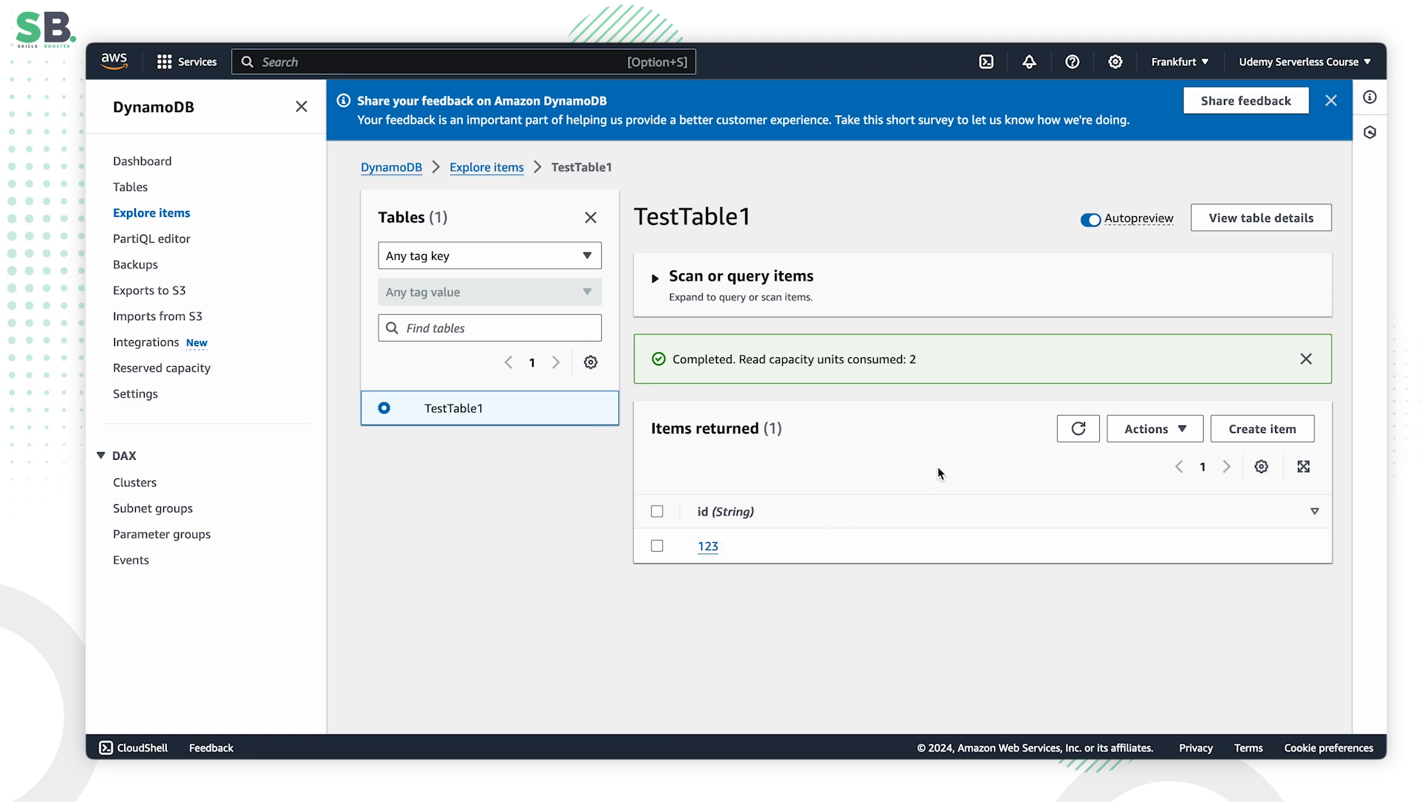
Step: Start another new item for TestTable1 and set its id partition key to 456
click(1267, 429)
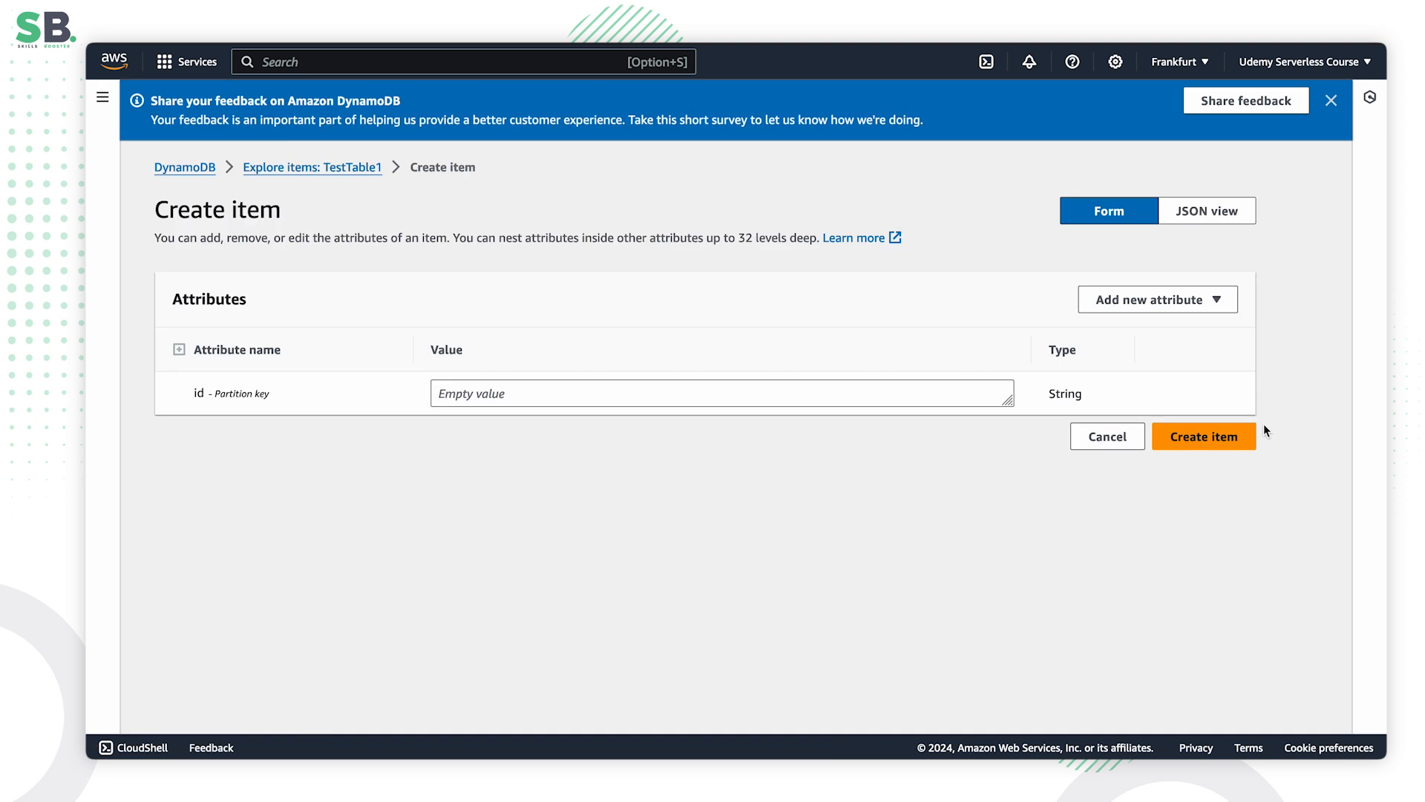
click(730, 393)
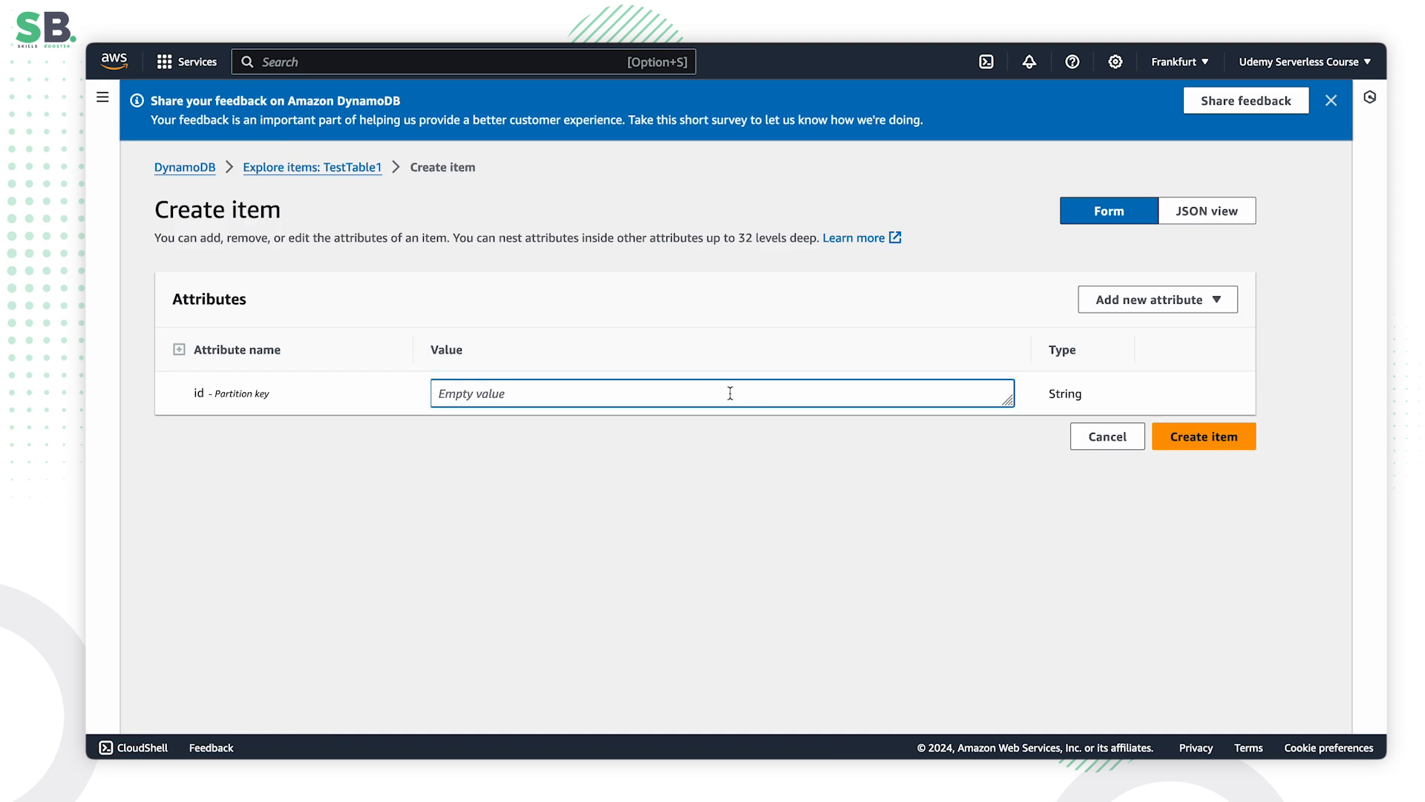
text(123)
key(BackSpace)
key(BackSpace)
key(BackSpace)
text(456)
Step: Add a String attribute called name to the new item and fill in a person's first name as its value
click(1180, 303)
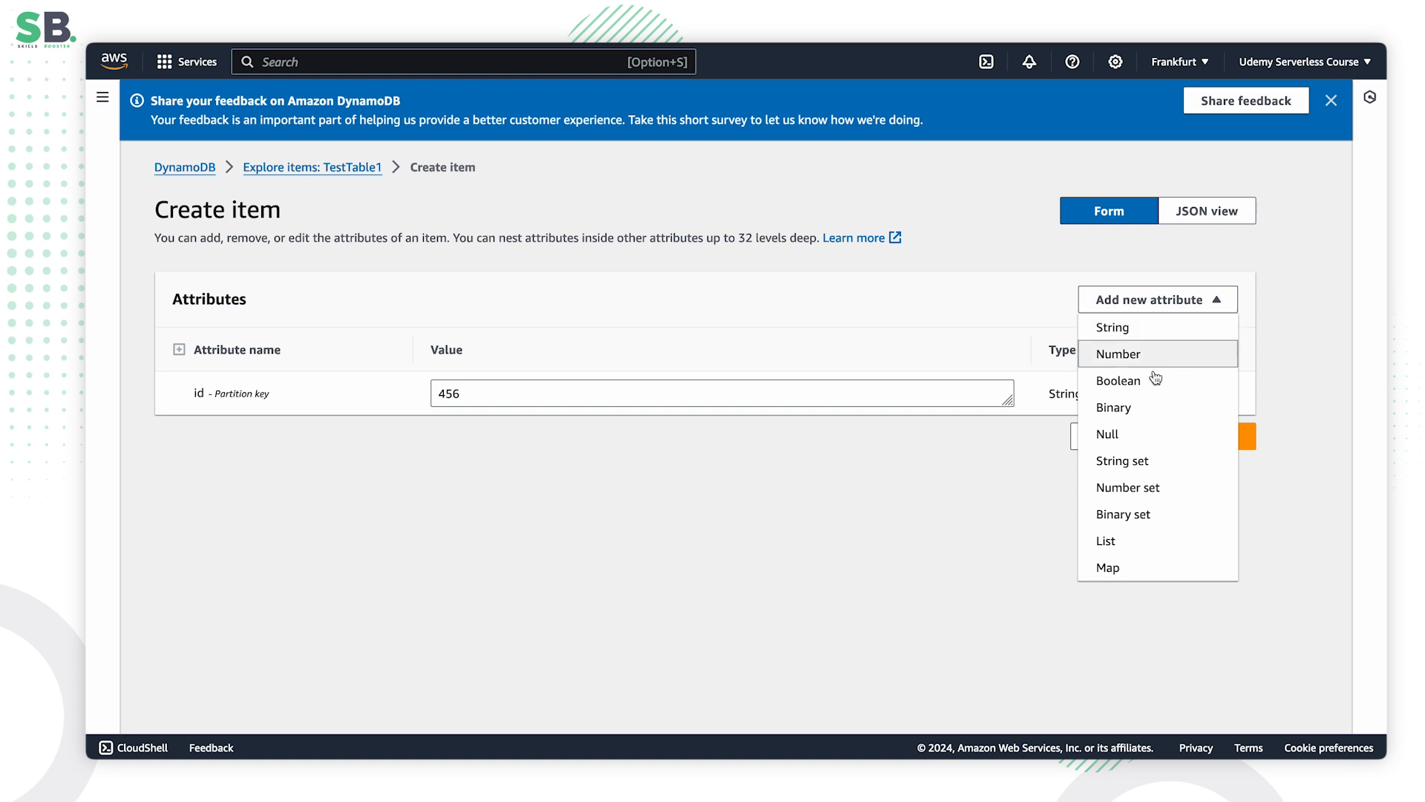
click(1128, 330)
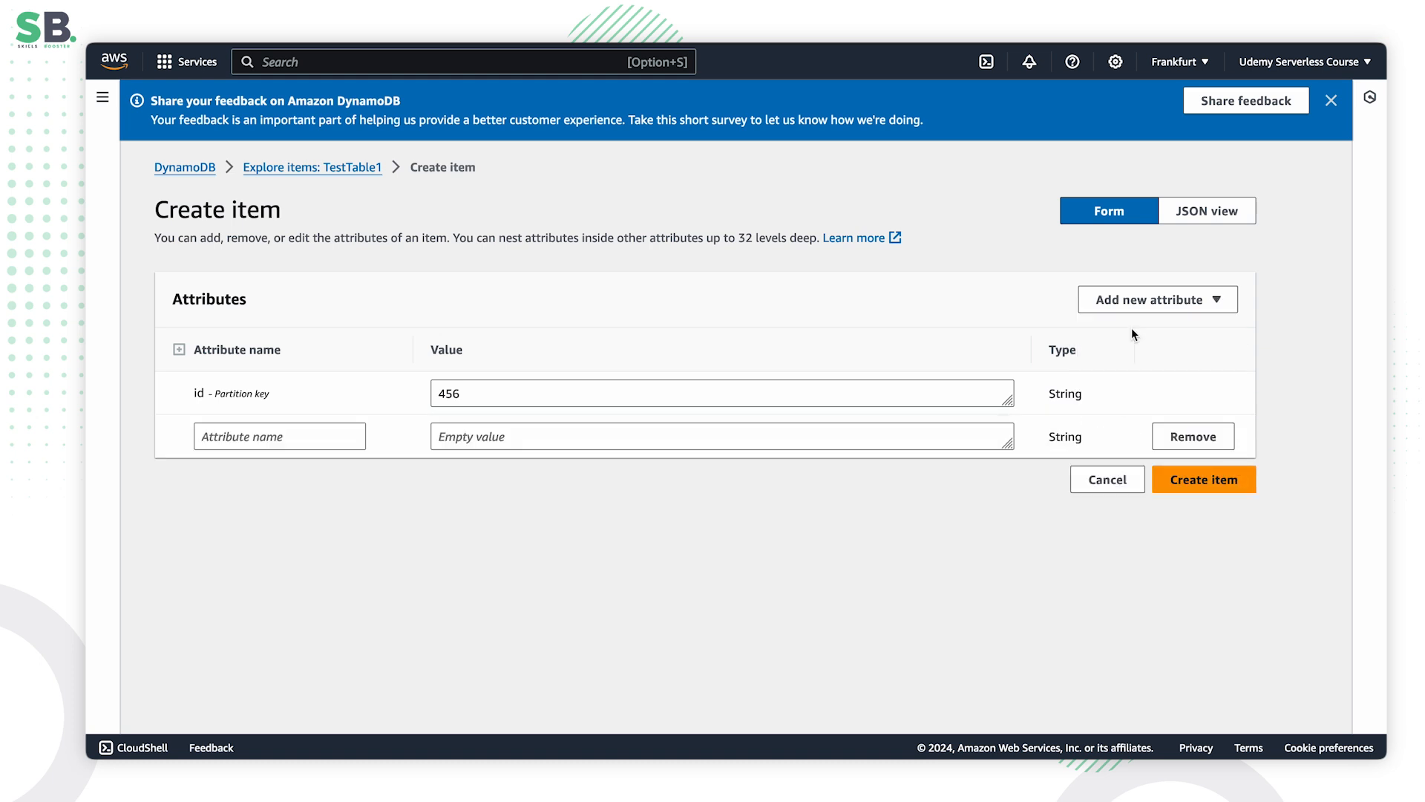
click(321, 438)
text(name)
click(494, 435)
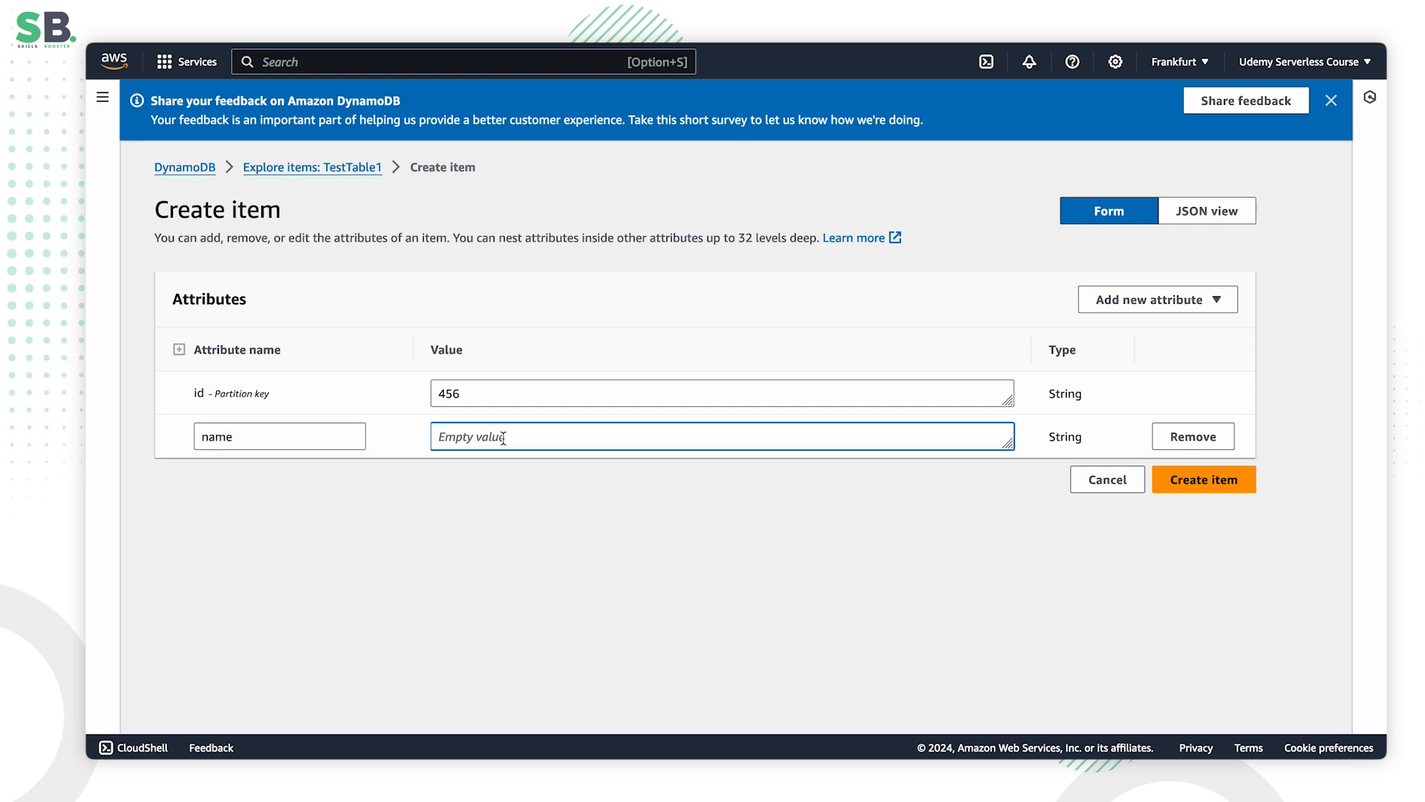
text(Alex)
Step: Add a Number attribute called age with the value 68 and create the item
click(1115, 303)
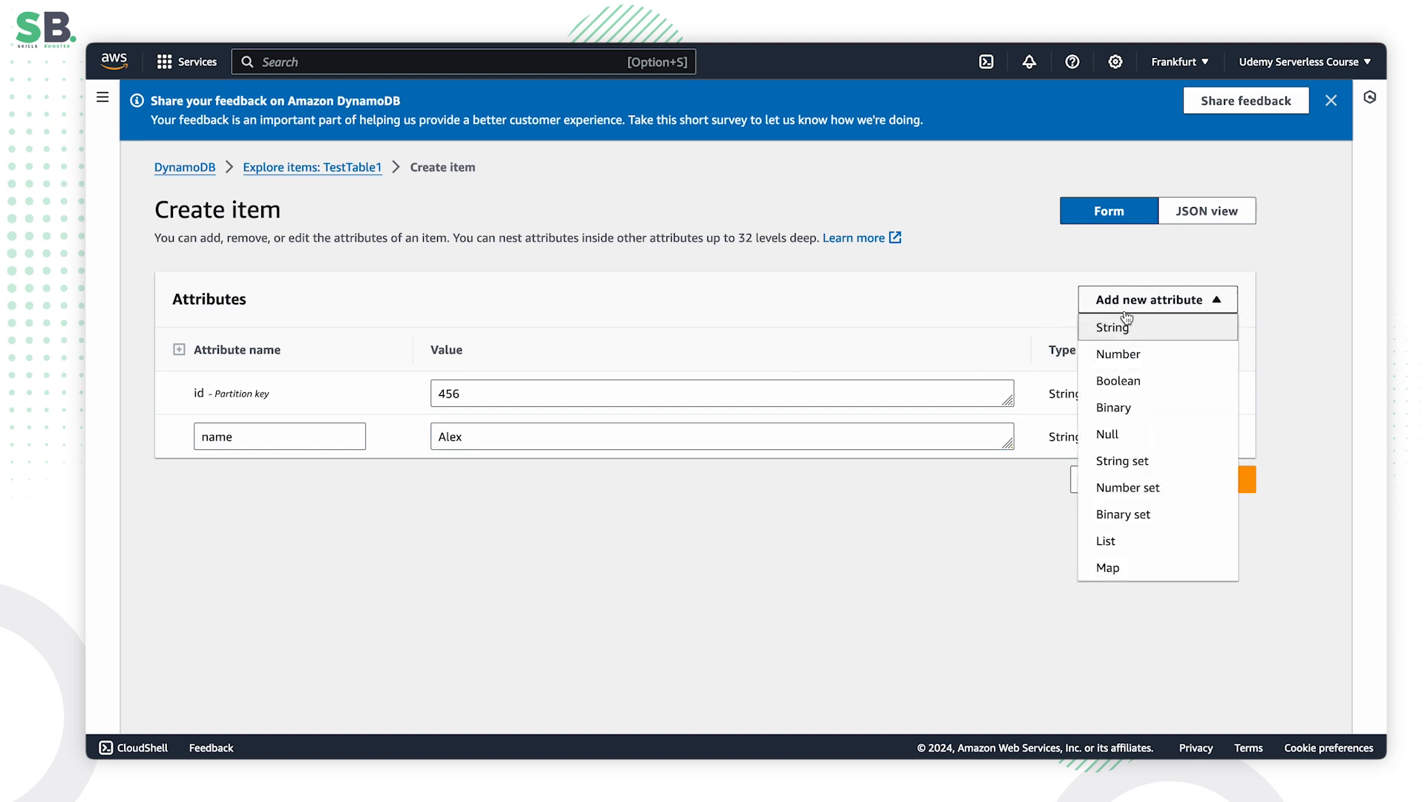
click(1128, 354)
click(312, 481)
text(age)
click(469, 481)
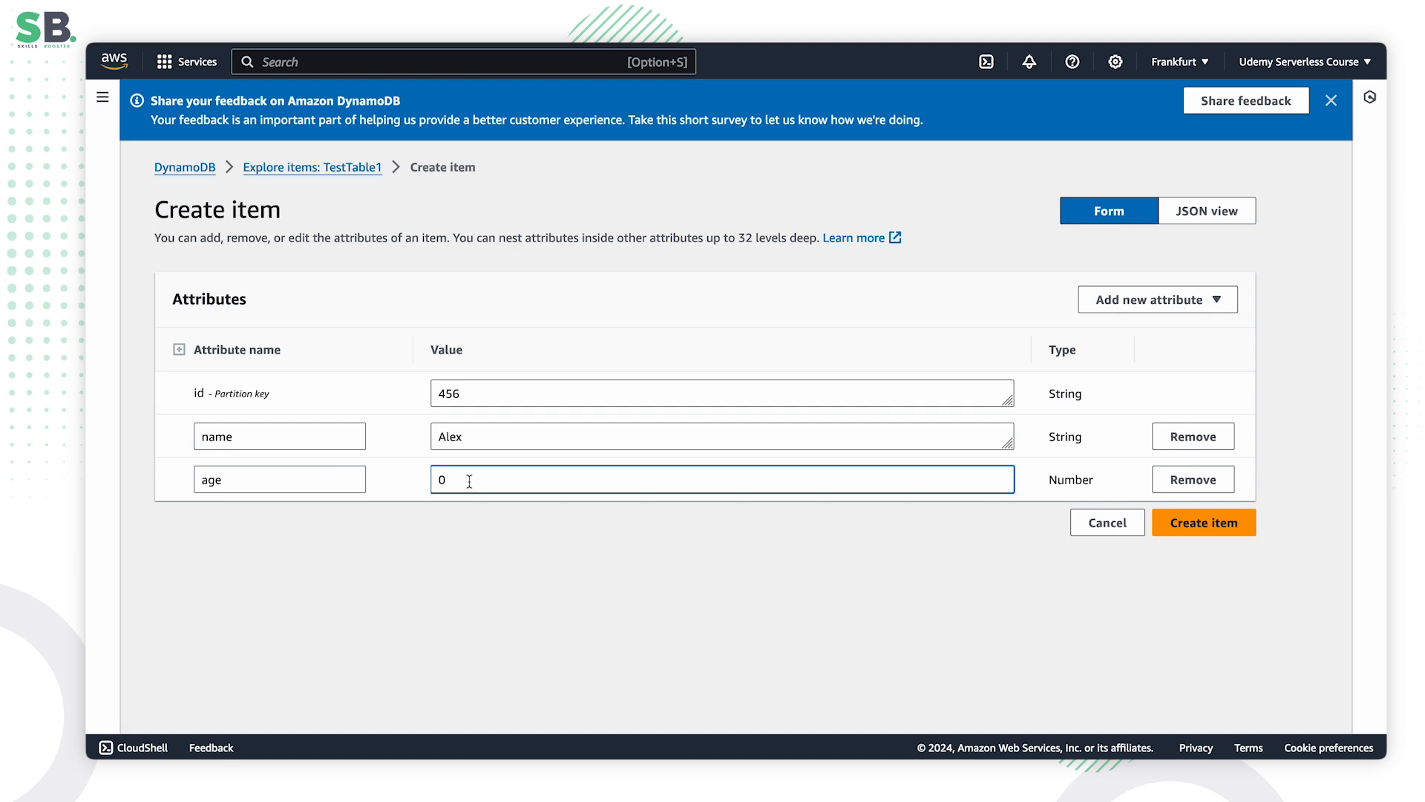
key(BackSpace)
text(68)
click(1194, 527)
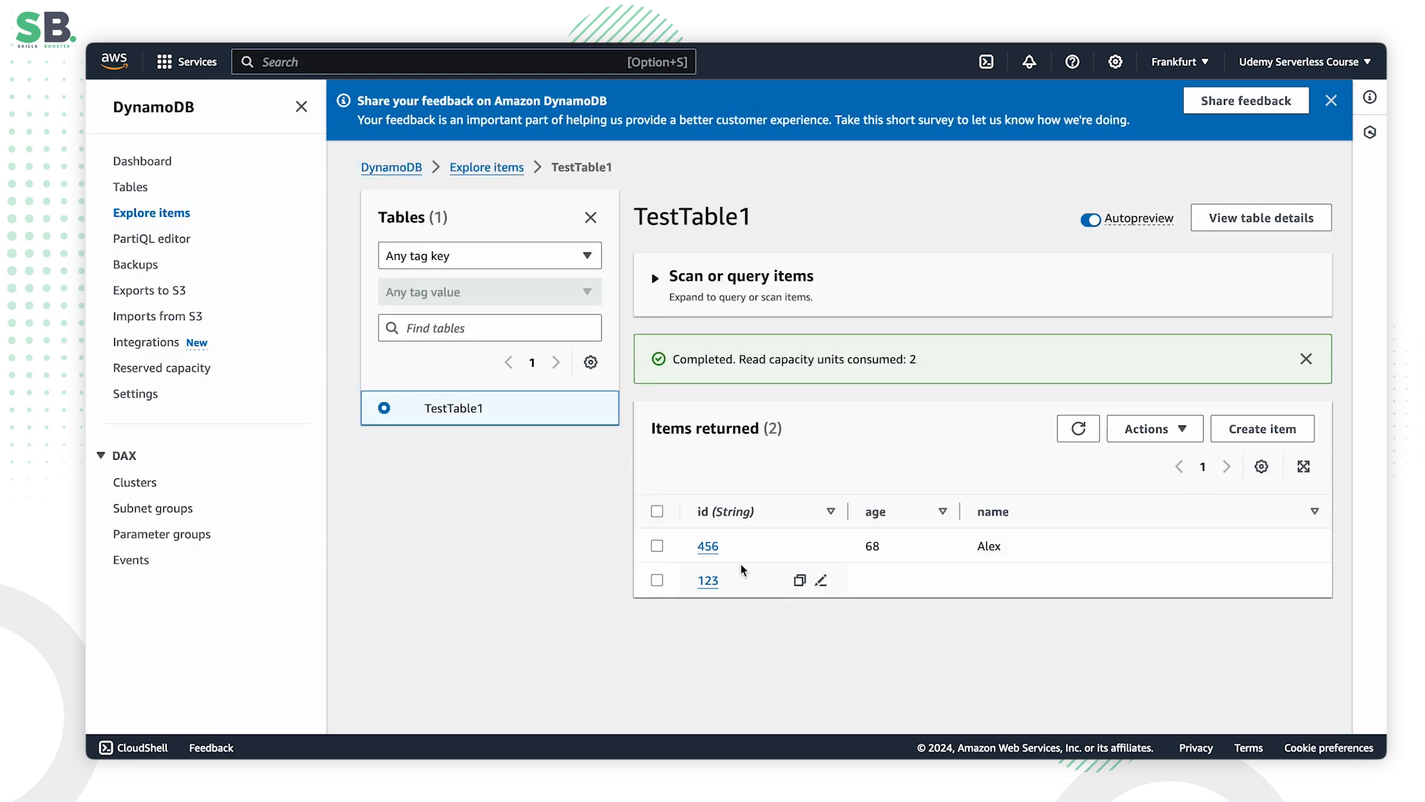
Step: Create a further item with id 789 and a Boolean attribute called verify set to True
mouse_move(801, 594)
click(1260, 429)
click(700, 398)
text(789)
click(1142, 304)
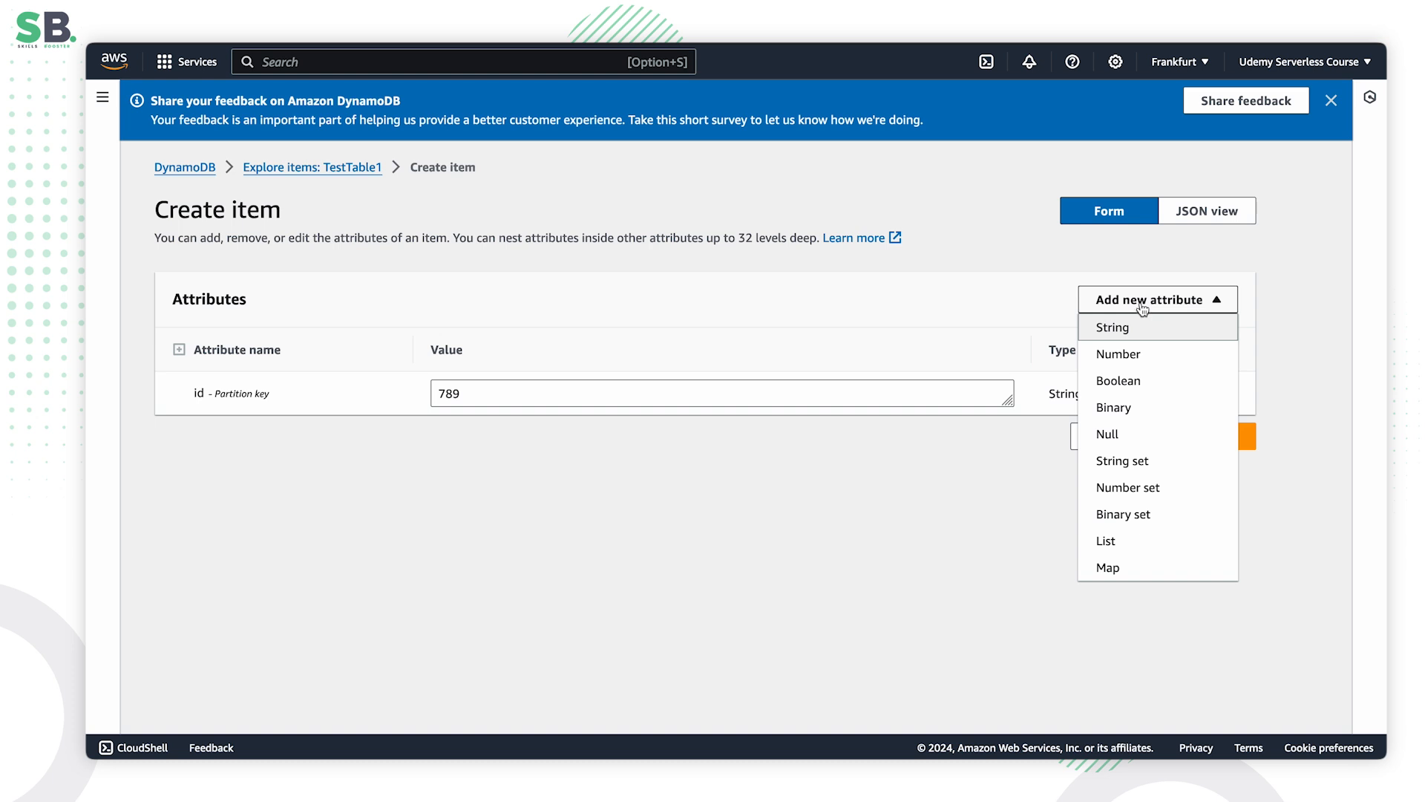
click(1139, 380)
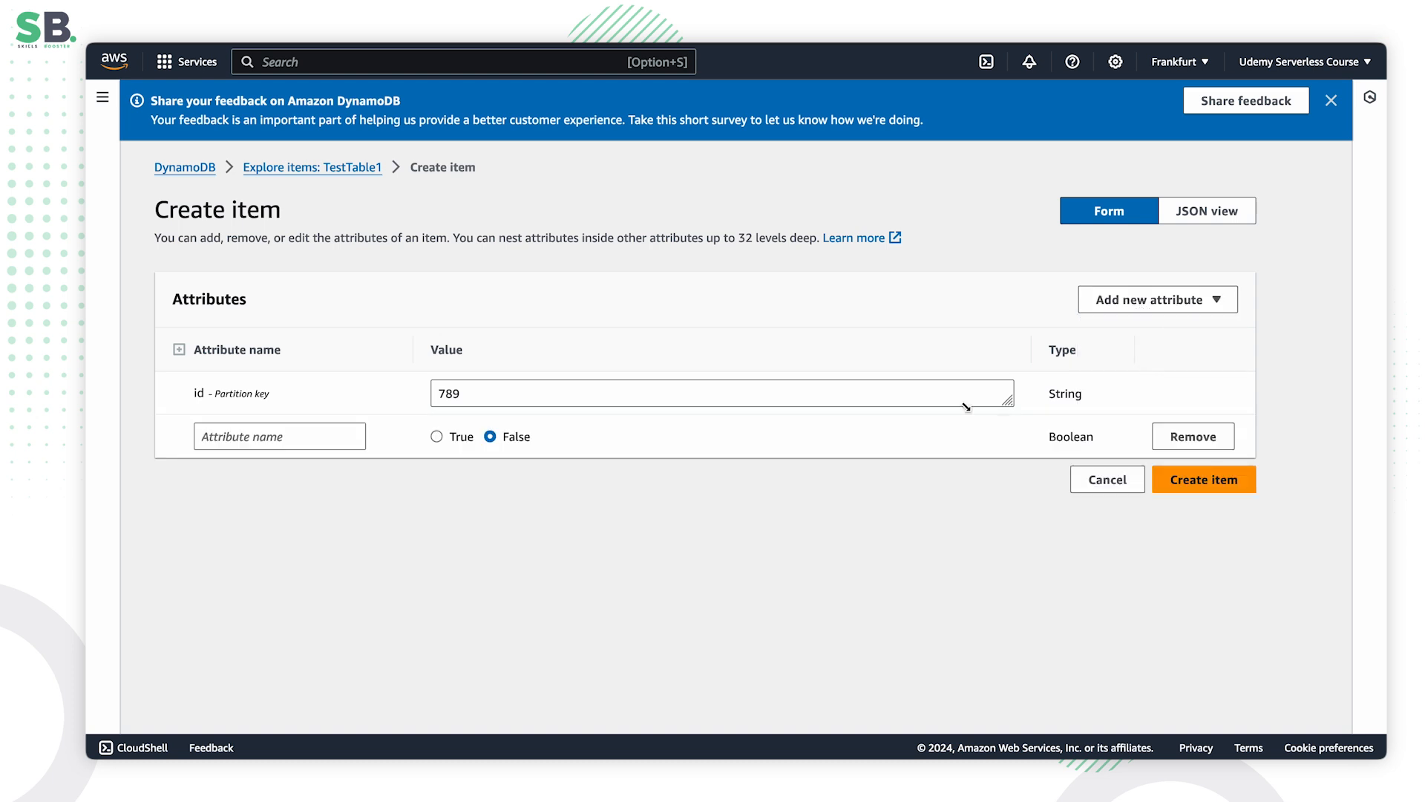
click(290, 441)
text(verify)
click(437, 437)
click(1185, 475)
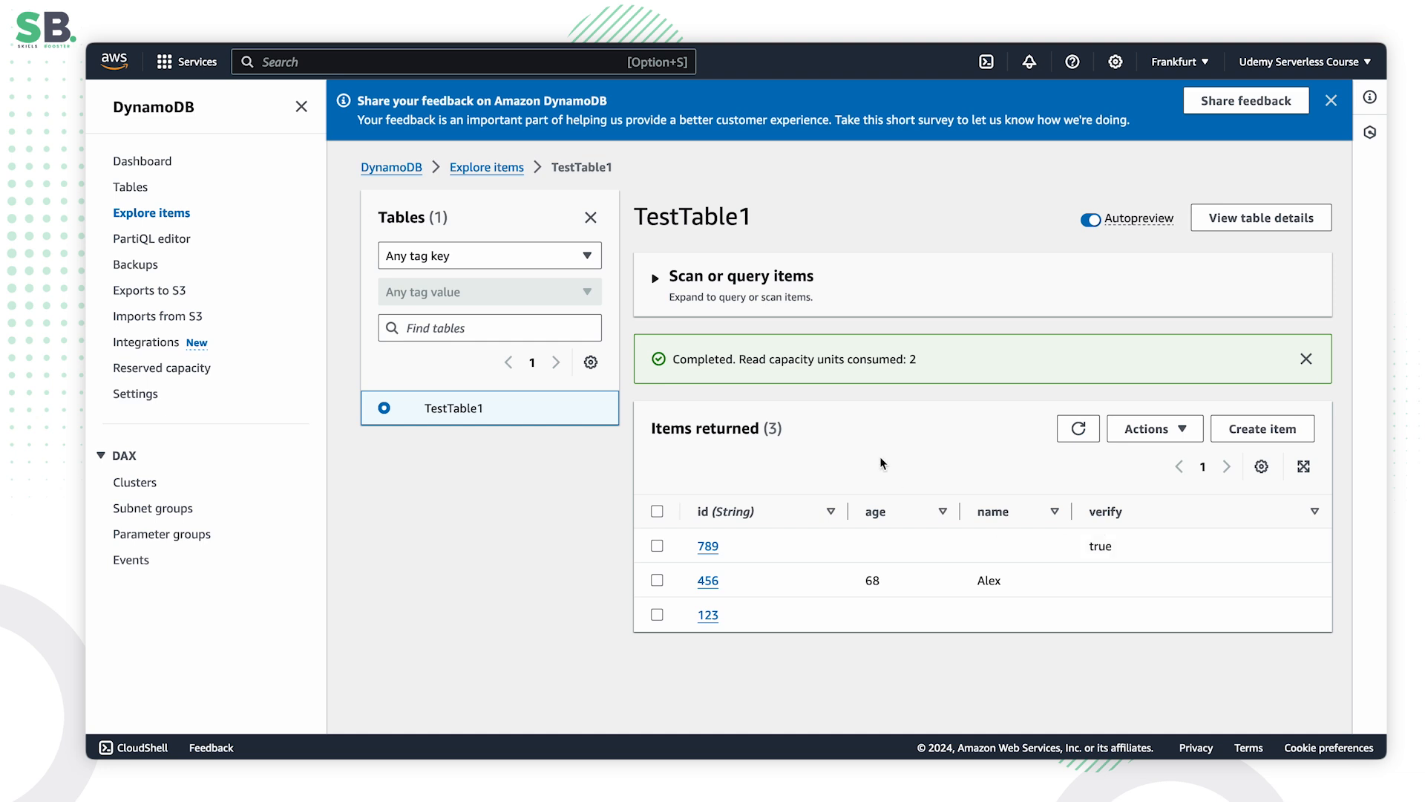
Step: Run an unfiltered scan of TestTable1 with all attributes and review the returned items
click(669, 284)
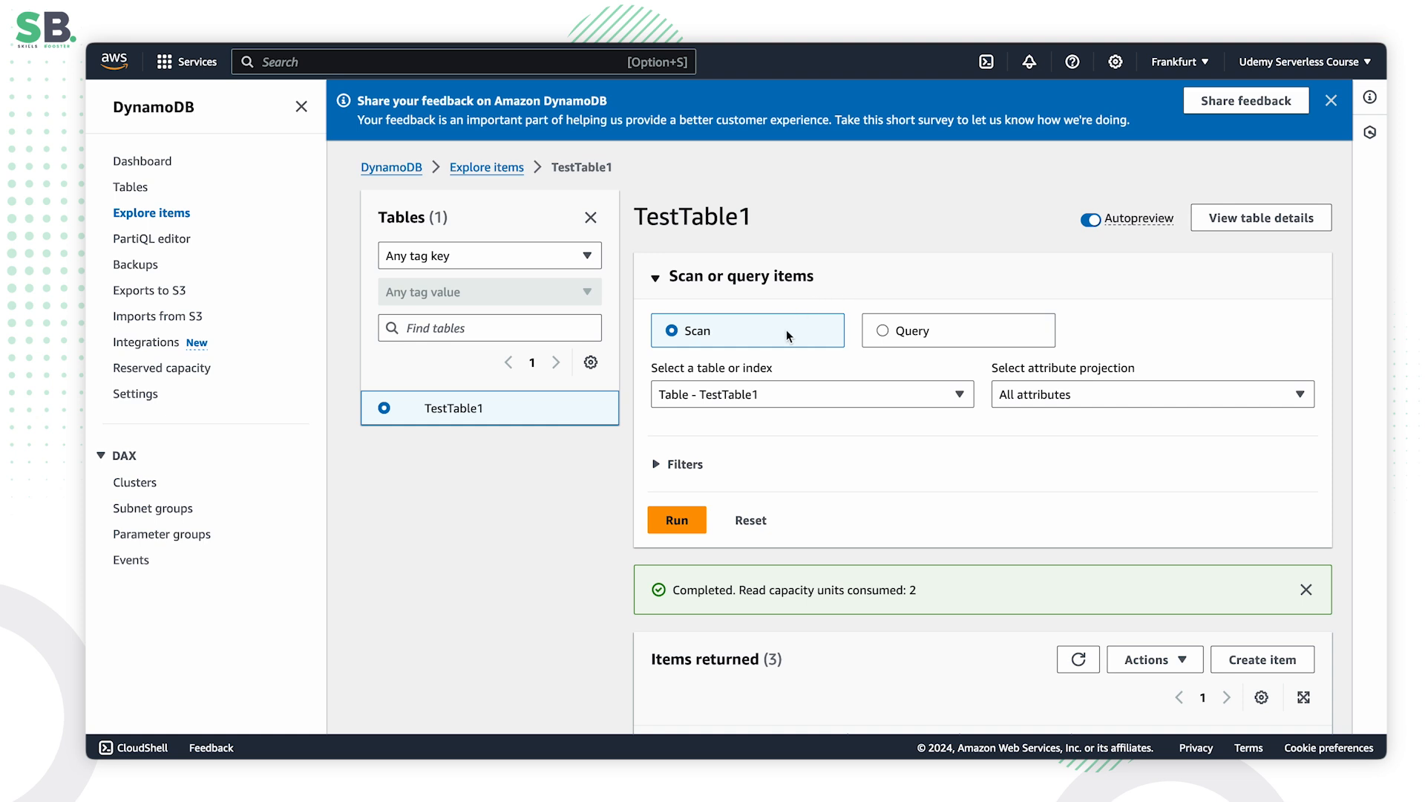
click(672, 467)
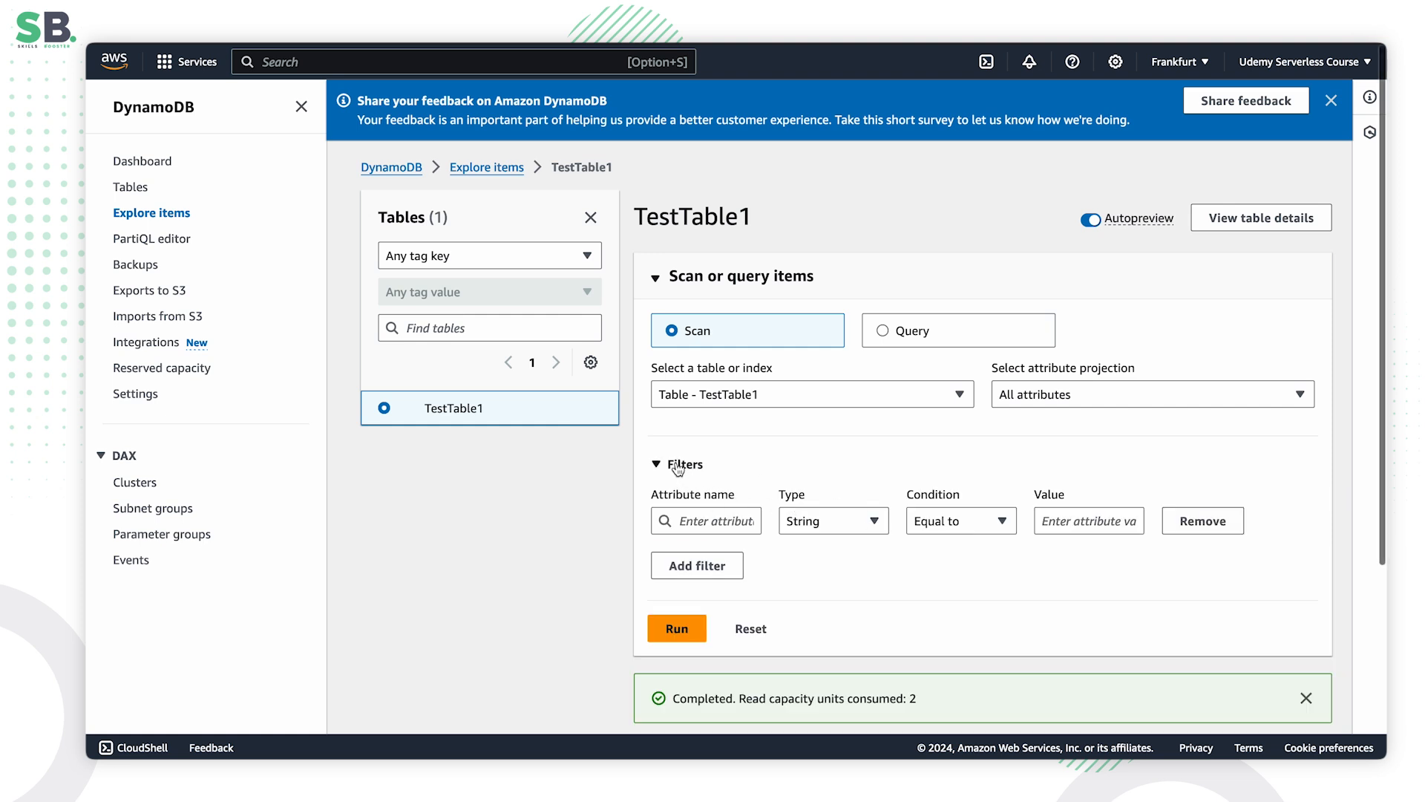
click(677, 466)
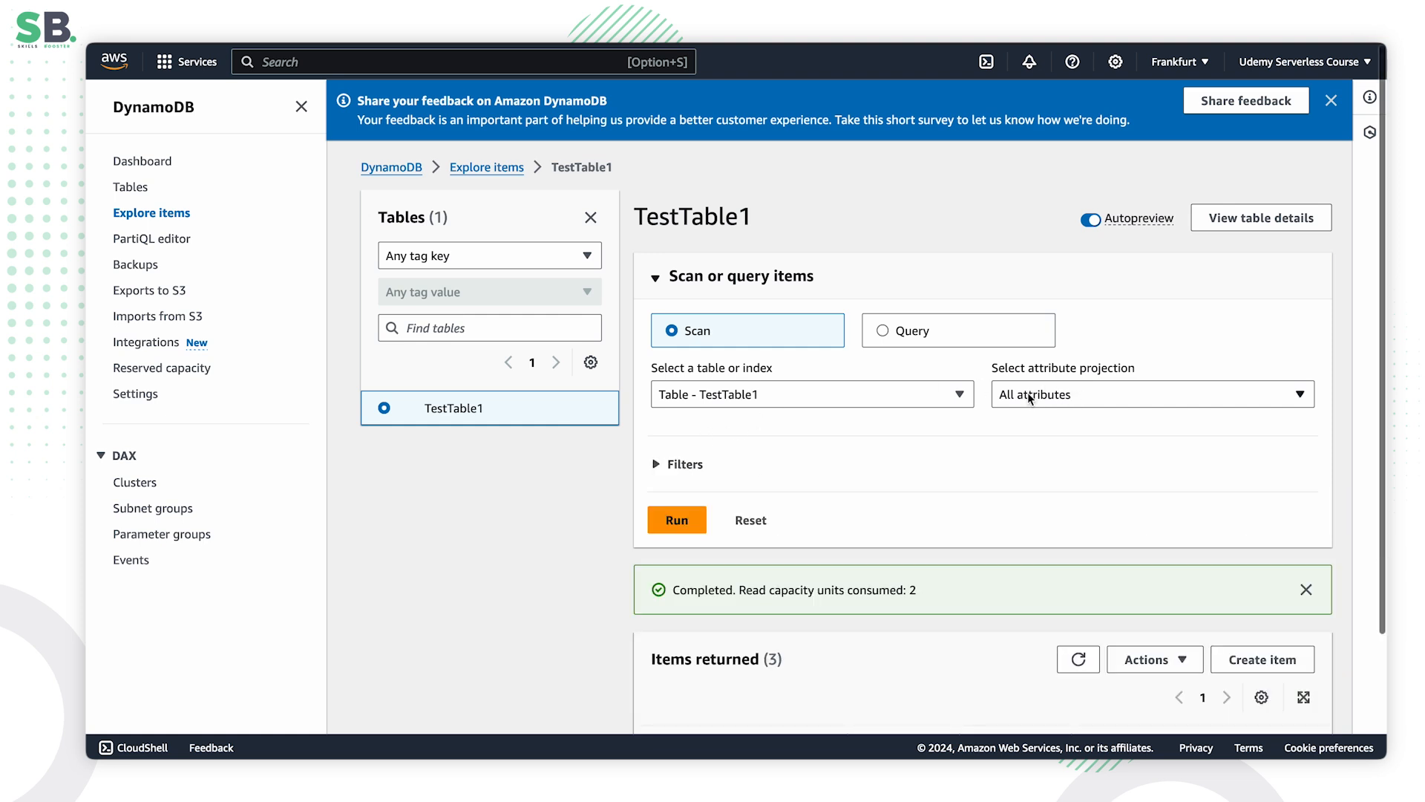
click(690, 519)
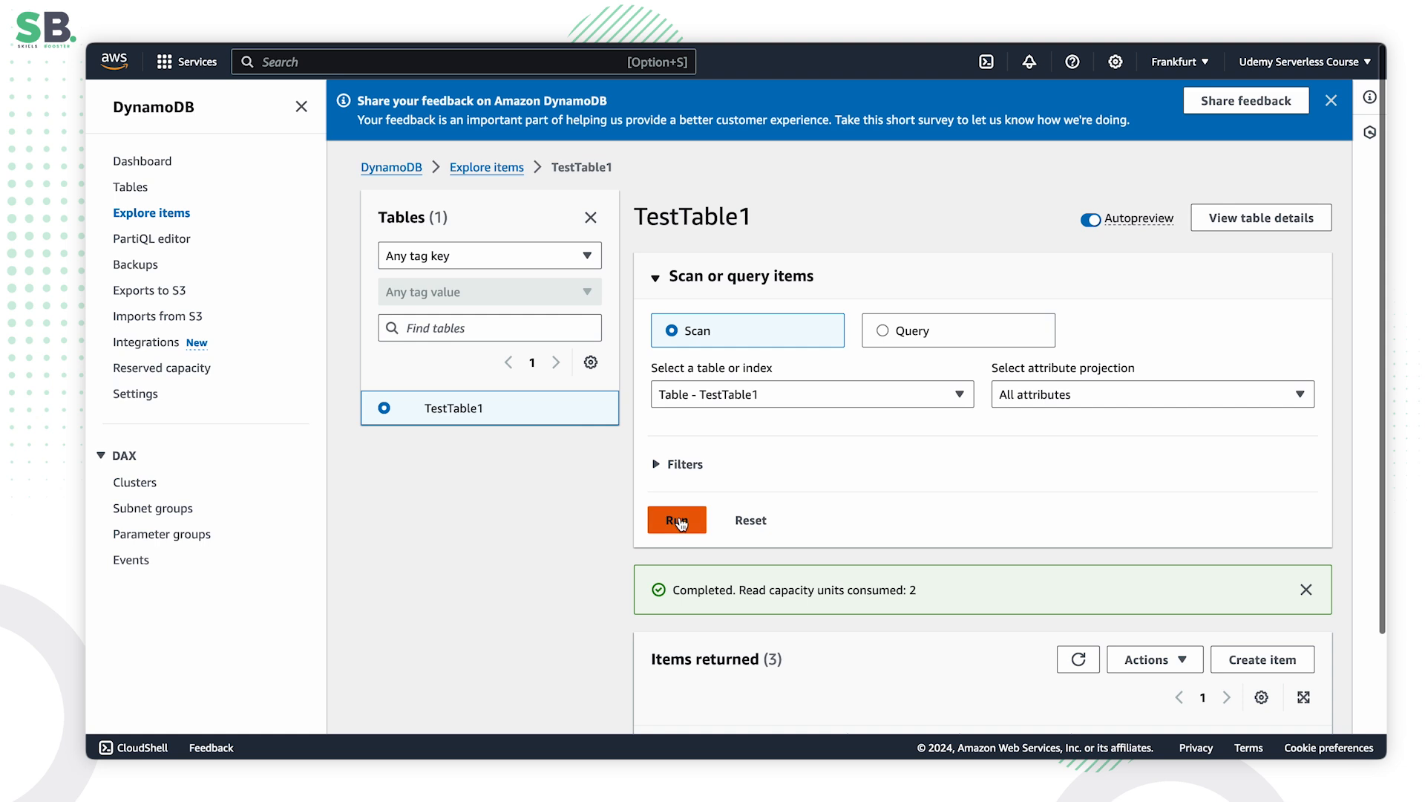
scroll(689, 525, down, 2)
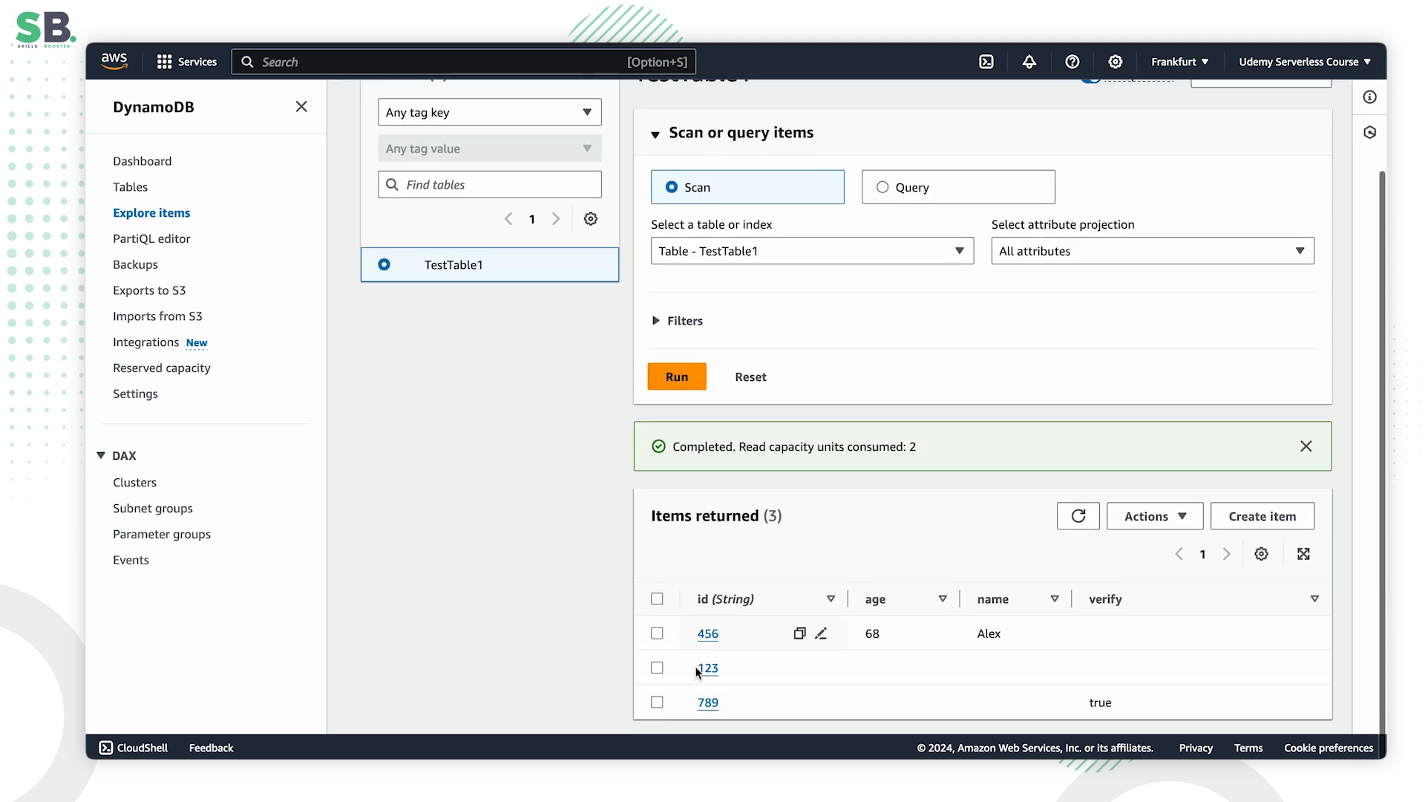
scroll(705, 554, up, 2)
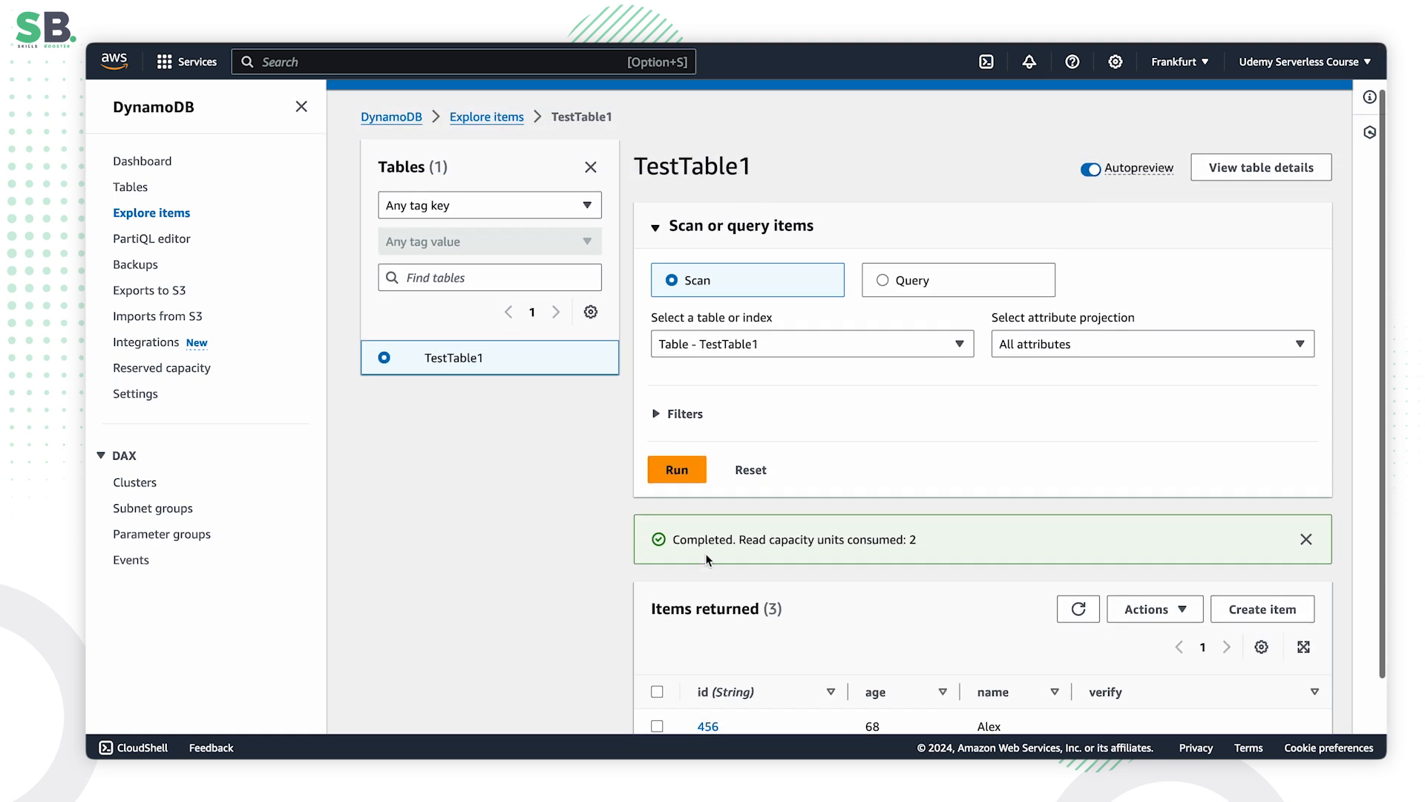
Step: Scan TestTable1 with a filter for the String attribute id equal to 123 and check the returned items
click(679, 413)
click(755, 470)
click(705, 498)
click(1084, 471)
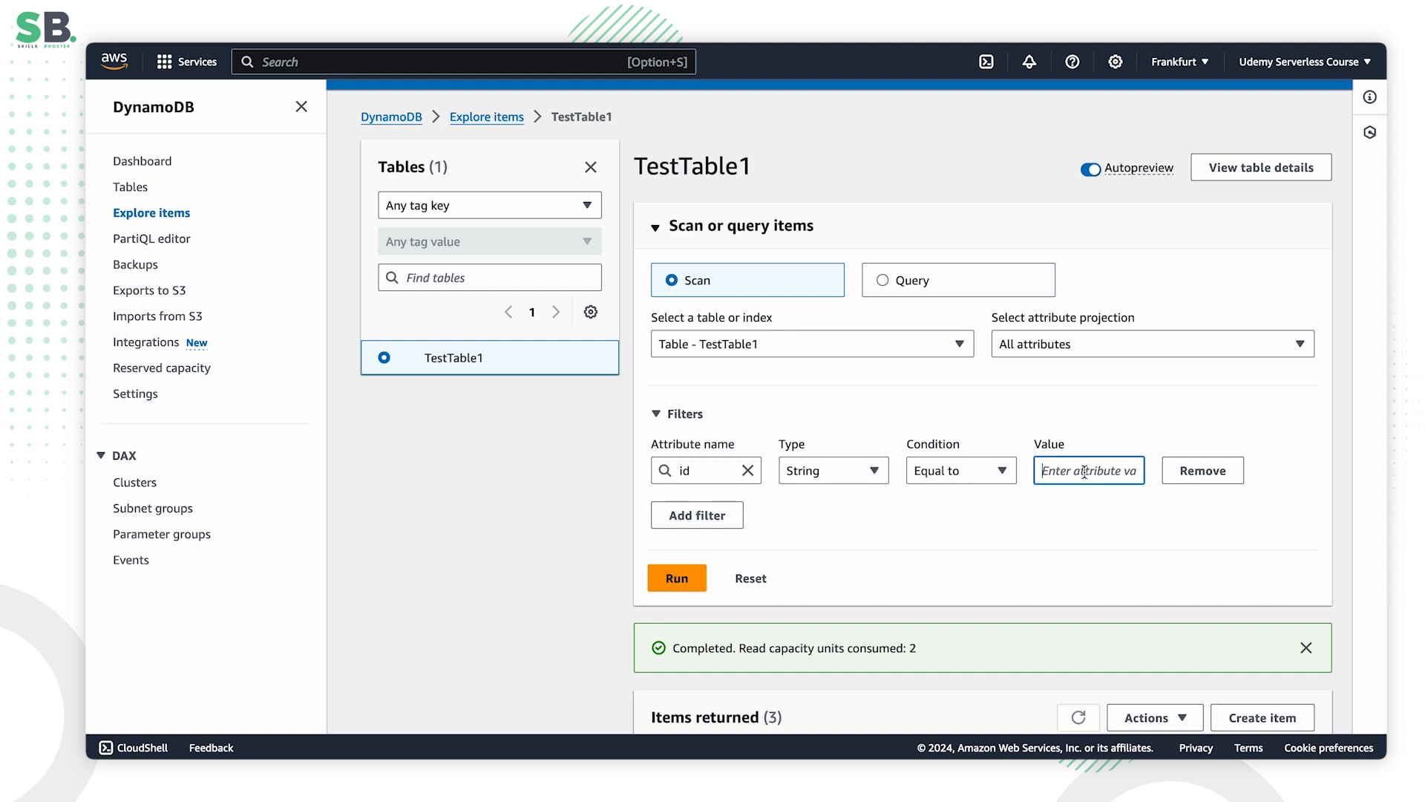
text(123)
scroll(1044, 534, down, 2)
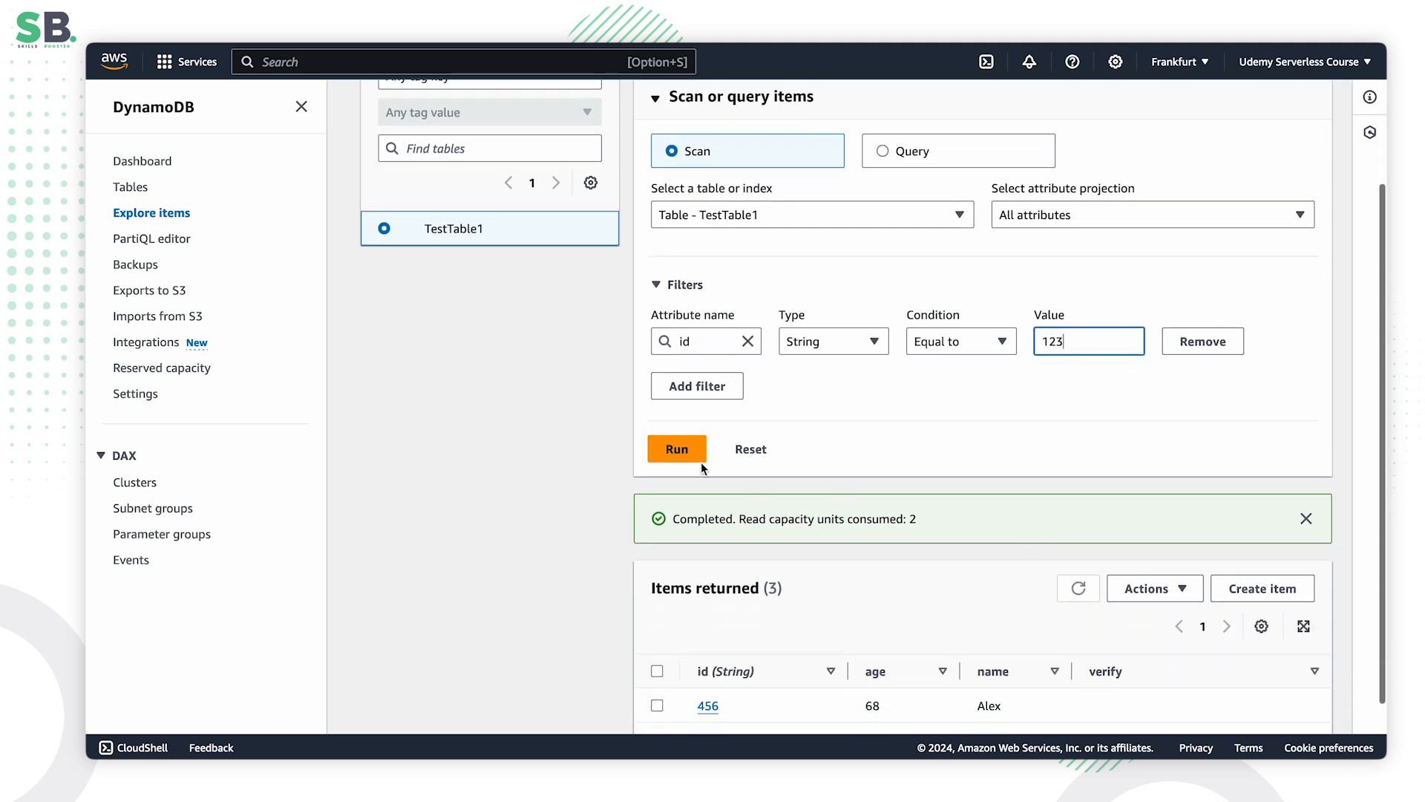
click(684, 445)
scroll(786, 564, down, 3)
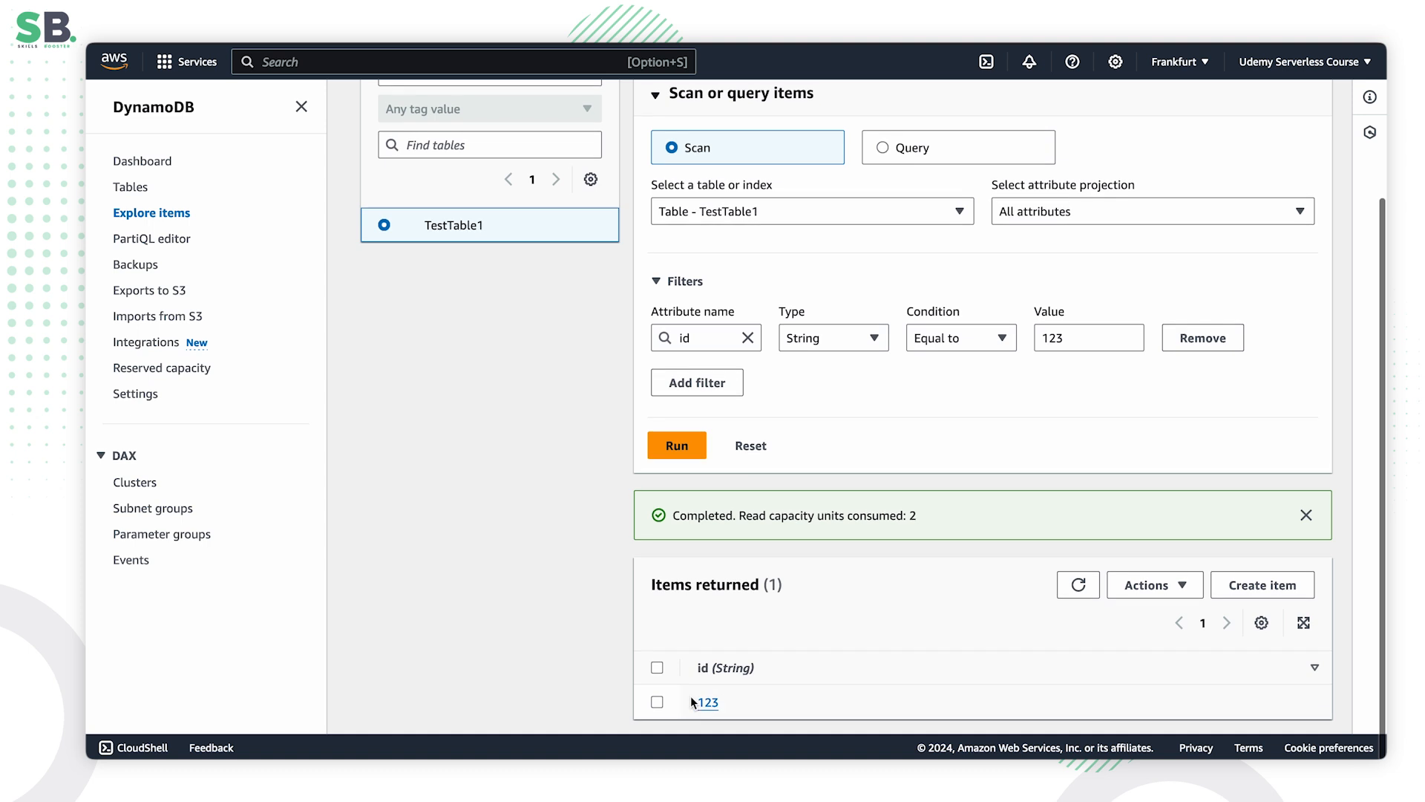
scroll(812, 408, up, 3)
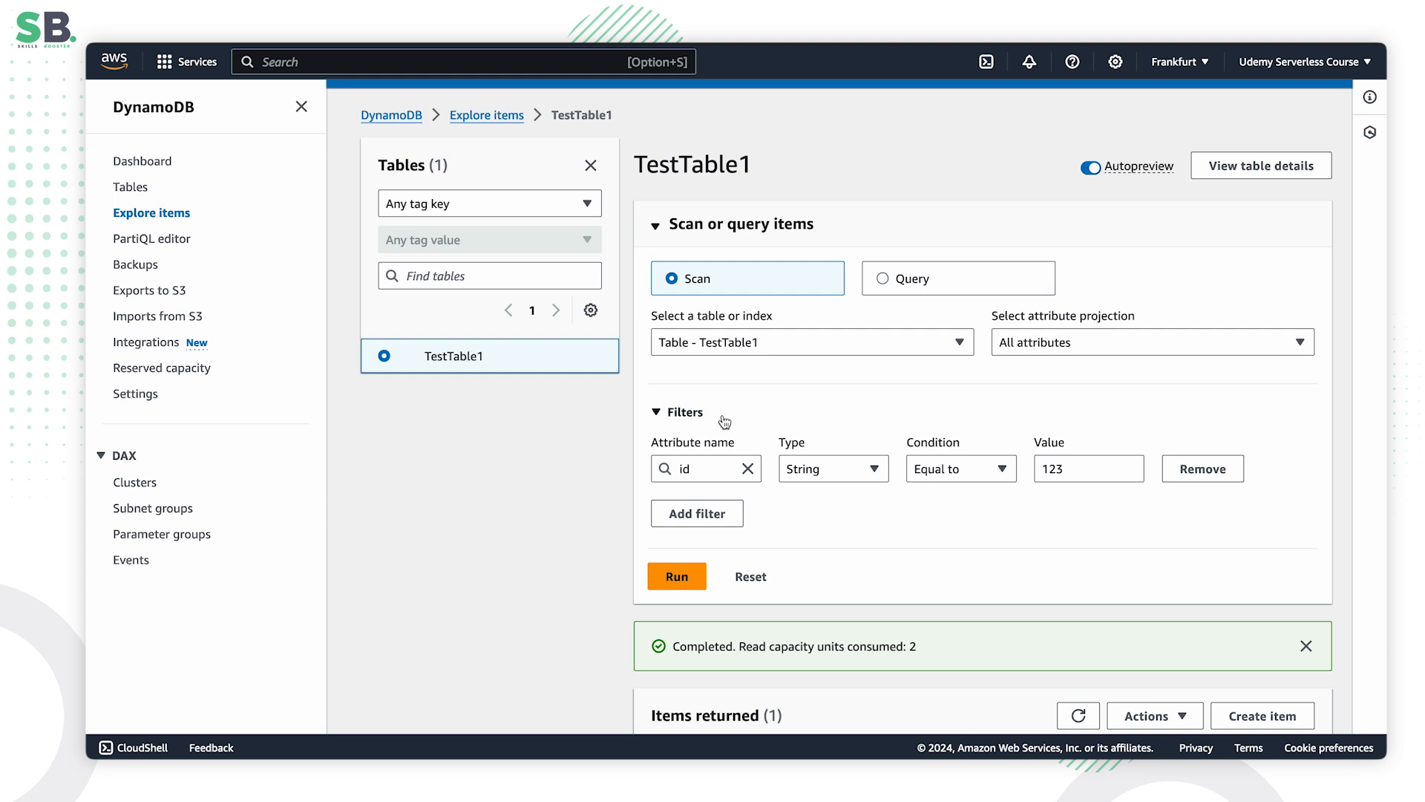
Step: Remove the scan filter, query TestTable1 for the partition key id 456 and review the result
click(1189, 474)
click(907, 280)
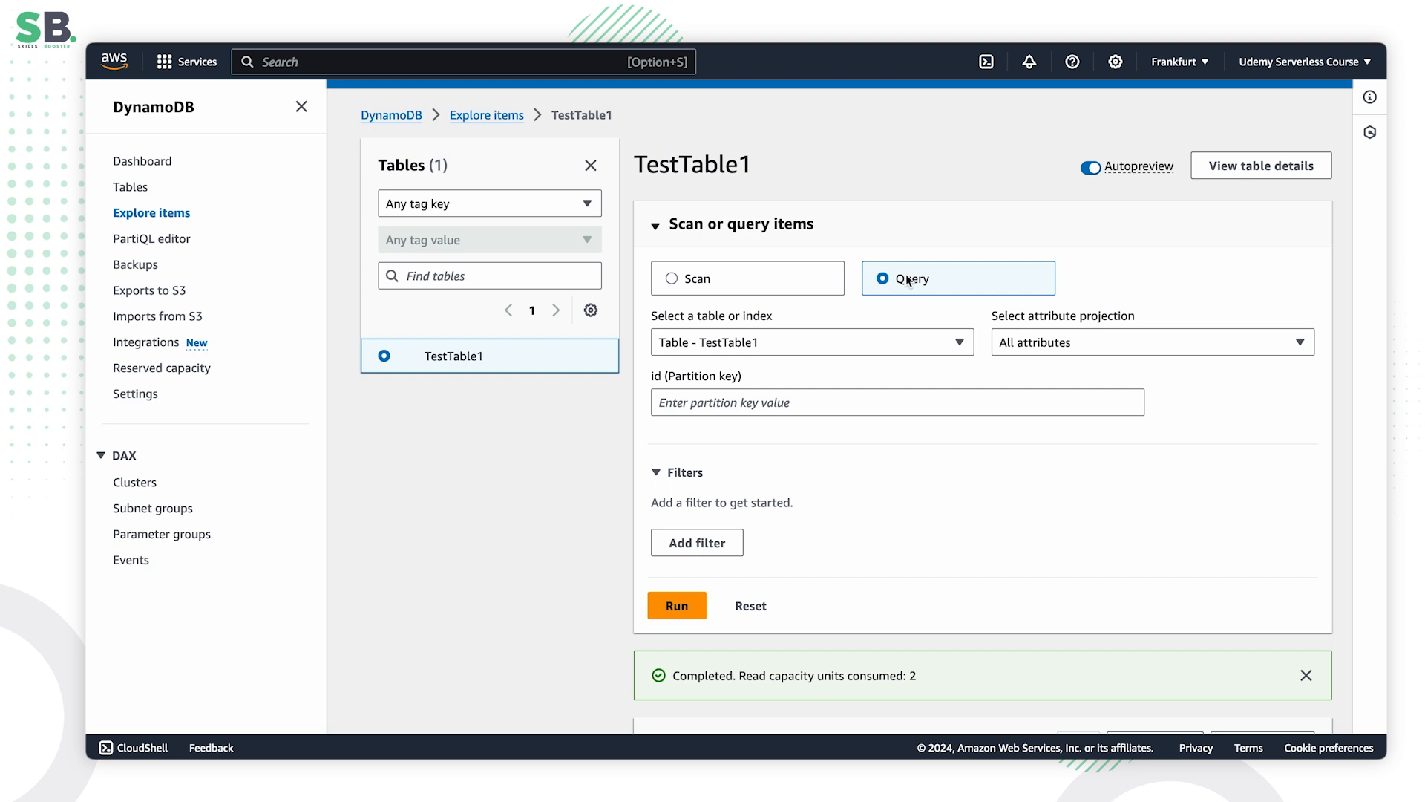
click(780, 403)
text(456)
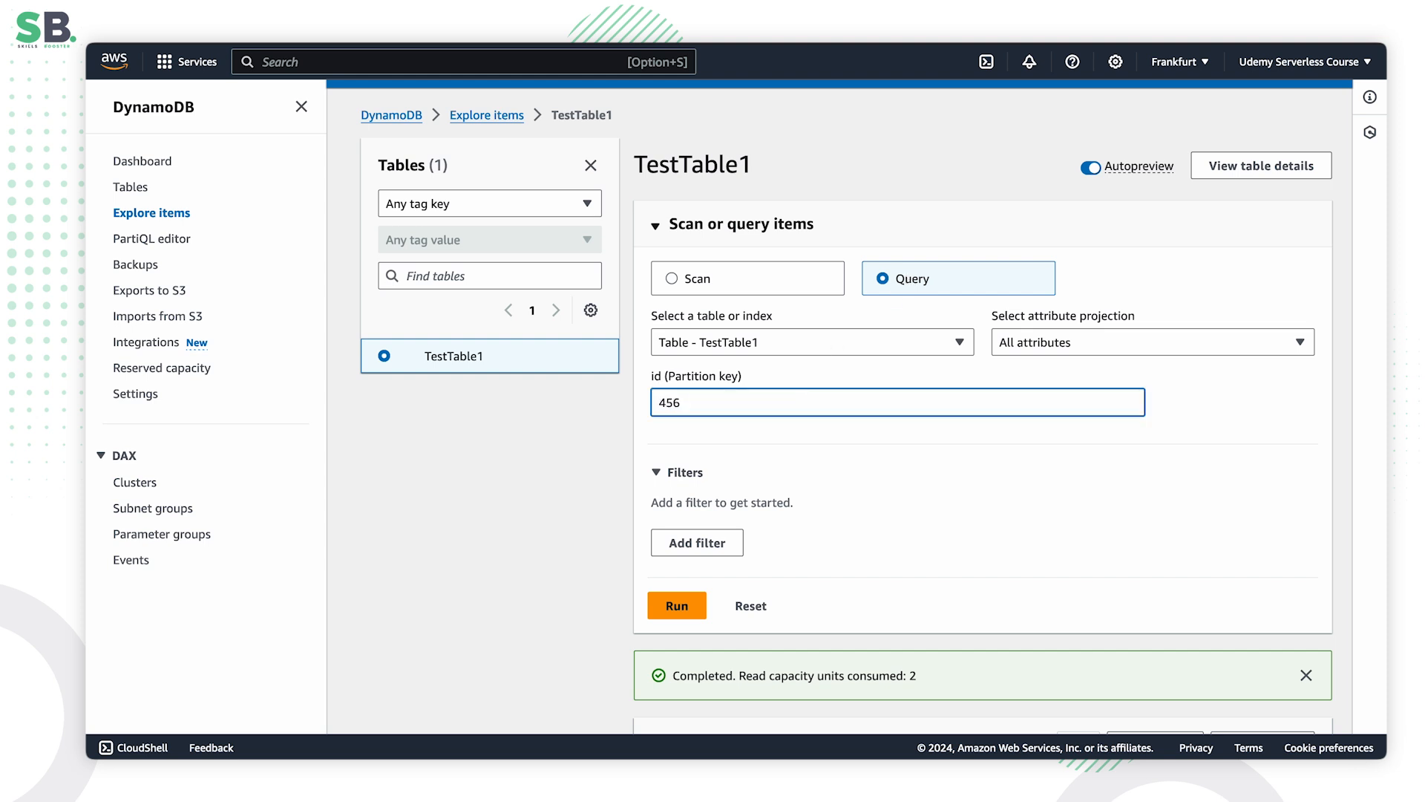
click(677, 604)
scroll(683, 605, down, 1)
scroll(686, 607, down, 1)
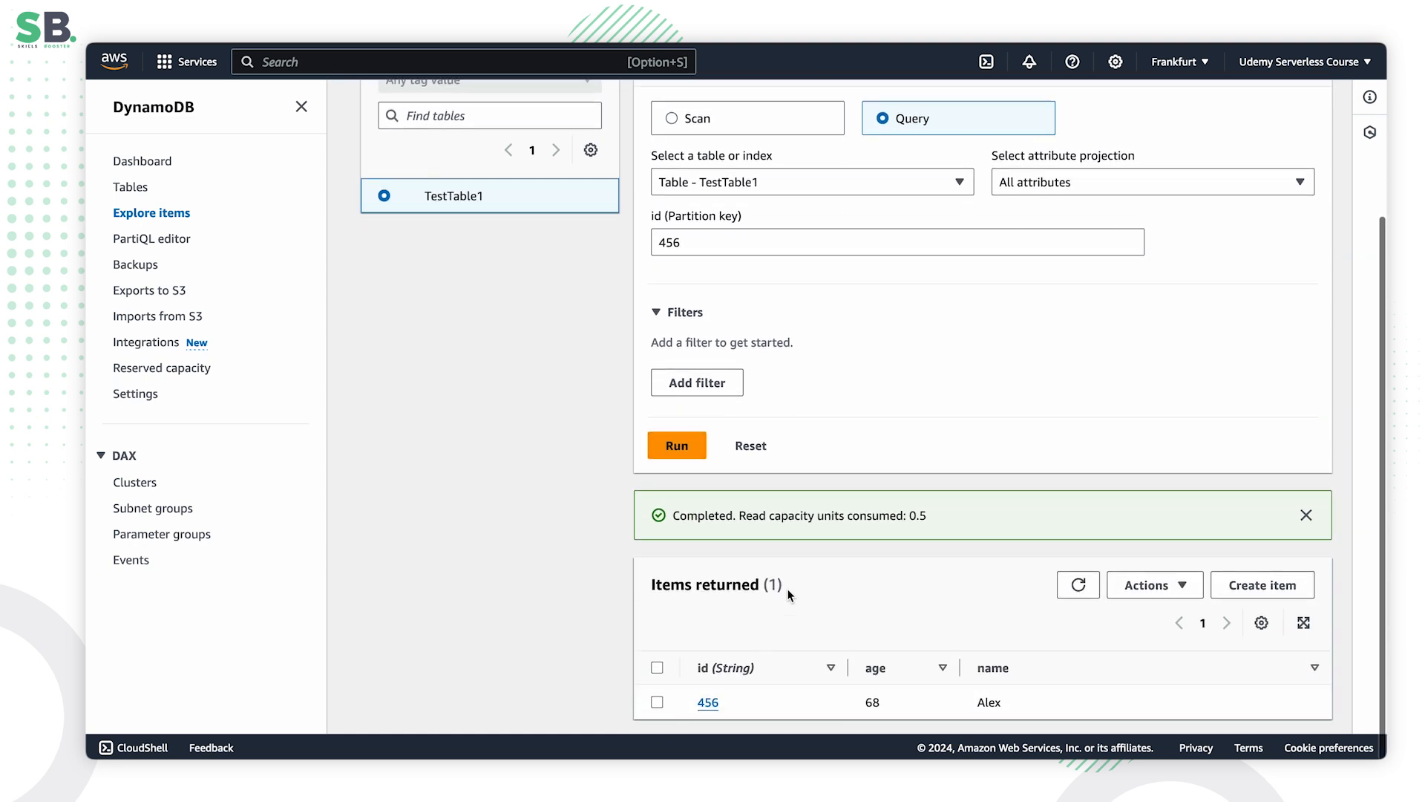
scroll(786, 586, up, 2)
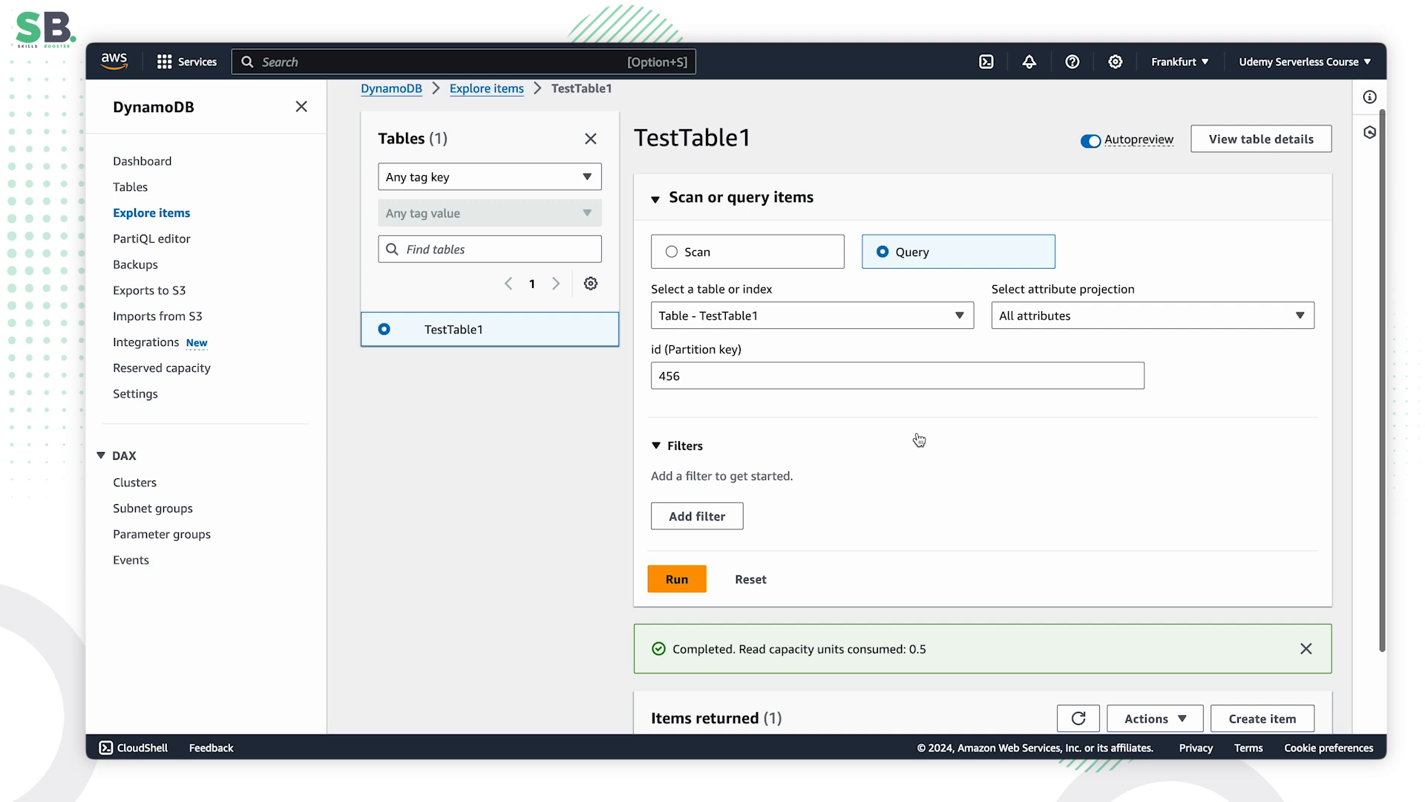